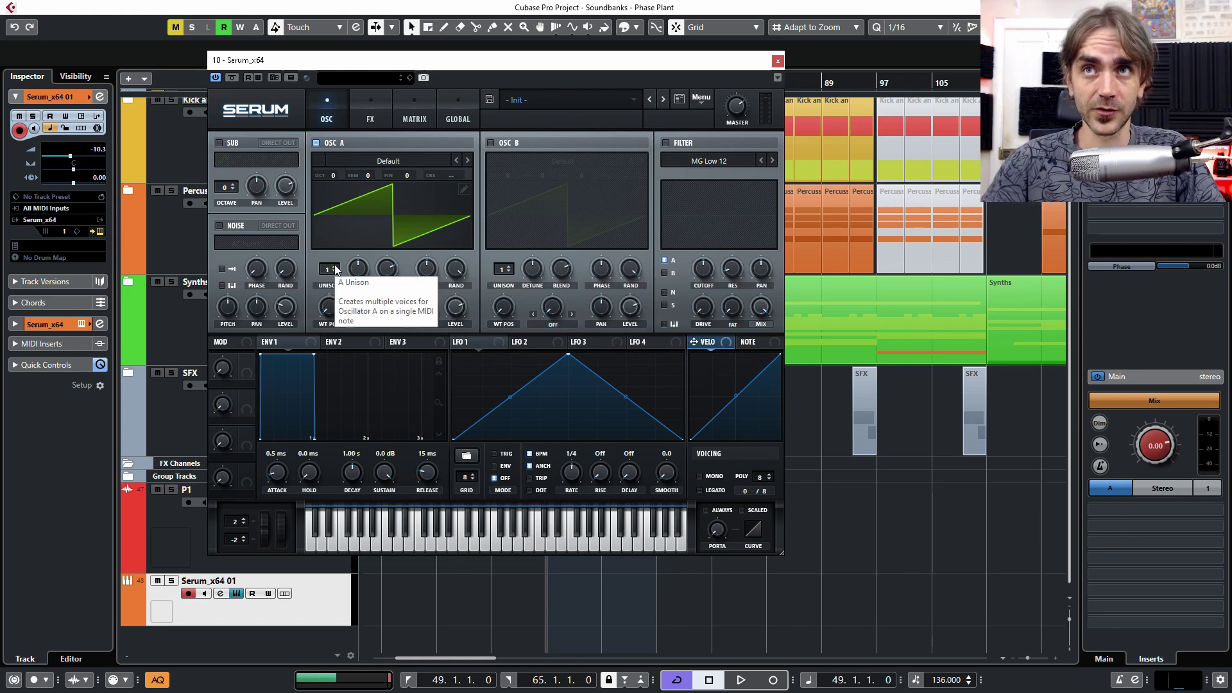
Step: Set oscillator A's unison to 2 voices and adjust its detune amount
left_click(335, 268)
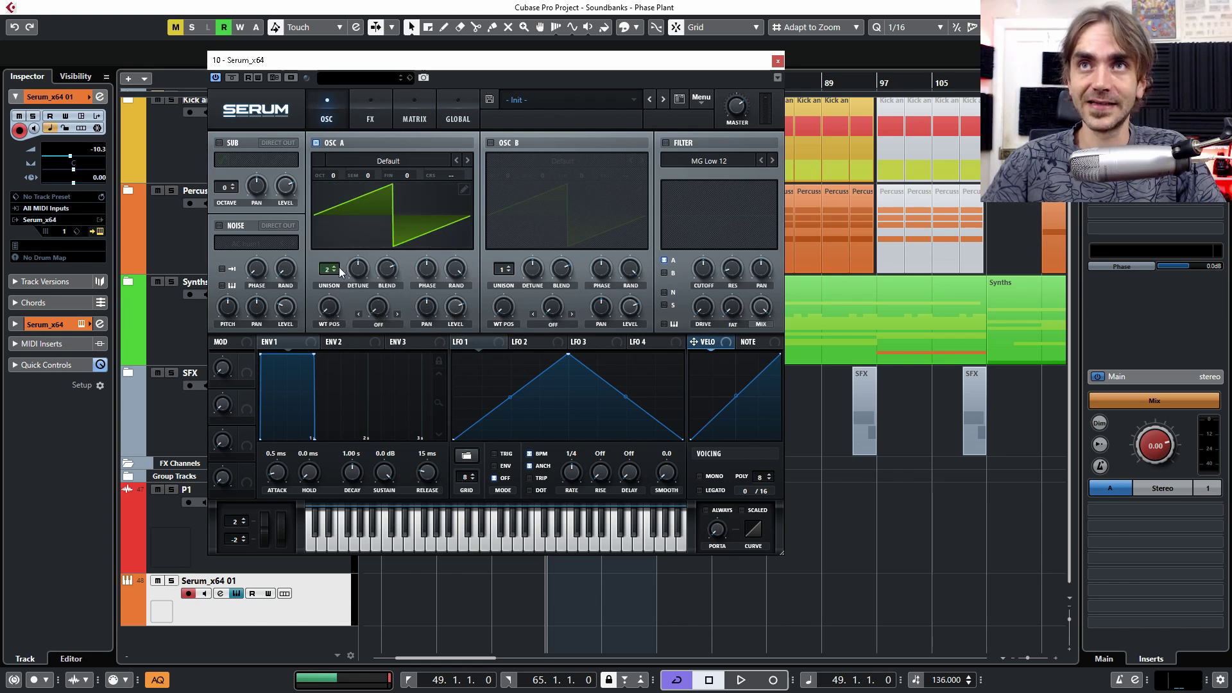
mouse_move(353, 272)
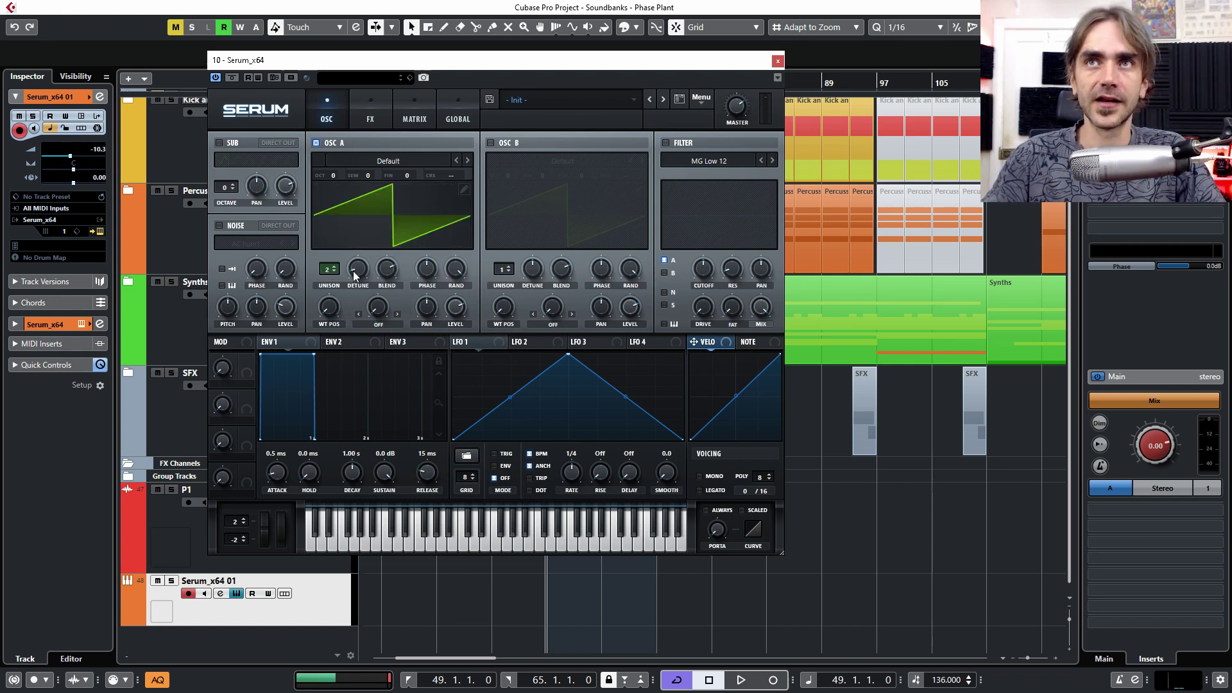
mouse_move(353, 271)
left_mouse_down()
mouse_move(369, 248)
mouse_move(355, 275)
mouse_move(365, 141)
mouse_move(333, 242)
mouse_move(345, 270)
left_mouse_up()
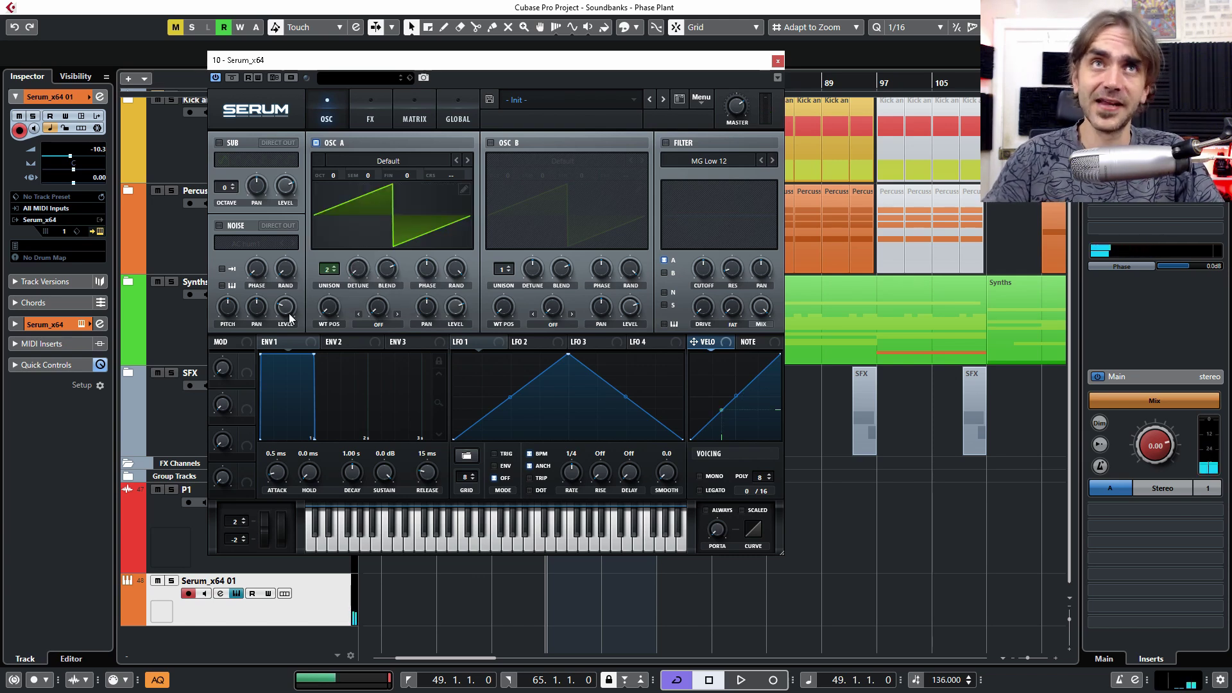
Step: Set oscillator A's unison range to 6 semitones and sweep its detune up and down
left_click(462, 106)
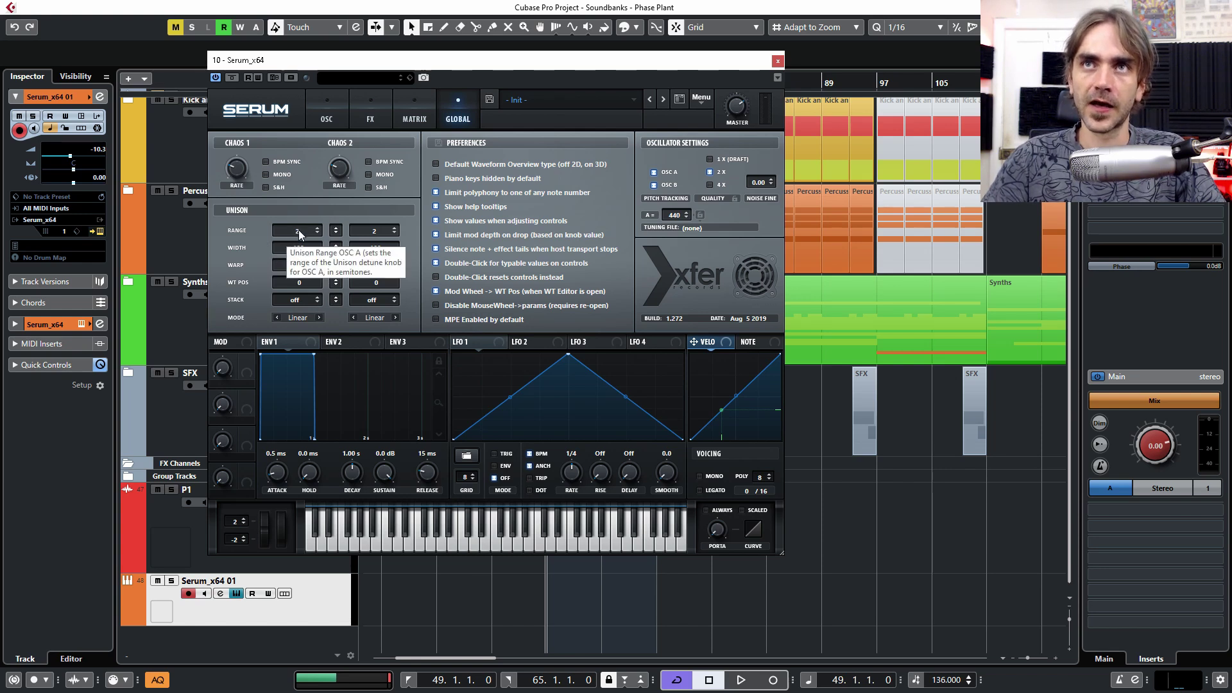
left_click_drag(300, 230, 306, 223)
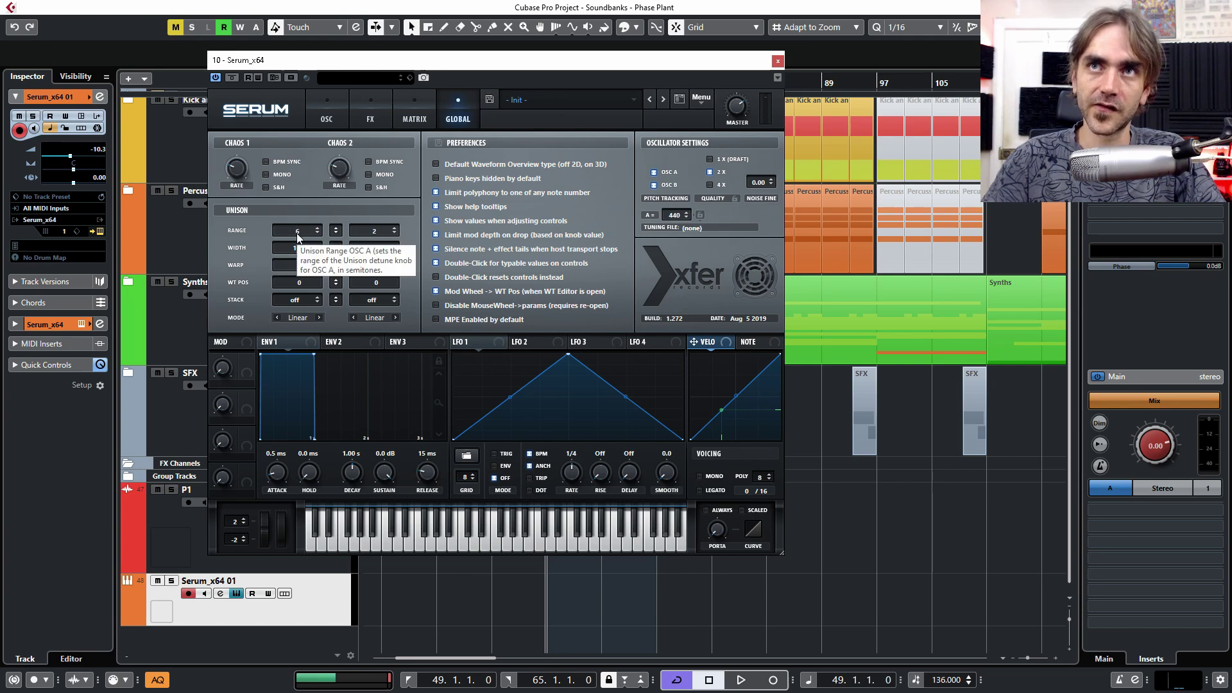
left_click(324, 120)
left_click_drag(363, 273, 366, 219)
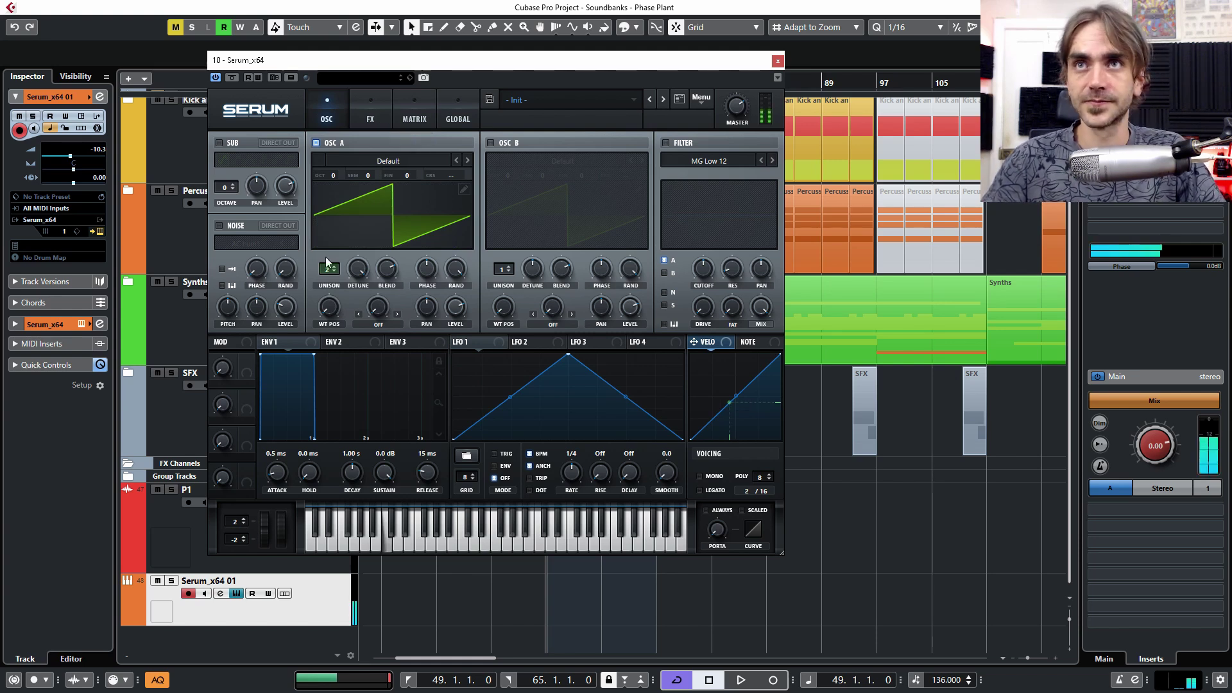
left_click_drag(359, 277, 349, 124)
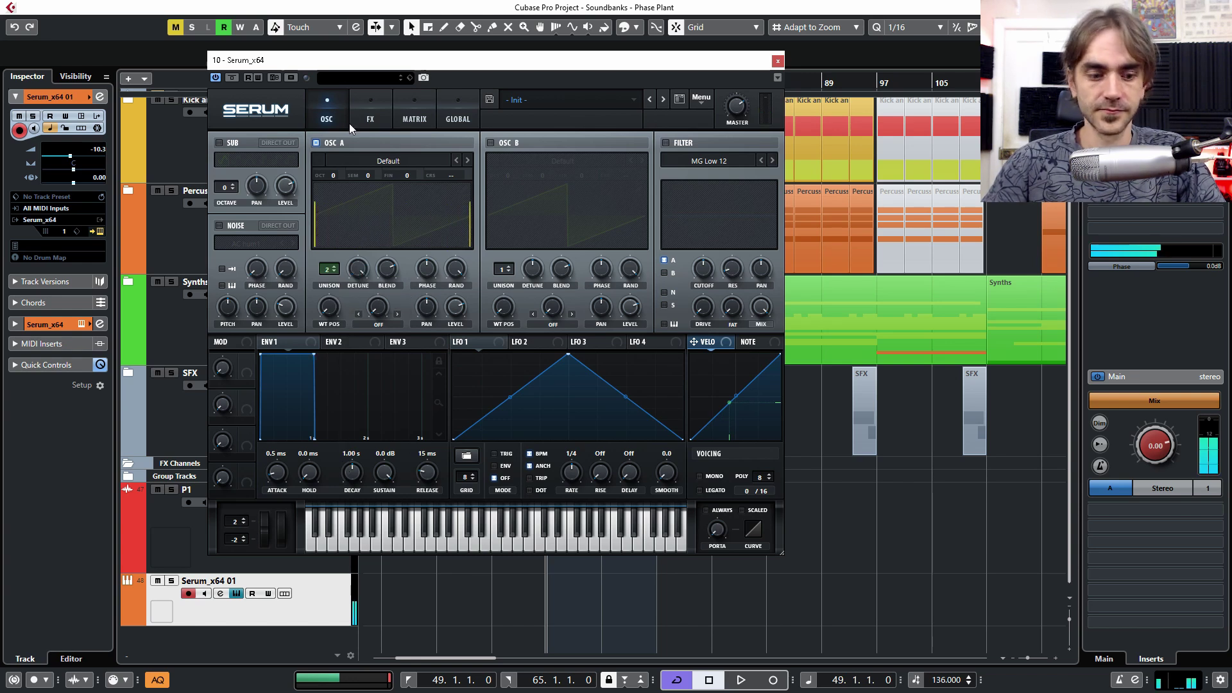
left_click_drag(352, 290, 367, 356)
Step: Raise oscillator A's unison range to 12 semitones and its unison to 3 voices
left_click(471, 121)
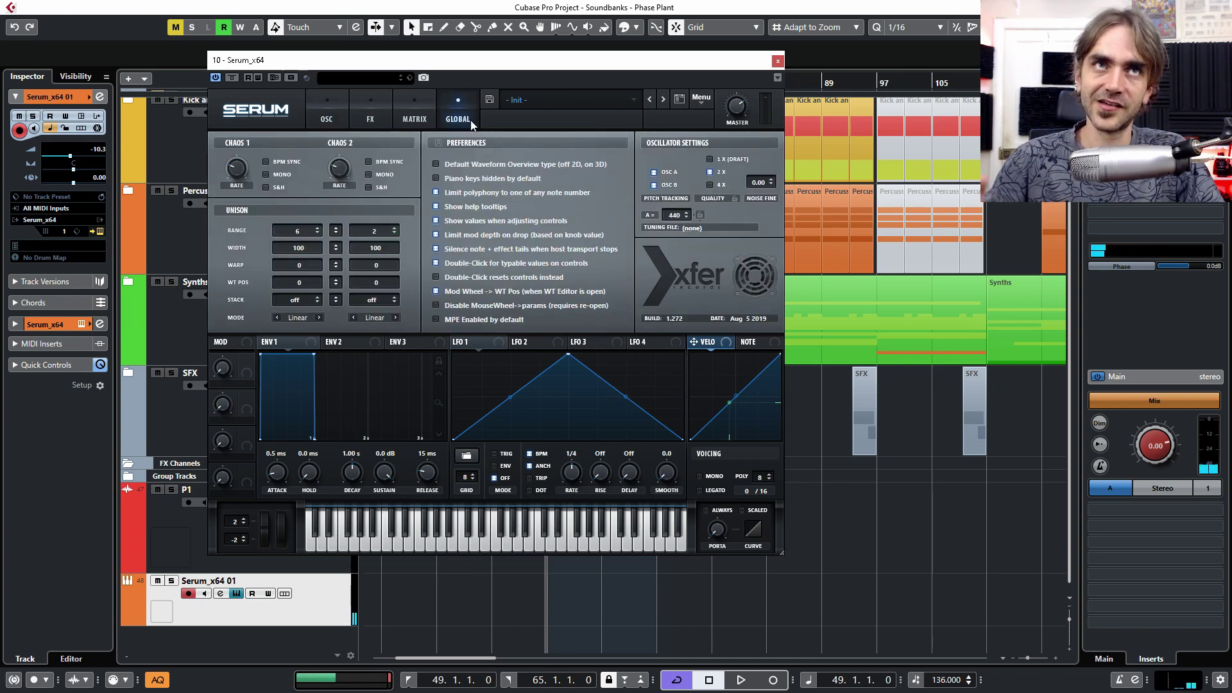
left_click_drag(290, 236, 308, 221)
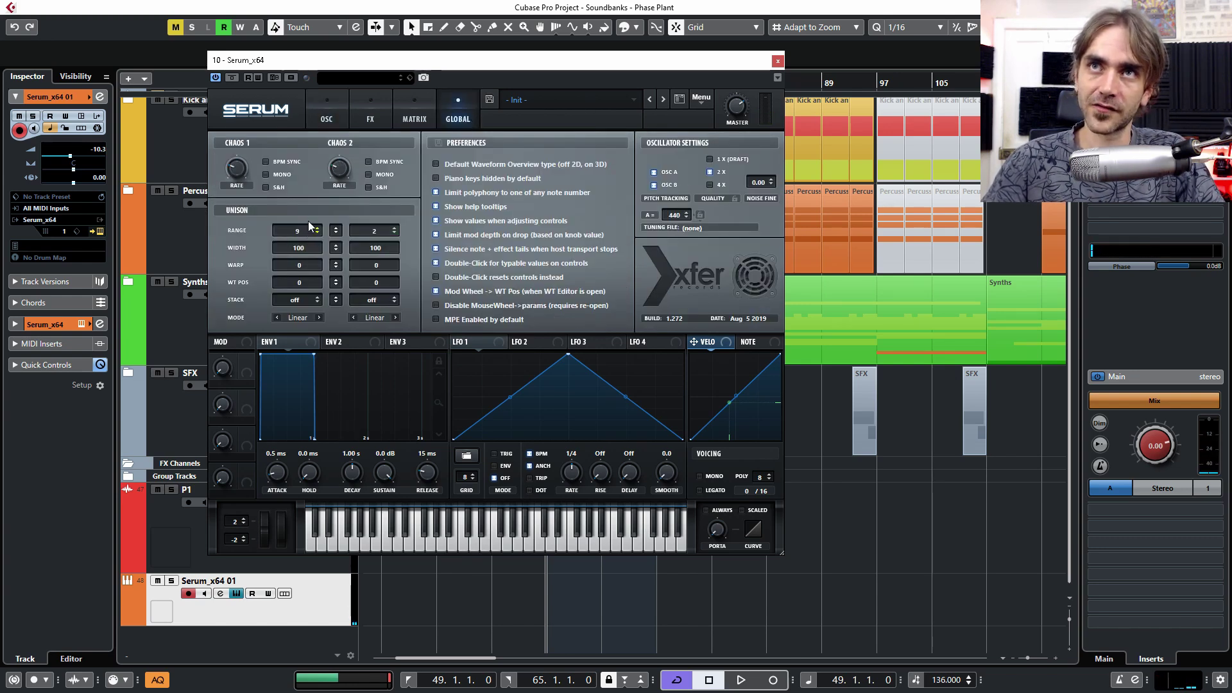
scroll(318, 232, "up", 2)
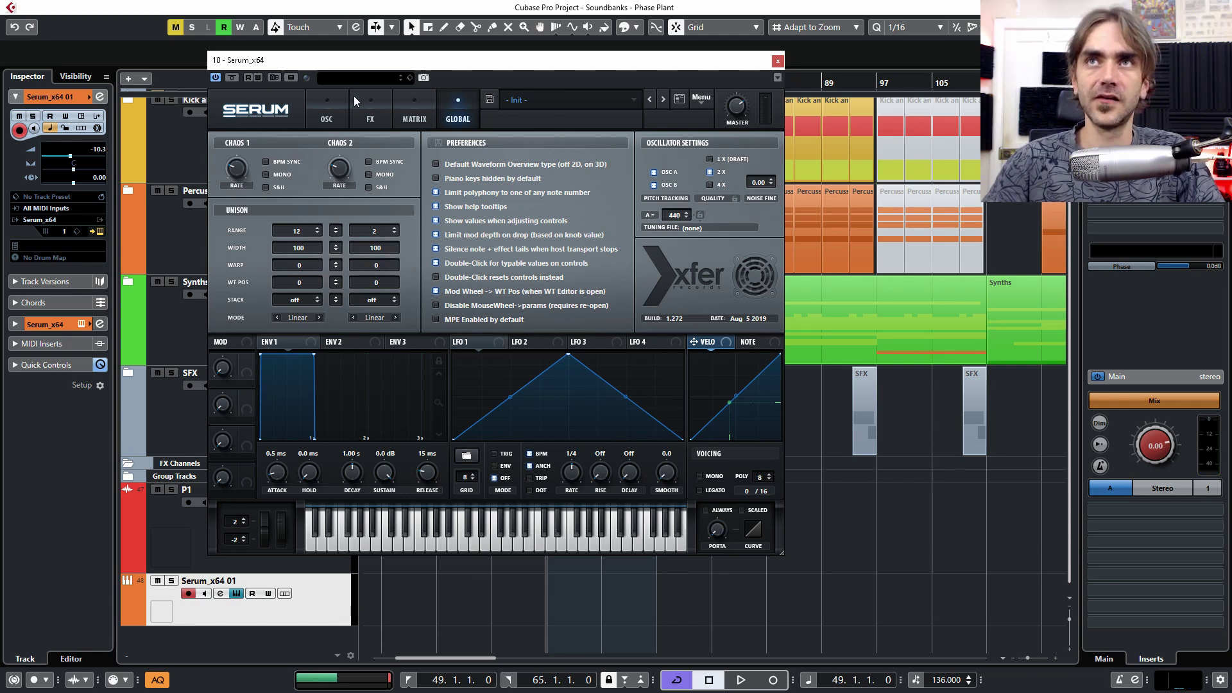
left_click(329, 109)
scroll(329, 274, "up", 1)
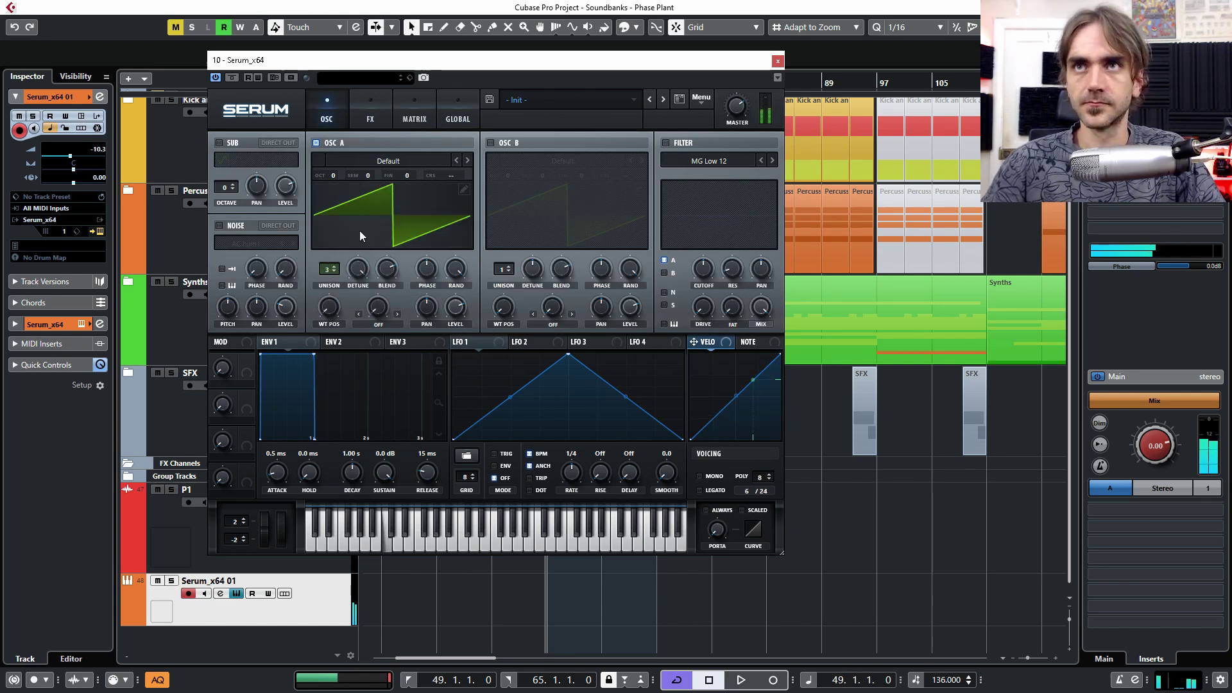
Step: Lower oscillator A's unison to 2 voices and set its unison range to 6 semitones
mouse_move(341, 271)
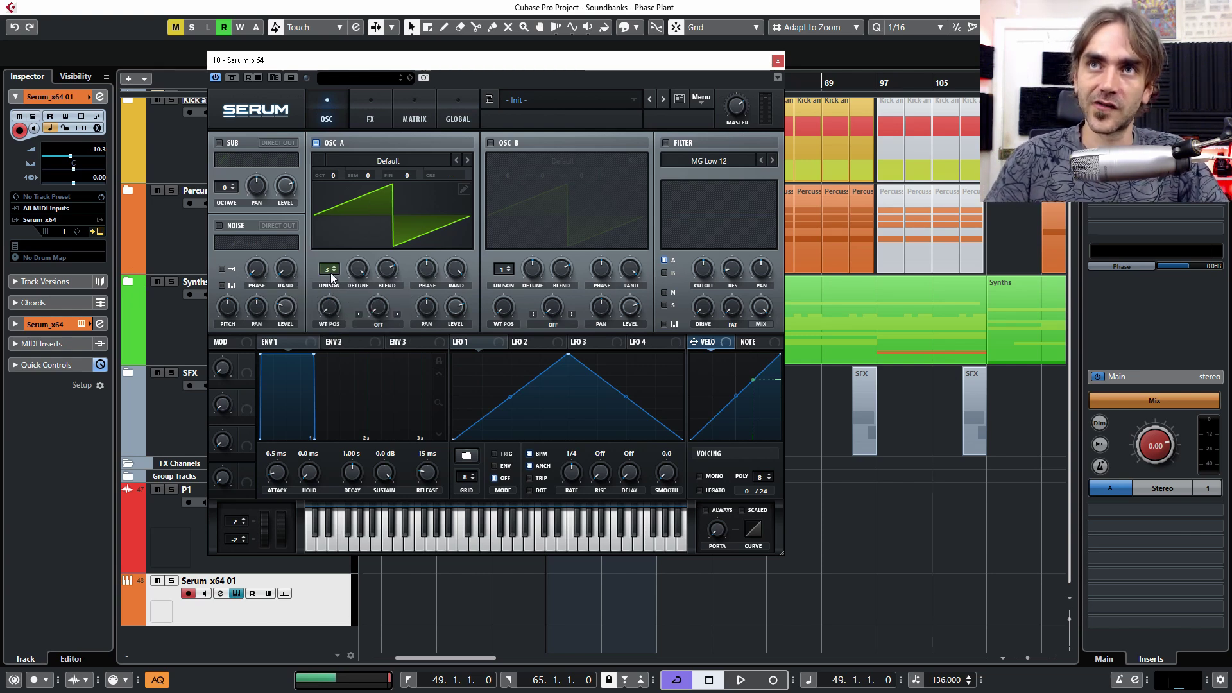
scroll(333, 277, "down", 1)
left_click(458, 115)
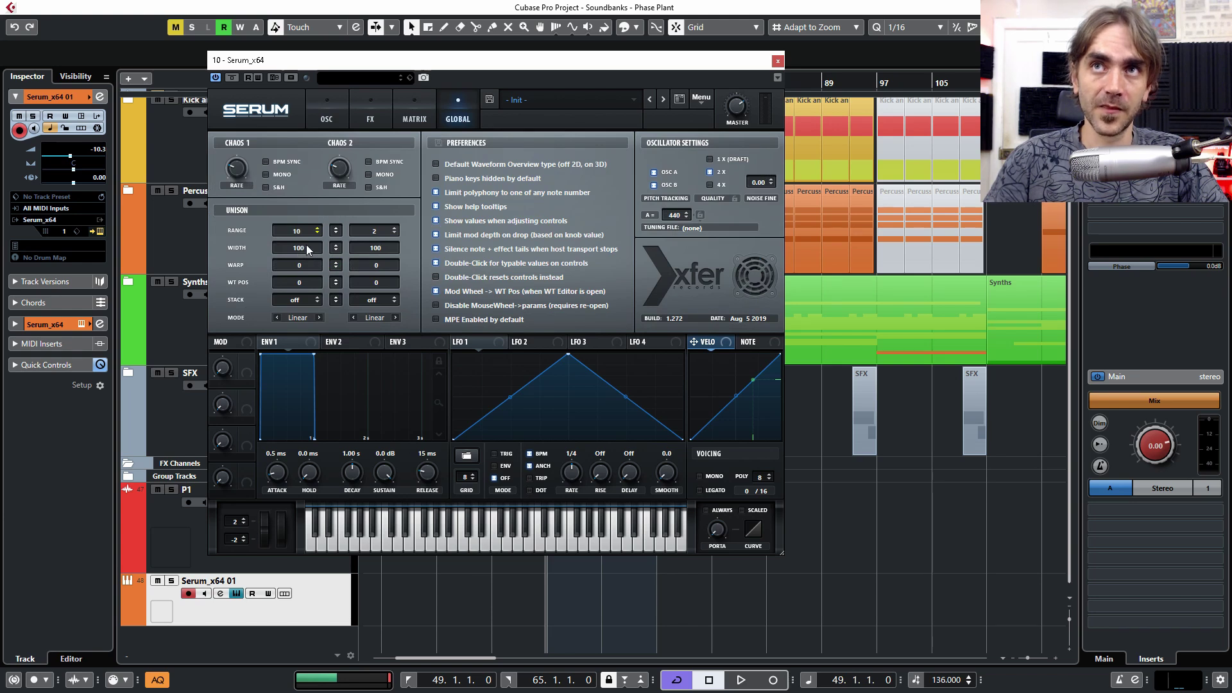
left_click_drag(307, 244, 302, 255)
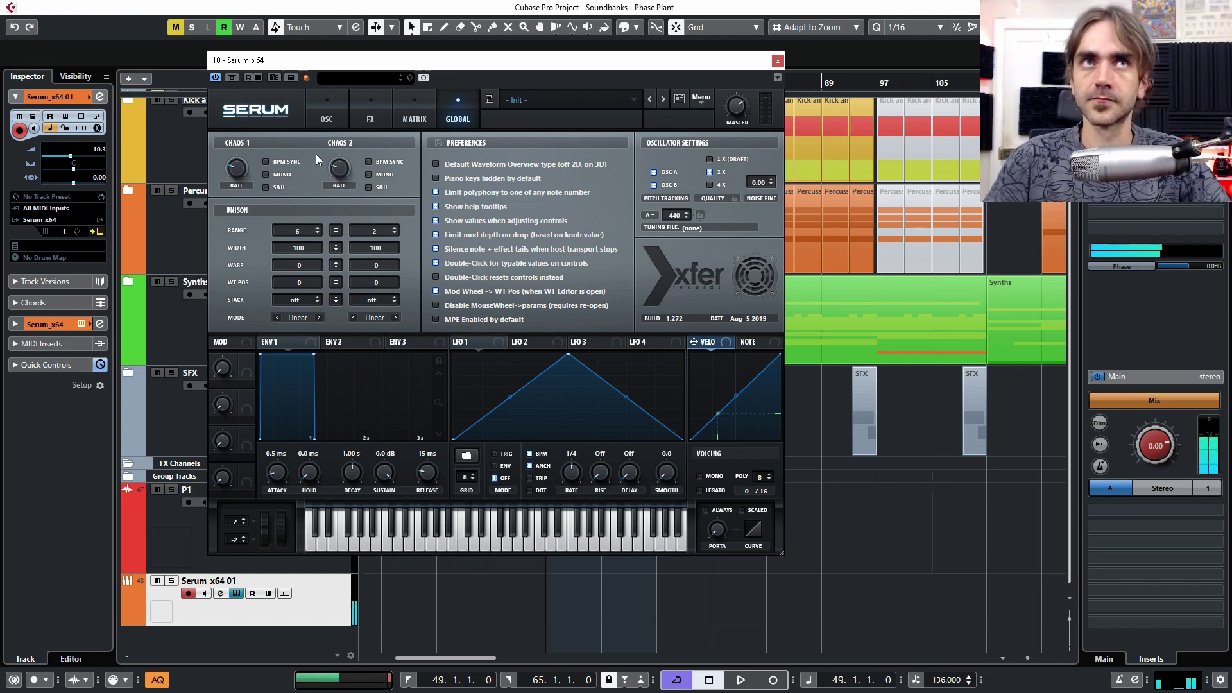
Step: Set oscillator A's unison to 3 voices and its unison stack to Center-12
left_click(327, 109)
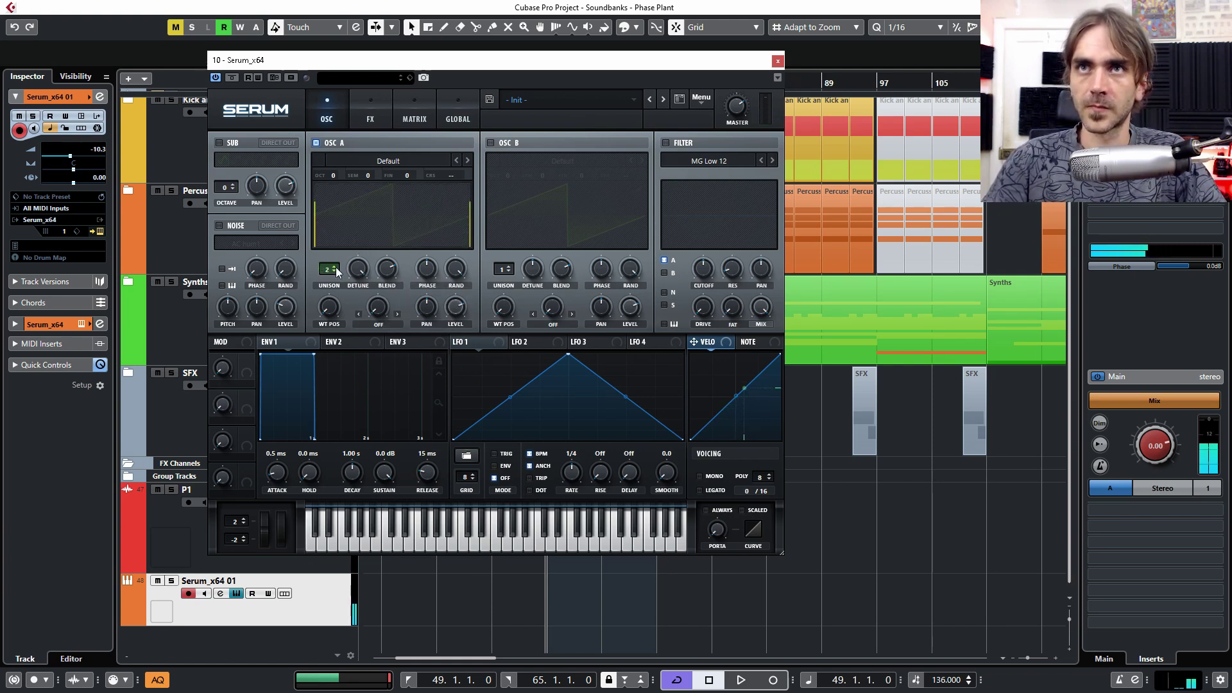
left_click(455, 113)
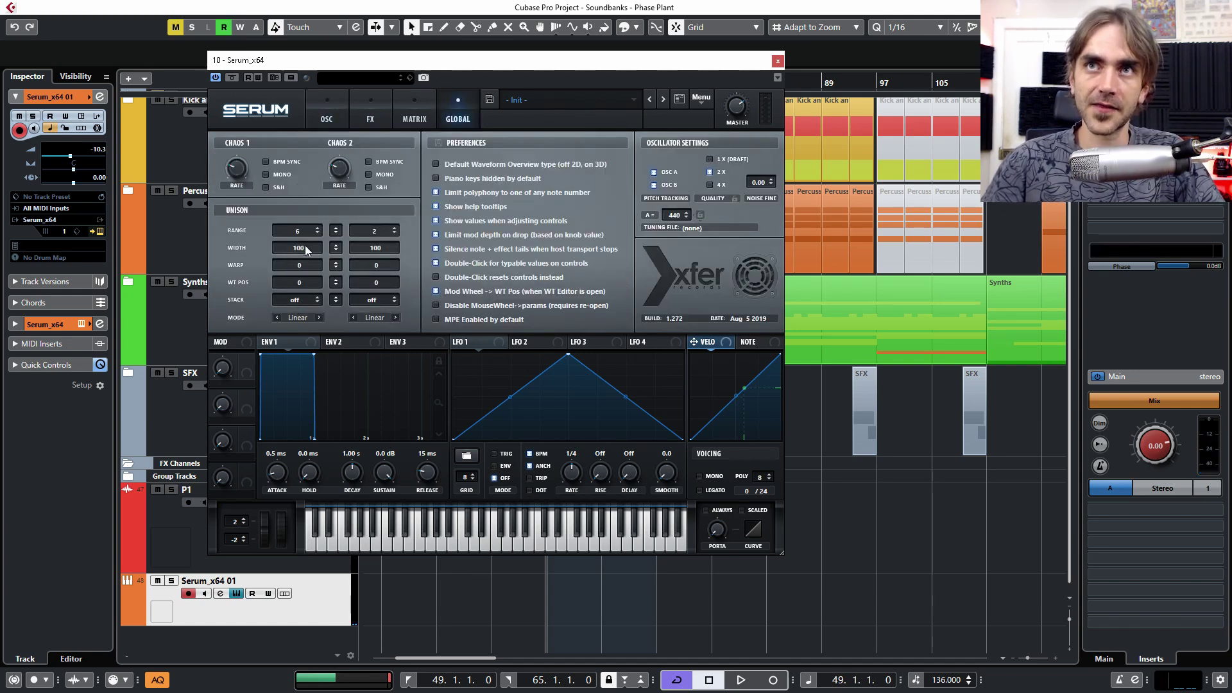
left_click_drag(295, 298, 326, 179)
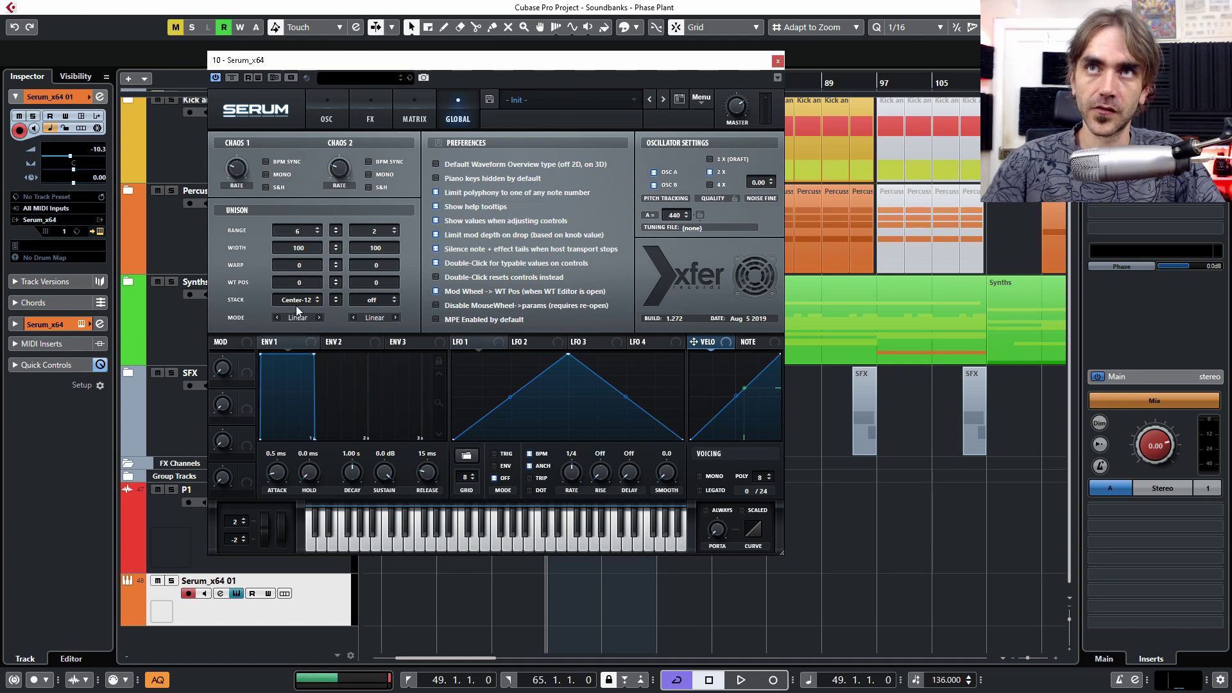
left_click(338, 102)
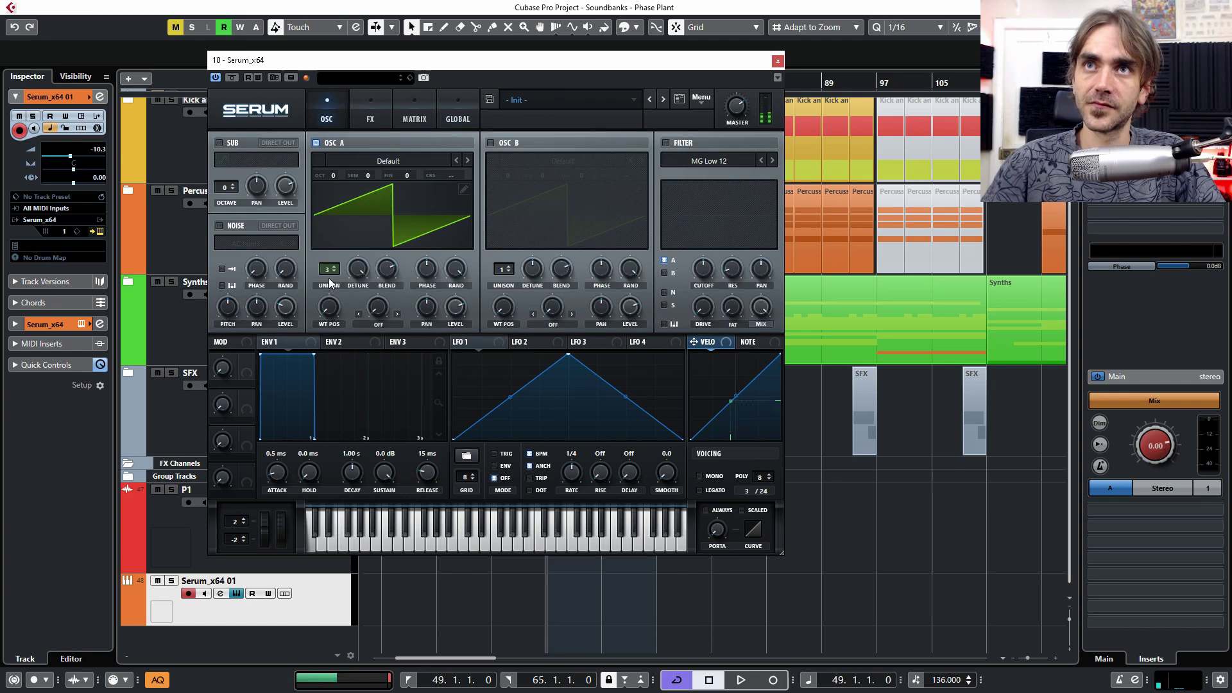
Step: Set the unison range of oscillator A to 12 semitones and adjust the detune knob
left_click(456, 105)
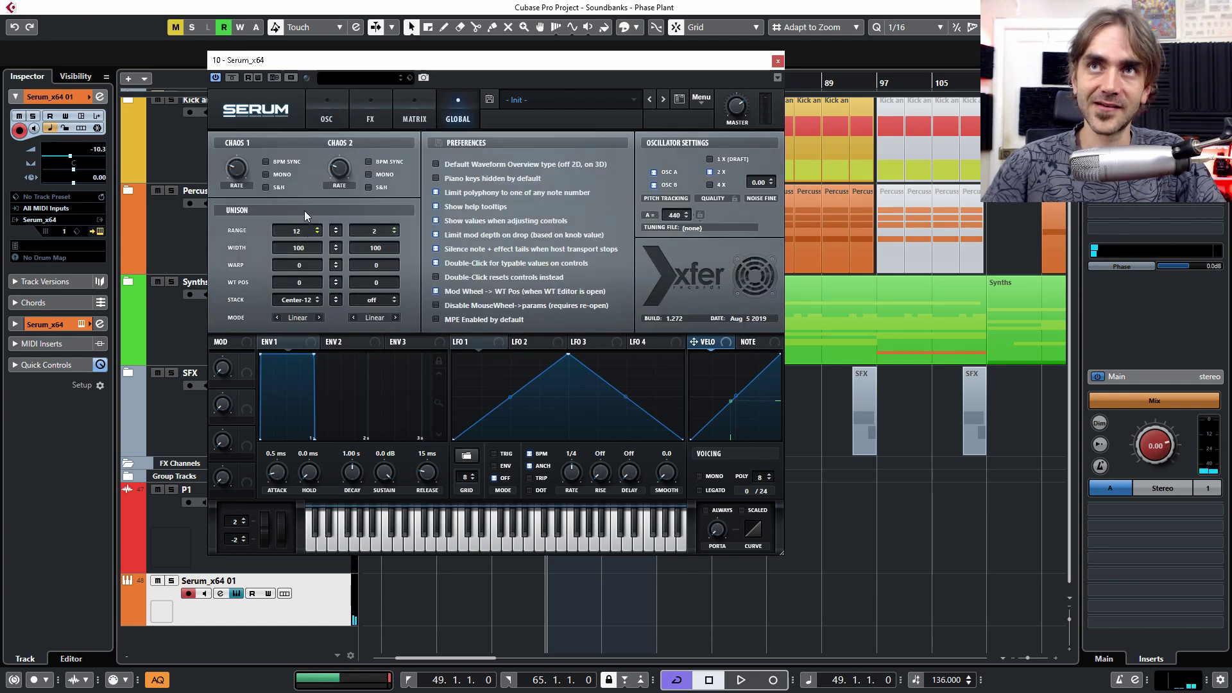
left_click(314, 116)
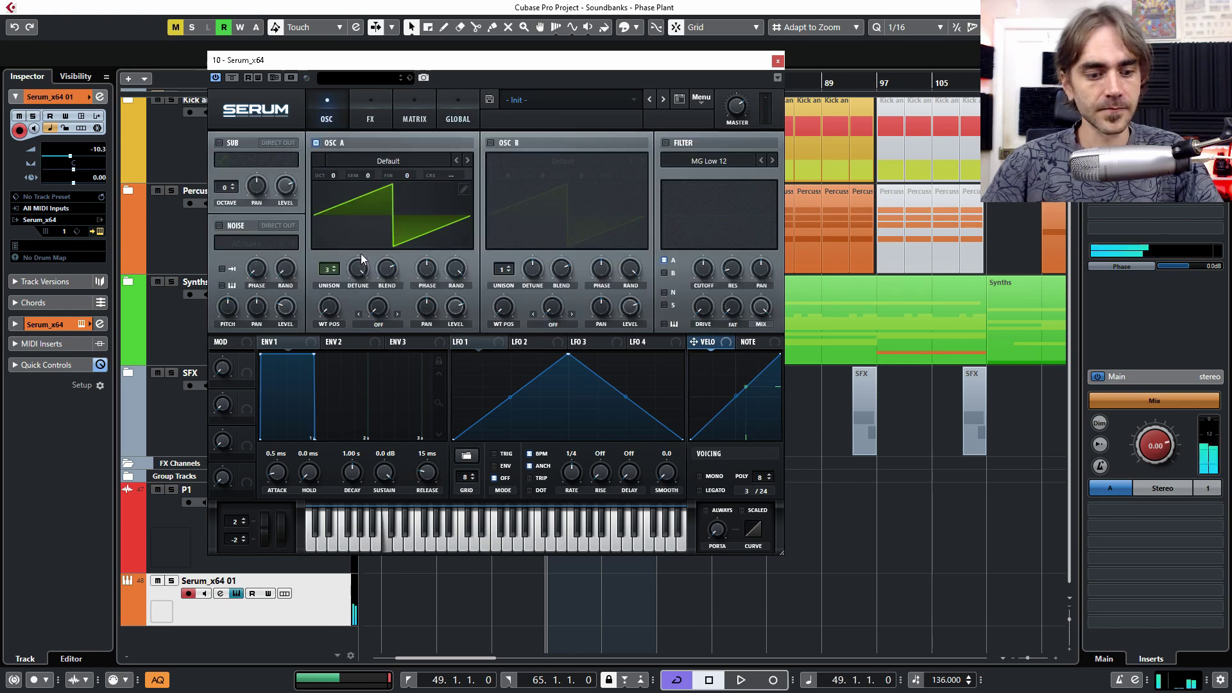
mouse_move(358, 267)
left_mouse_down()
mouse_move(352, 375)
mouse_move(342, 230)
mouse_move(364, 271)
mouse_move(355, 279)
mouse_move(363, 269)
left_mouse_up()
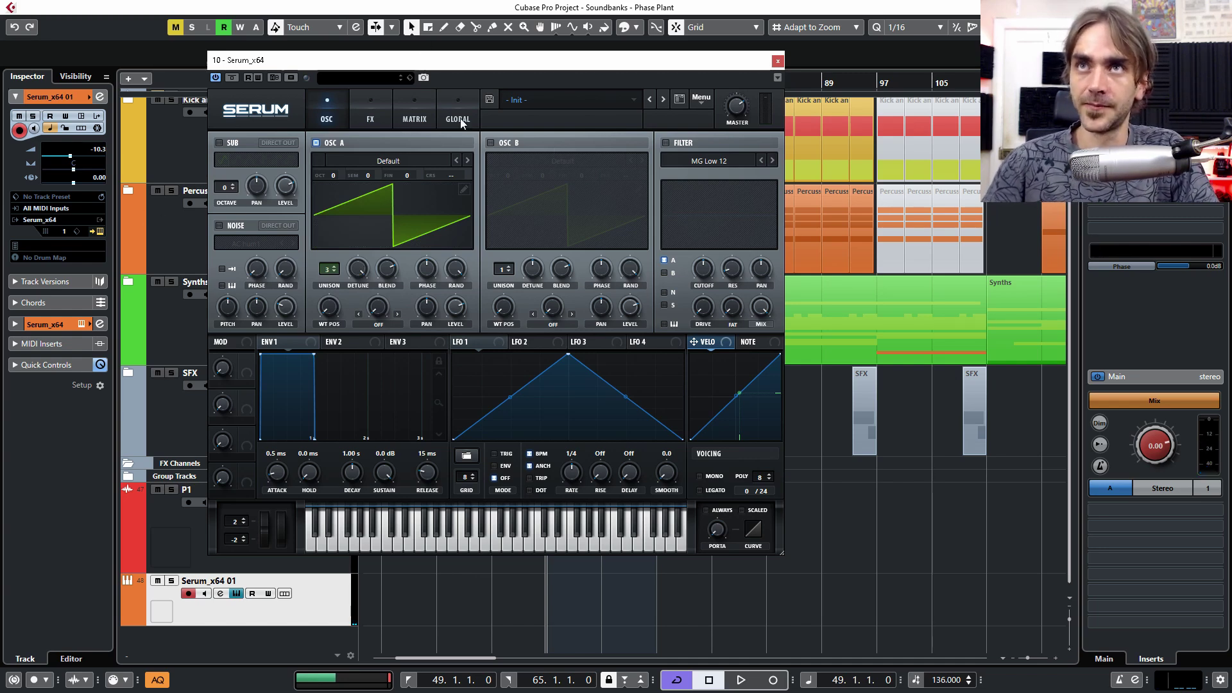
Step: Set oscillator A's unison wavetable position offset to 1 and reset its unison warp to 0
left_click(419, 111)
left_click(458, 112)
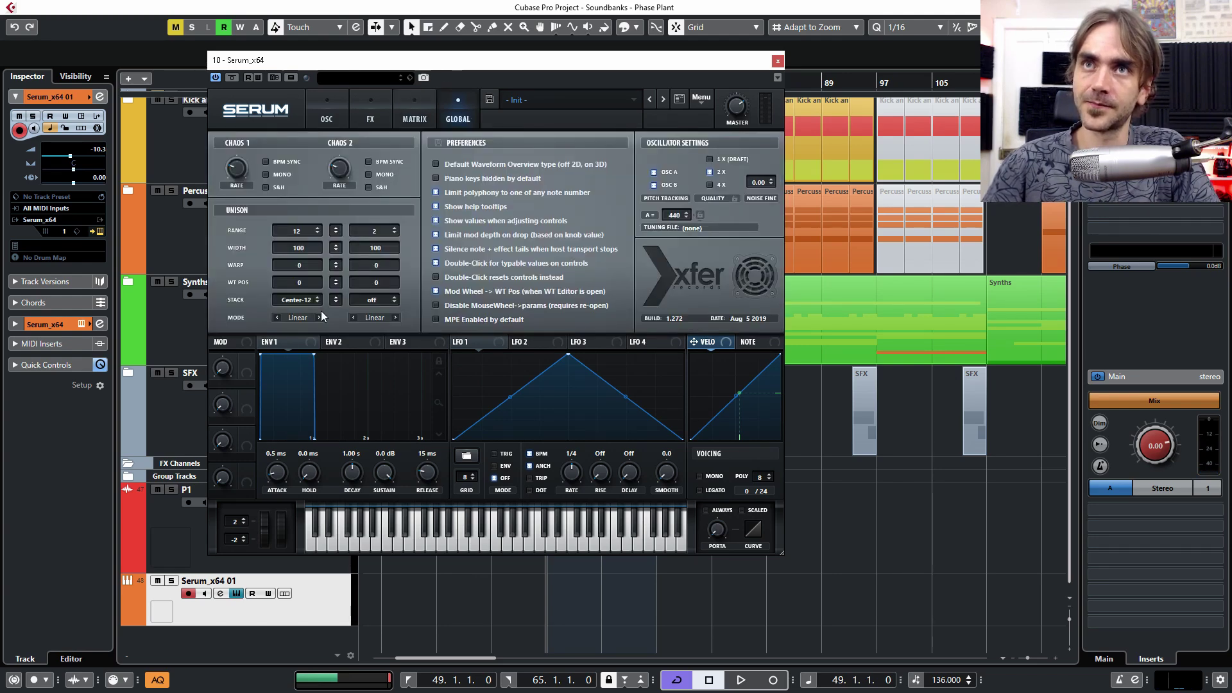
mouse_move(299, 267)
left_mouse_down()
mouse_move(321, 227)
mouse_move(298, 282)
left_mouse_up()
double_click(303, 267)
type("0")
key("Return")
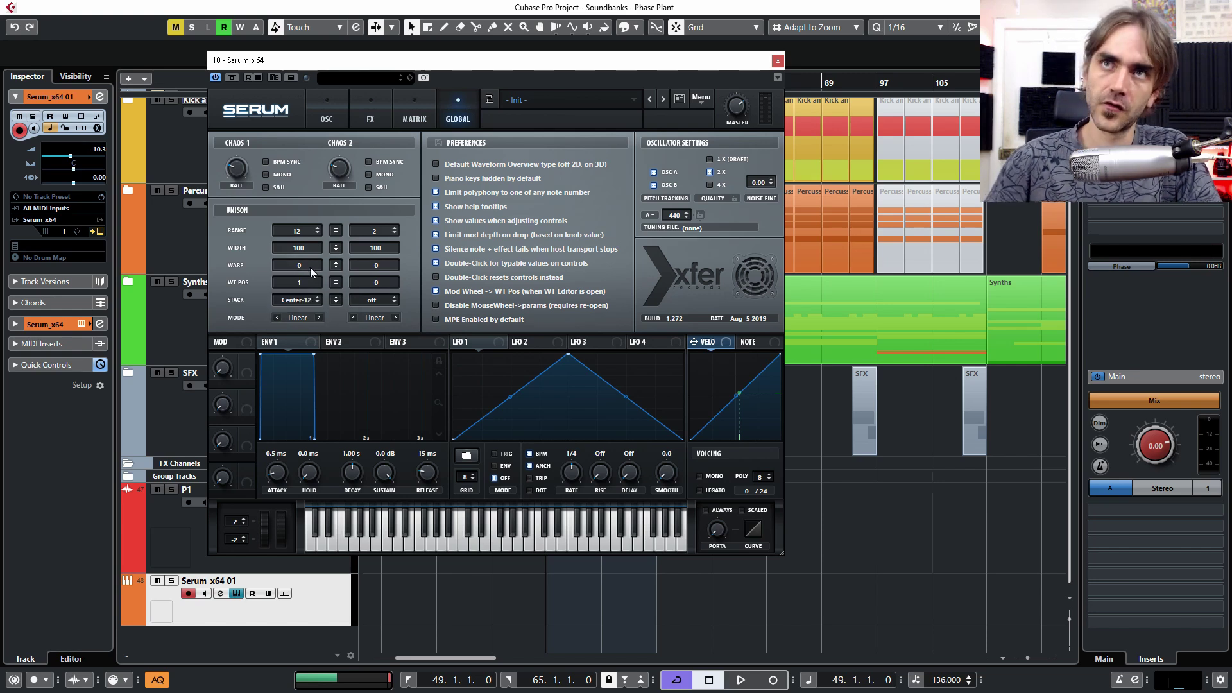
Step: Reduce oscillator A's unison range to 2 semitones and readjust its detune
left_click_drag(298, 234, 295, 257)
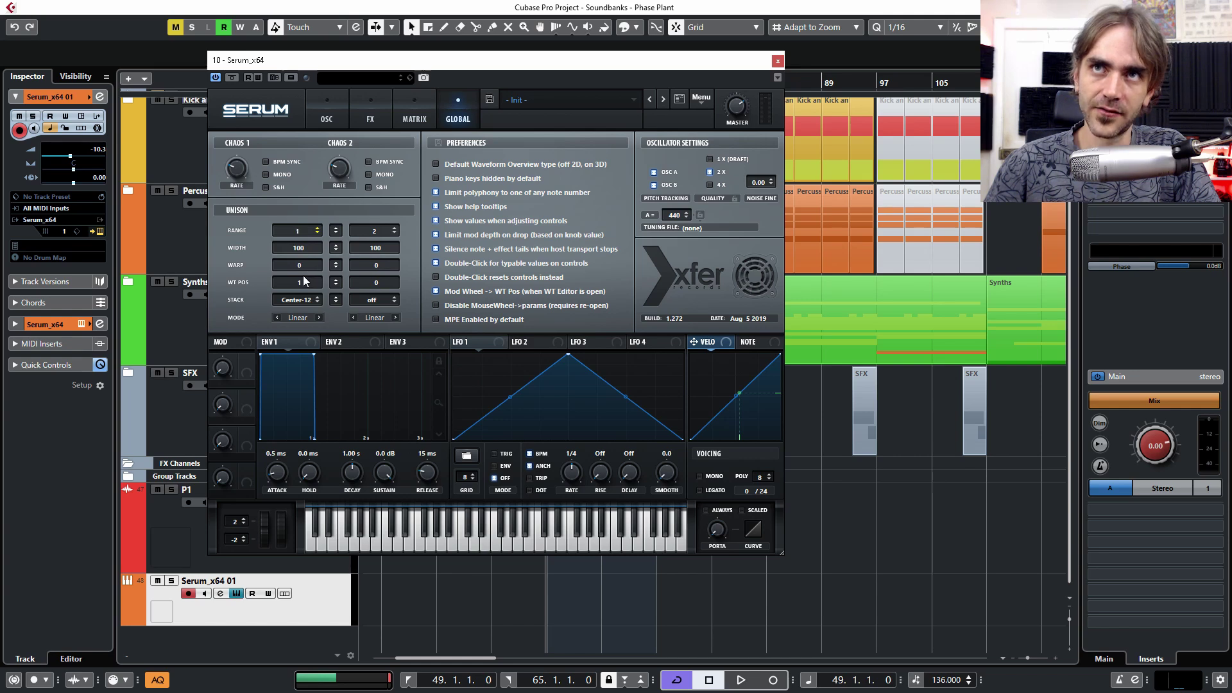
mouse_move(304, 276)
left_mouse_down()
mouse_move(358, 307)
mouse_move(346, 342)
left_mouse_up()
left_click(328, 119)
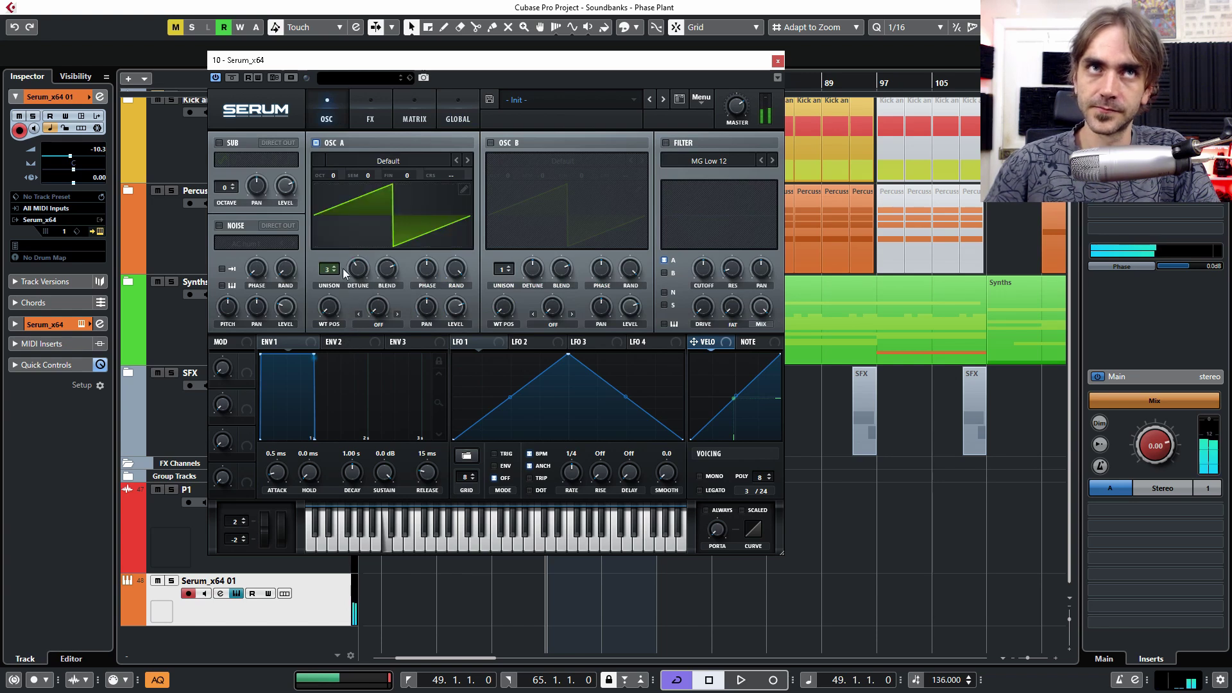
left_click_drag(358, 270, 360, 272)
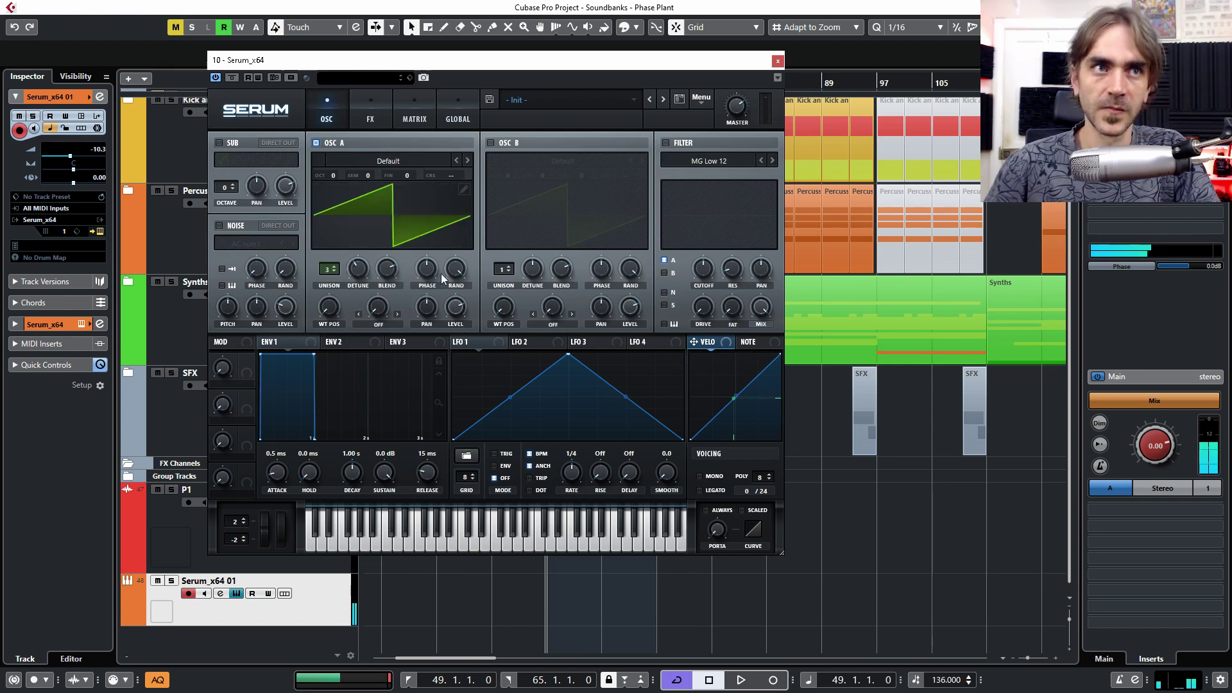
Step: Set oscillator A's unison warp to 100 and return to the oscillator page
left_click(449, 110)
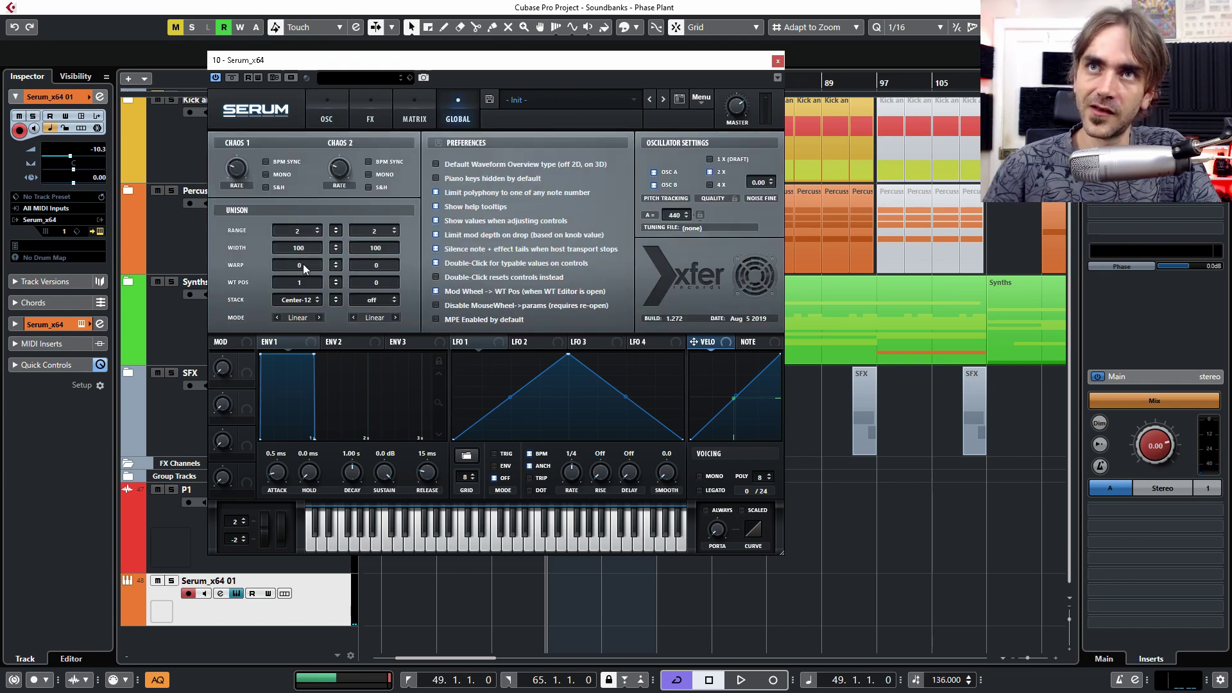
left_click_drag(303, 264, 303, 263)
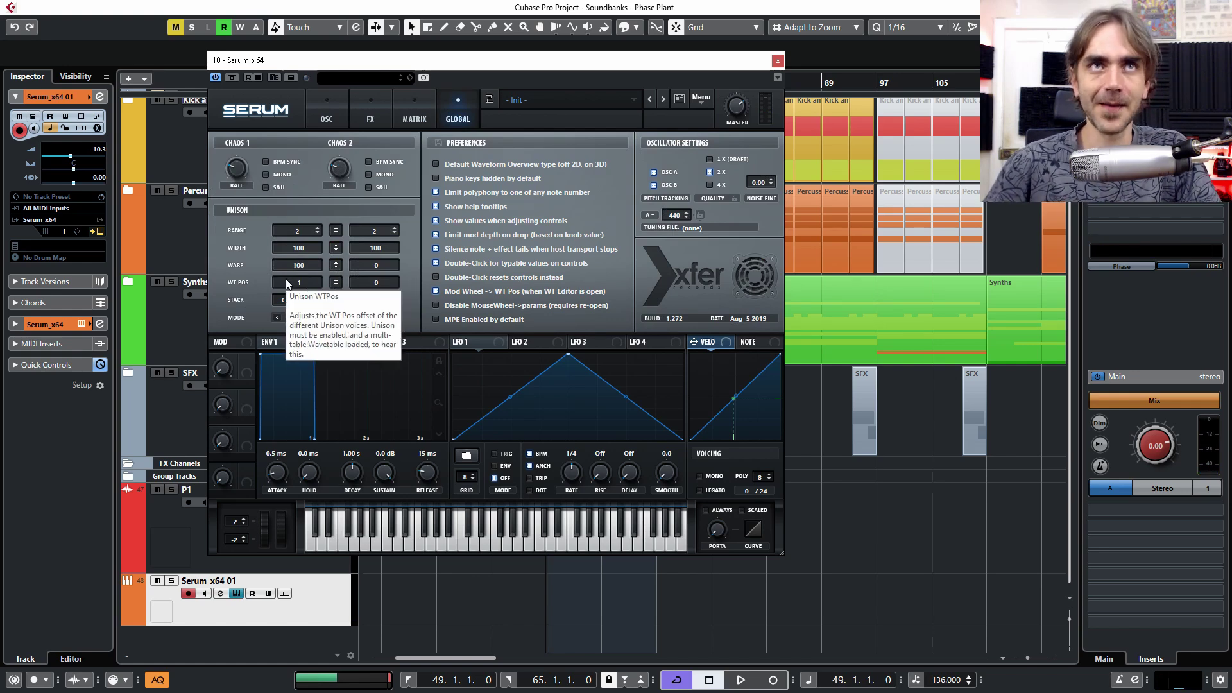
left_click(333, 109)
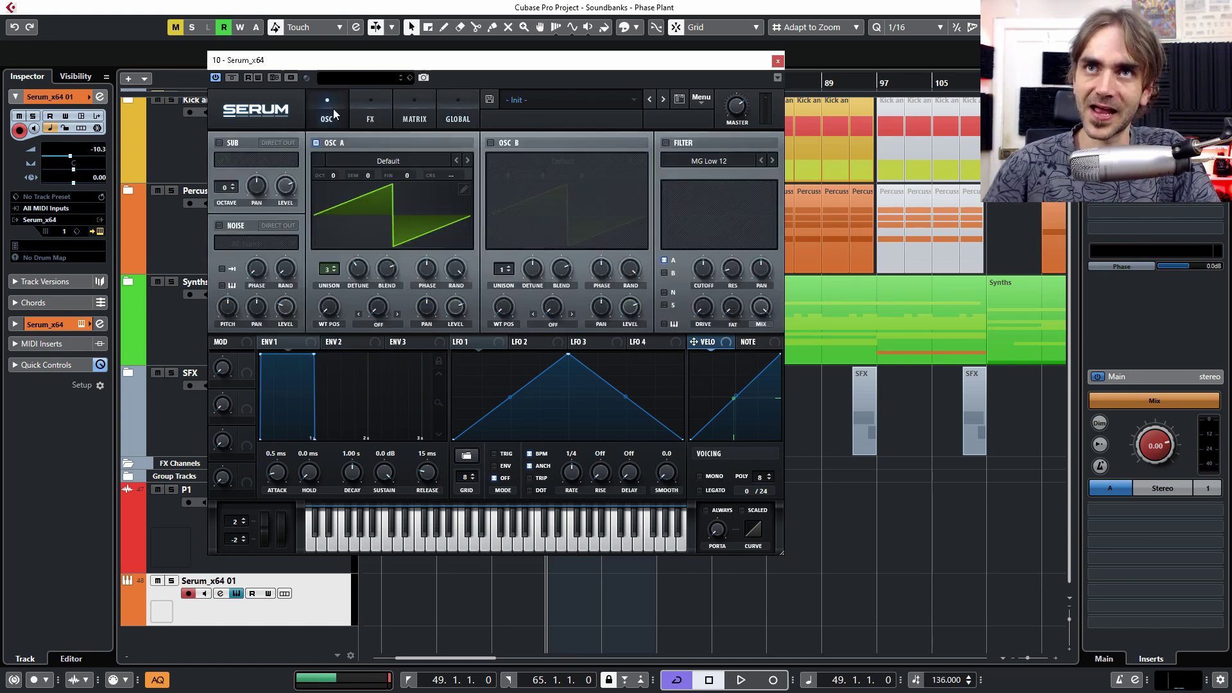
Step: Set oscillator A's warp mode to FM (from B) and try its warp amount
left_click(381, 326)
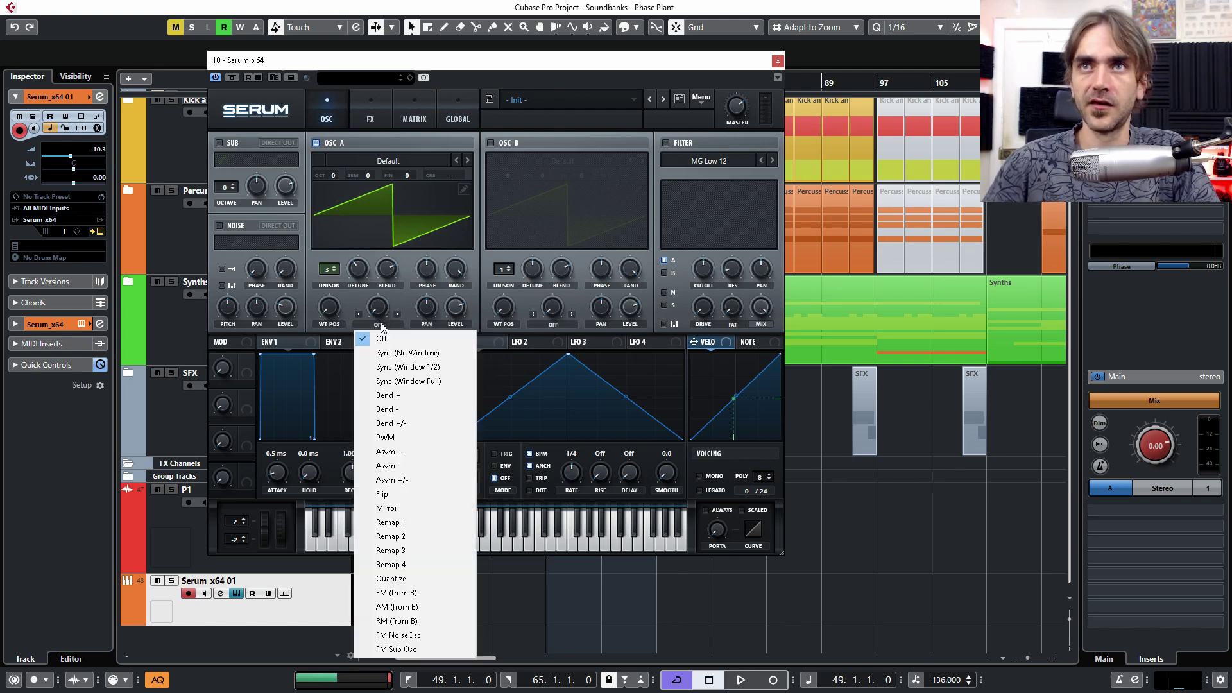
left_click(414, 592)
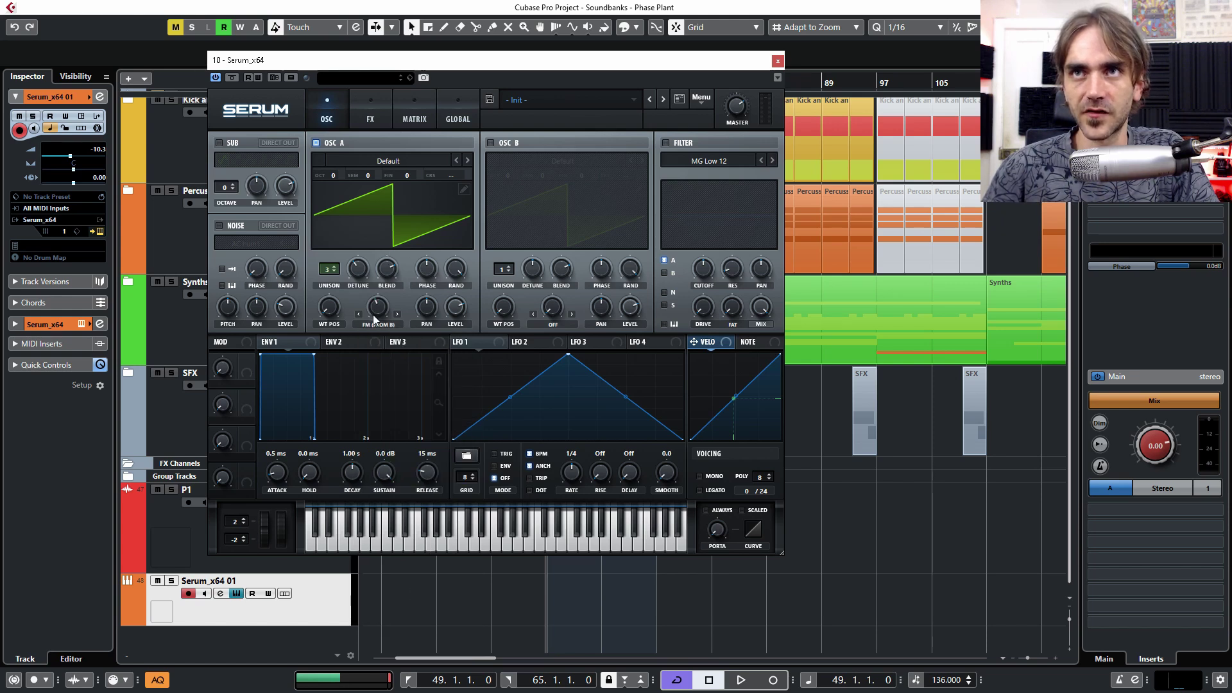
left_click_drag(386, 309, 389, 307)
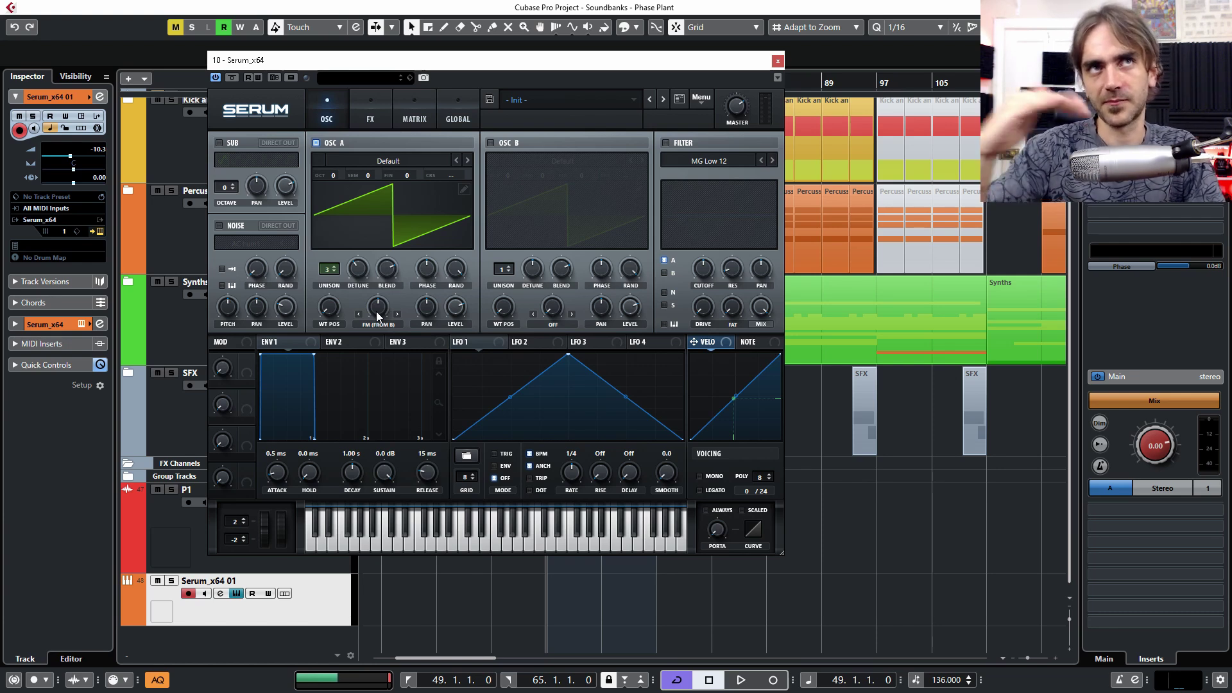
Step: Enable oscillator B, load the Analog_BD_Sin wavetable into it, and set its octave to -4
left_click(491, 143)
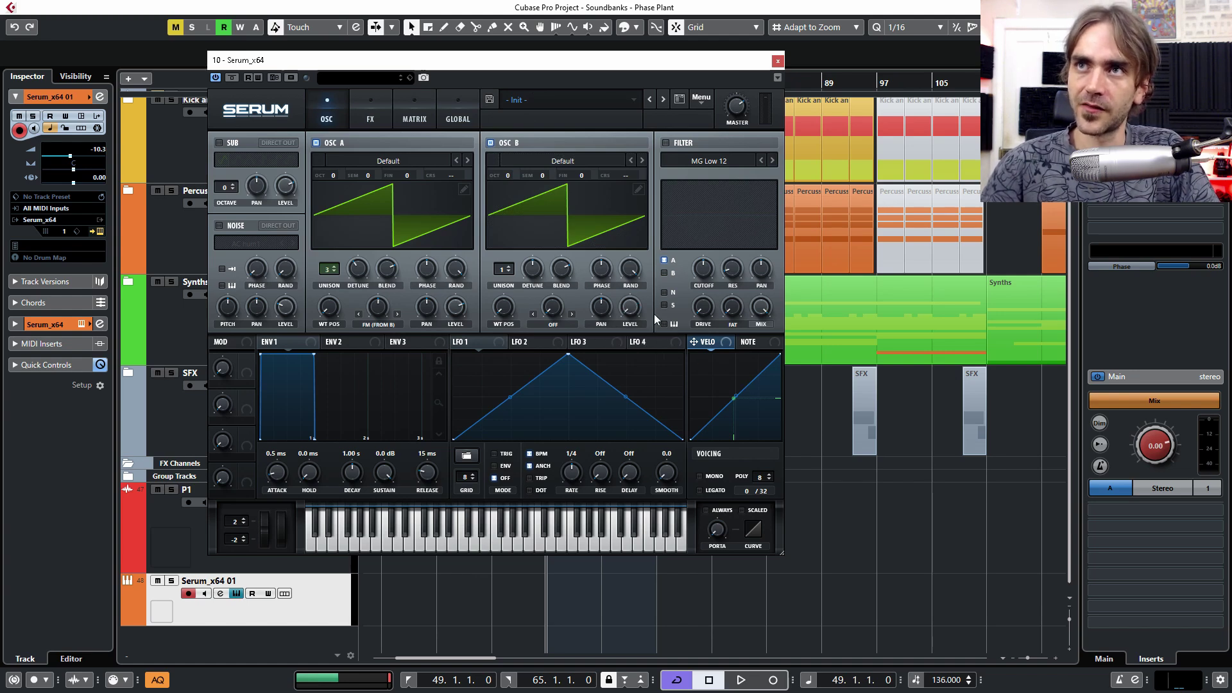
left_click(533, 161)
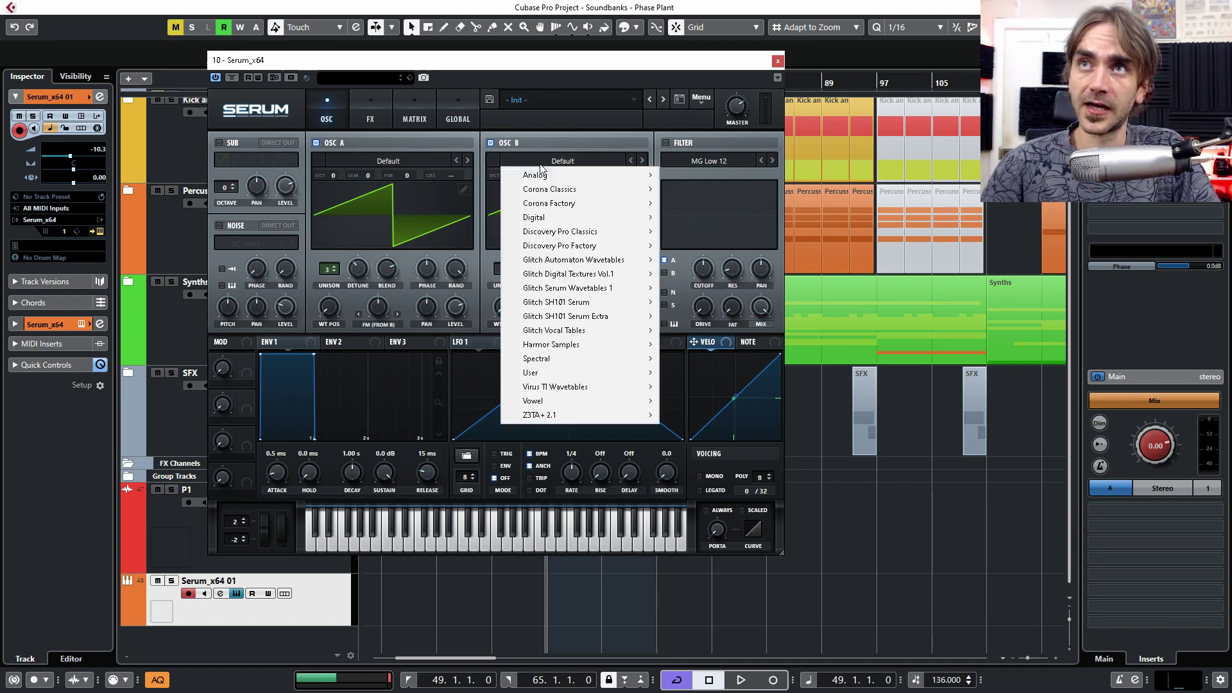
mouse_move(577, 171)
left_click(699, 200)
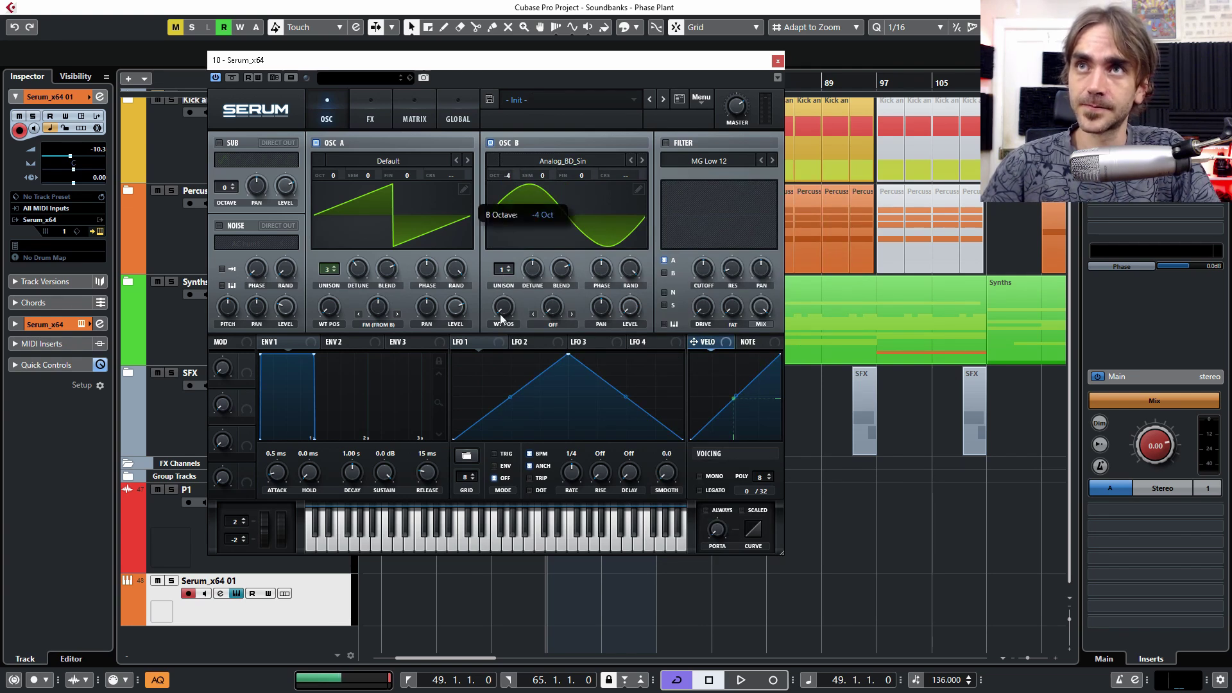
Step: Set oscillator B's octave to -1, and readjust oscillator A's FM warp amount and unison detune
left_click_drag(518, 194, 522, 217)
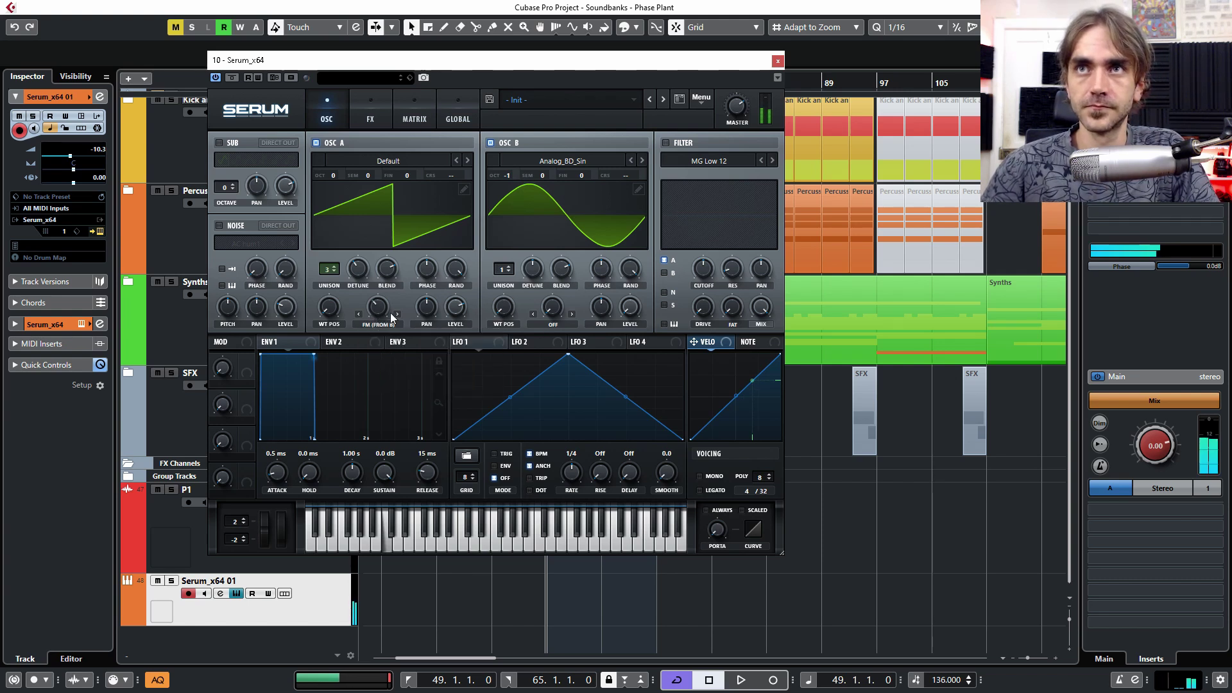
left_click_drag(381, 321, 380, 325)
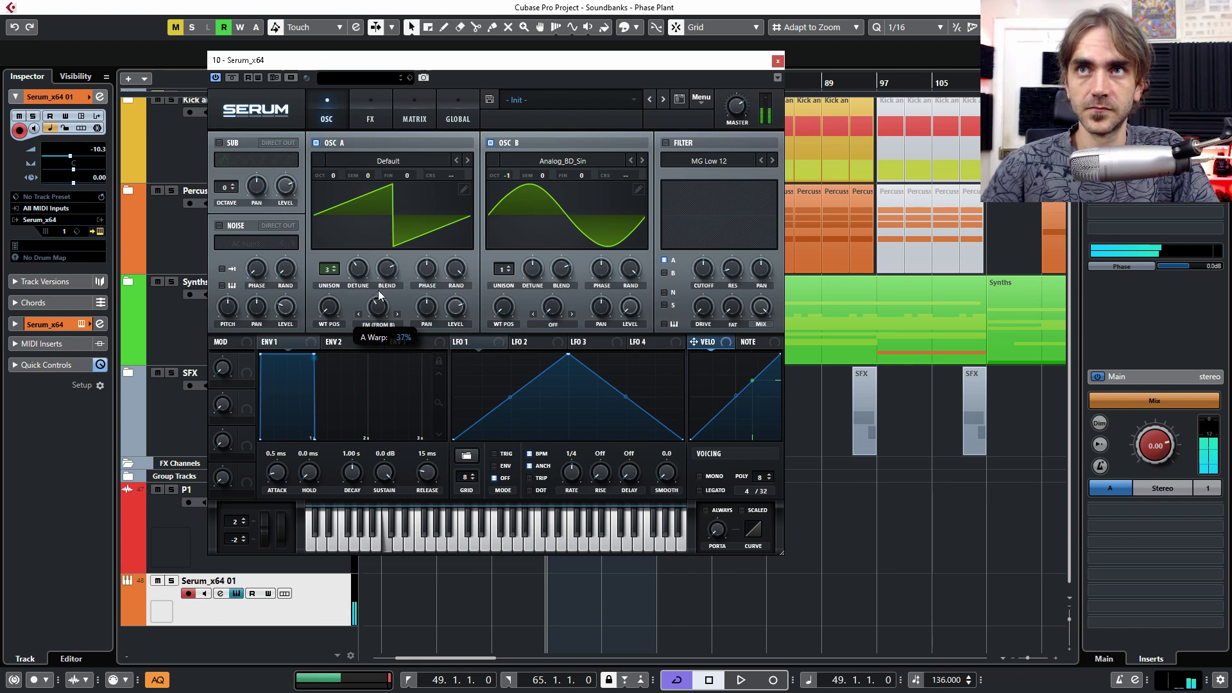
left_click(358, 264)
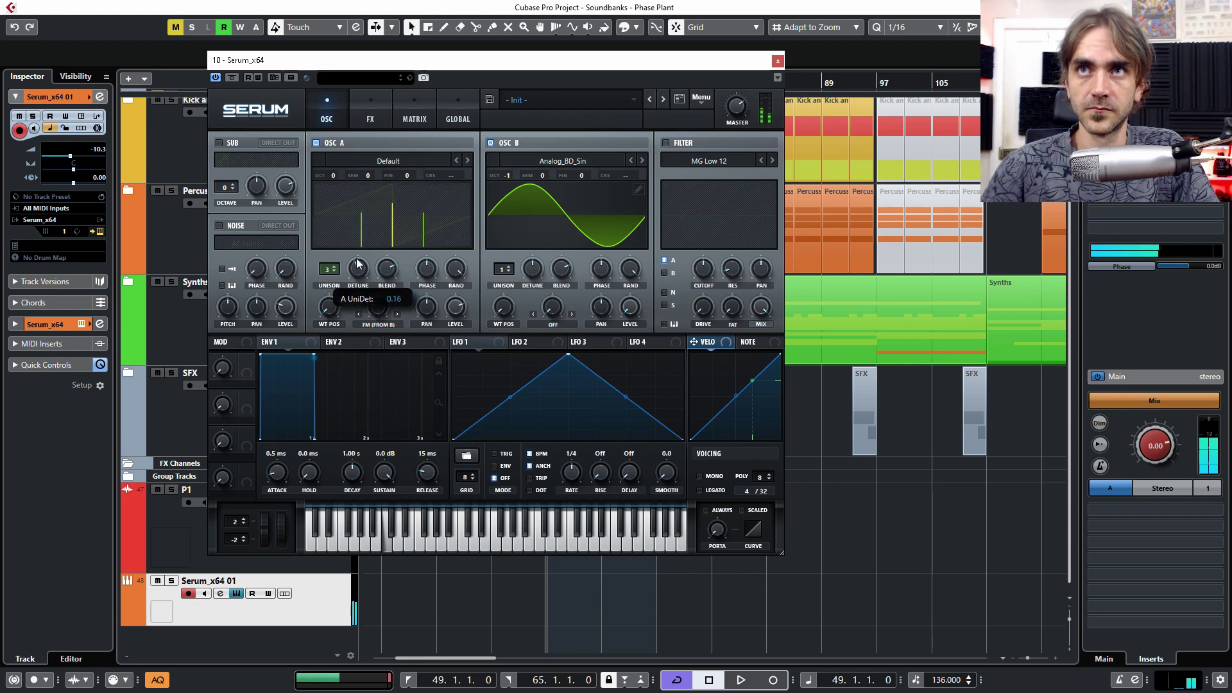
left_click_drag(360, 240, 368, 310)
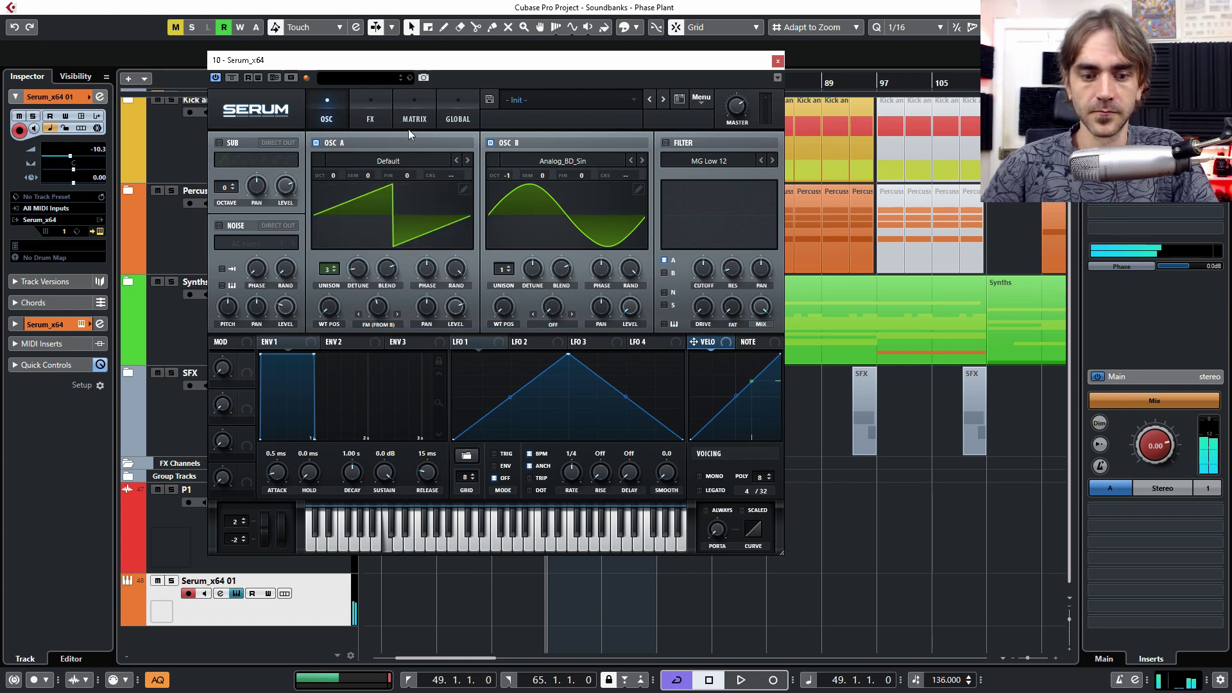
Step: Reset oscillator A's unison warp to 0 in the global unison settings and modulate it with LFO 1
left_click(451, 108)
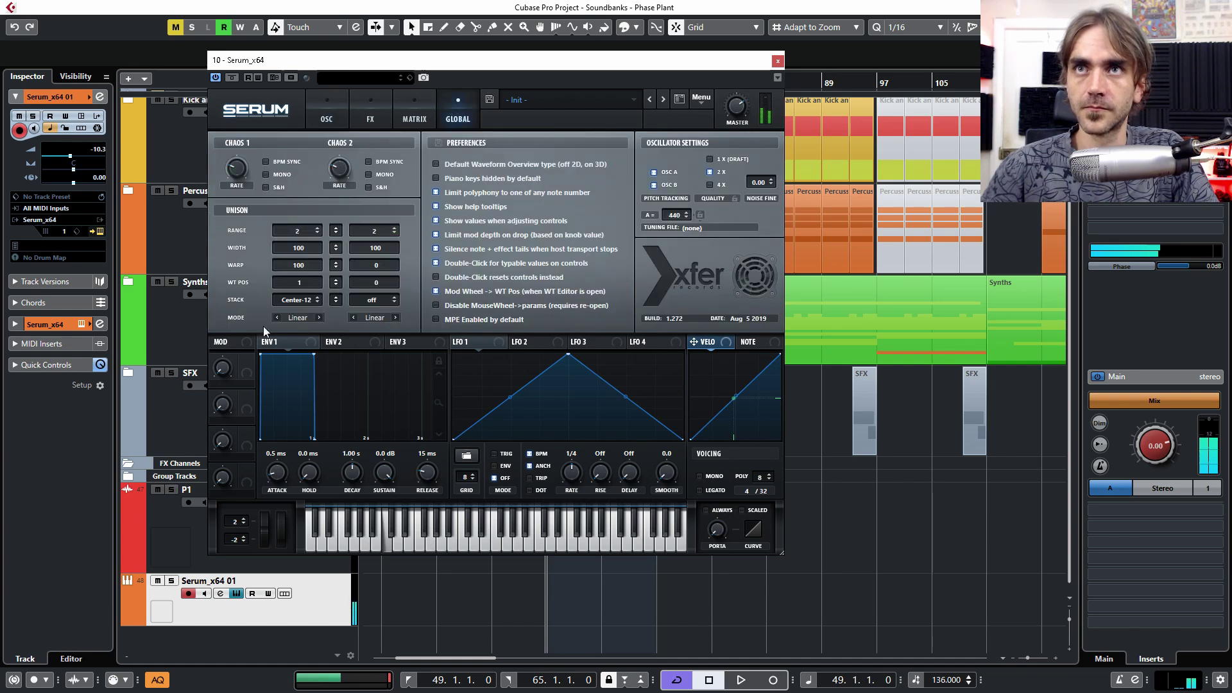
left_click_drag(291, 421, 304, 327)
mouse_move(320, 263)
left_mouse_down()
mouse_move(295, 425)
mouse_move(313, 290)
mouse_move(301, 267)
left_mouse_up()
left_click(302, 267, "ctrl")
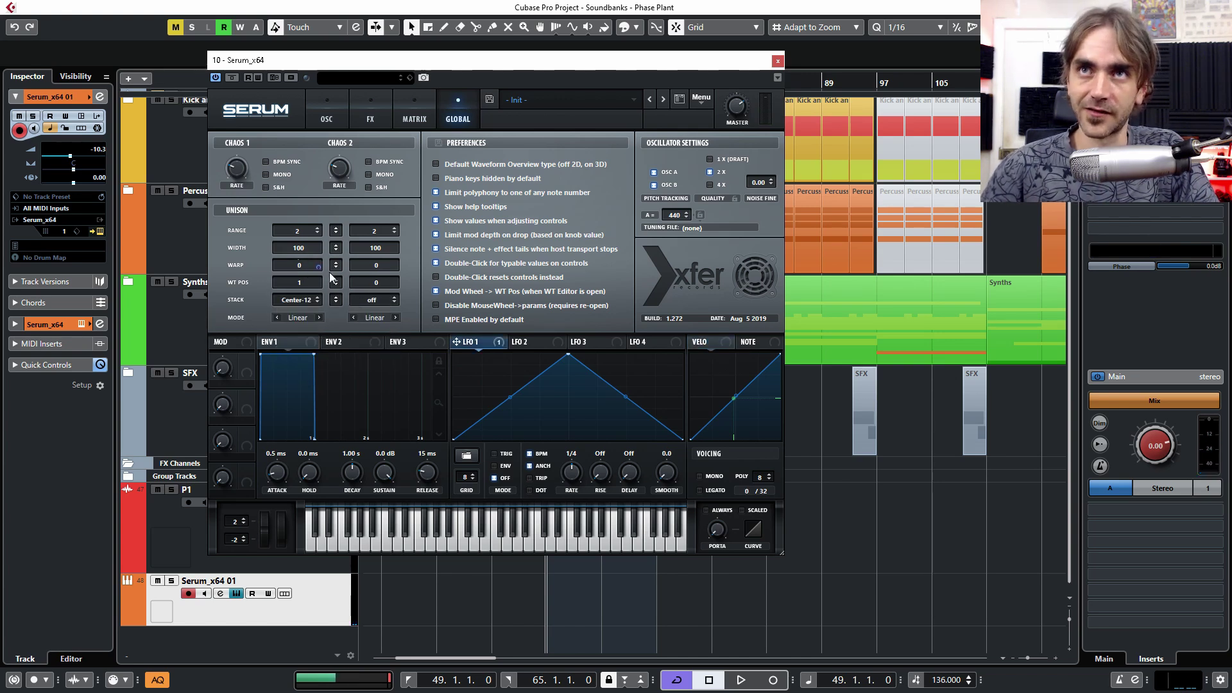
left_click_drag(319, 266, 291, 269)
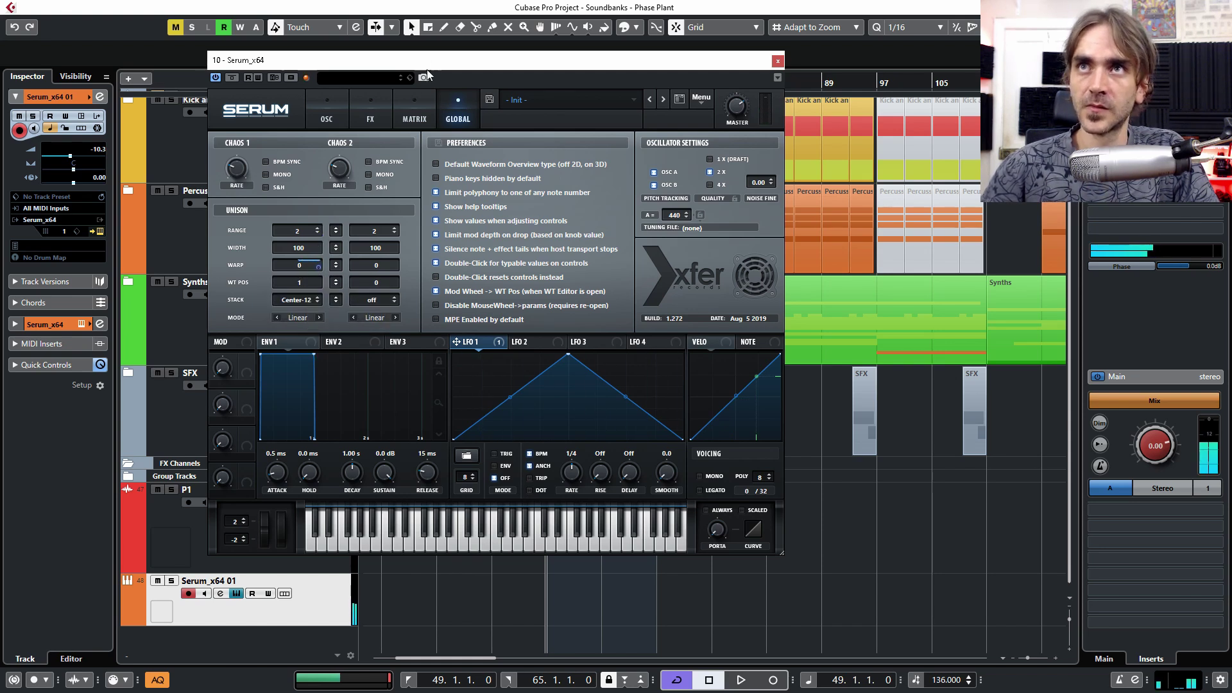
Step: Make LFO 1's modulation of A Uni Warp unidirectional and slow LFO 1's rate to one bar
left_click(406, 119)
left_click(533, 159)
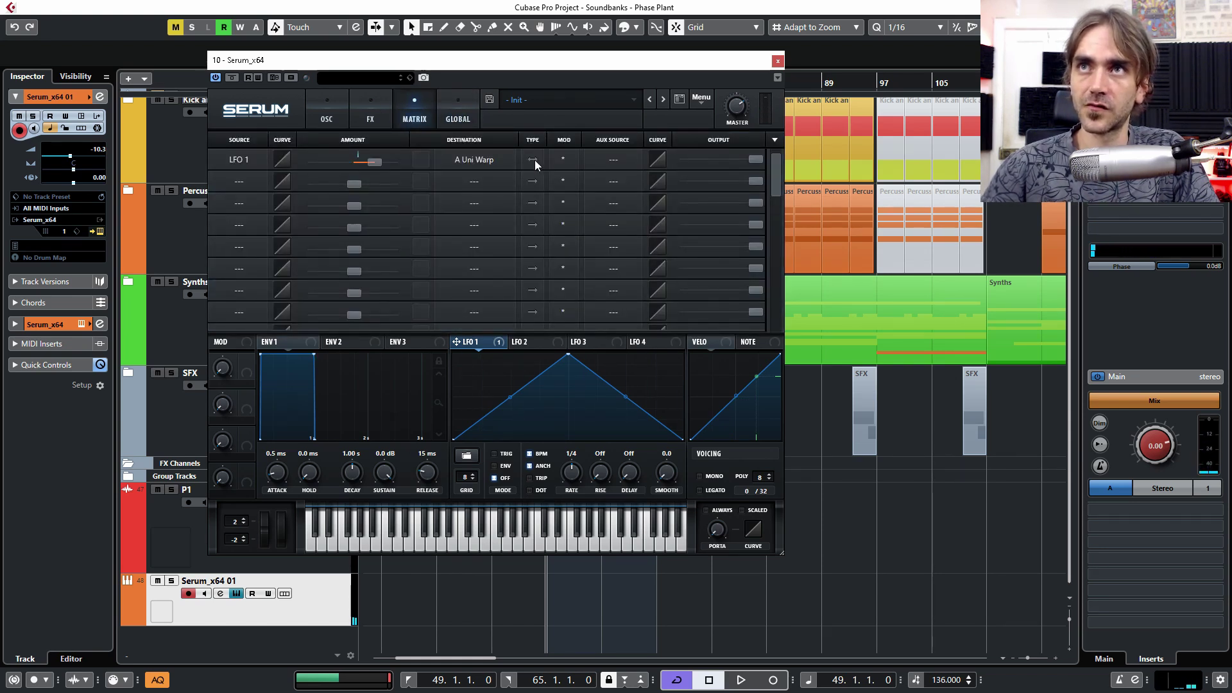
left_click_drag(575, 479, 568, 494)
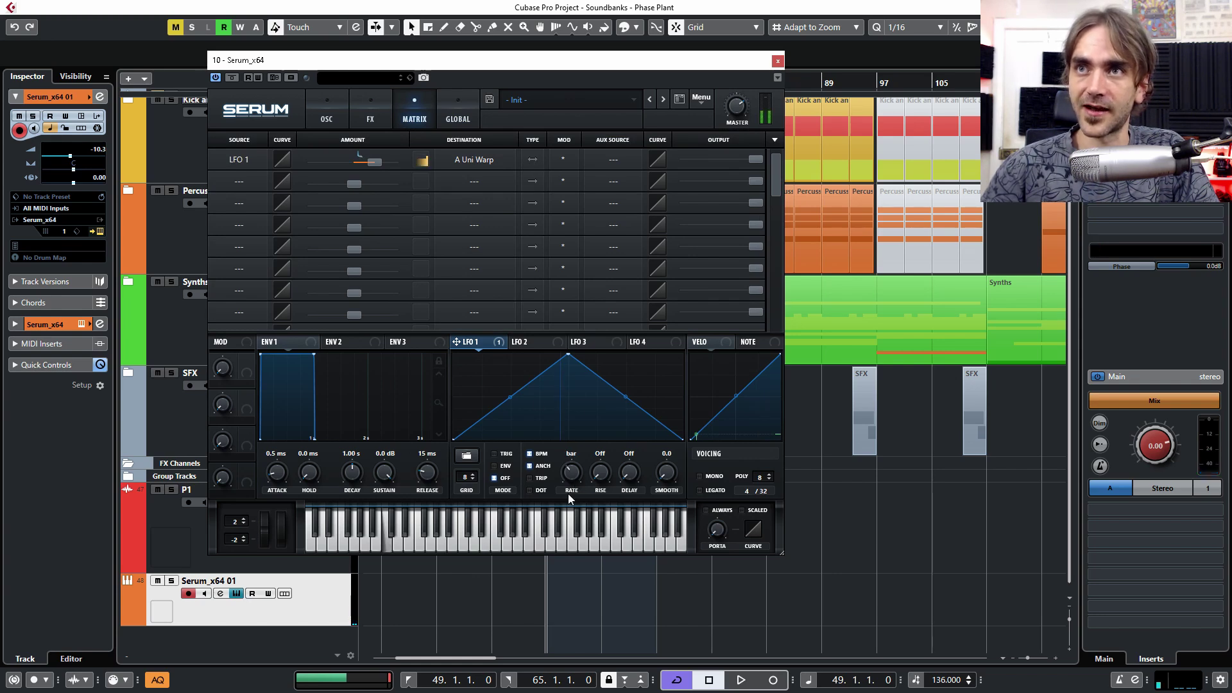
left_click(457, 119)
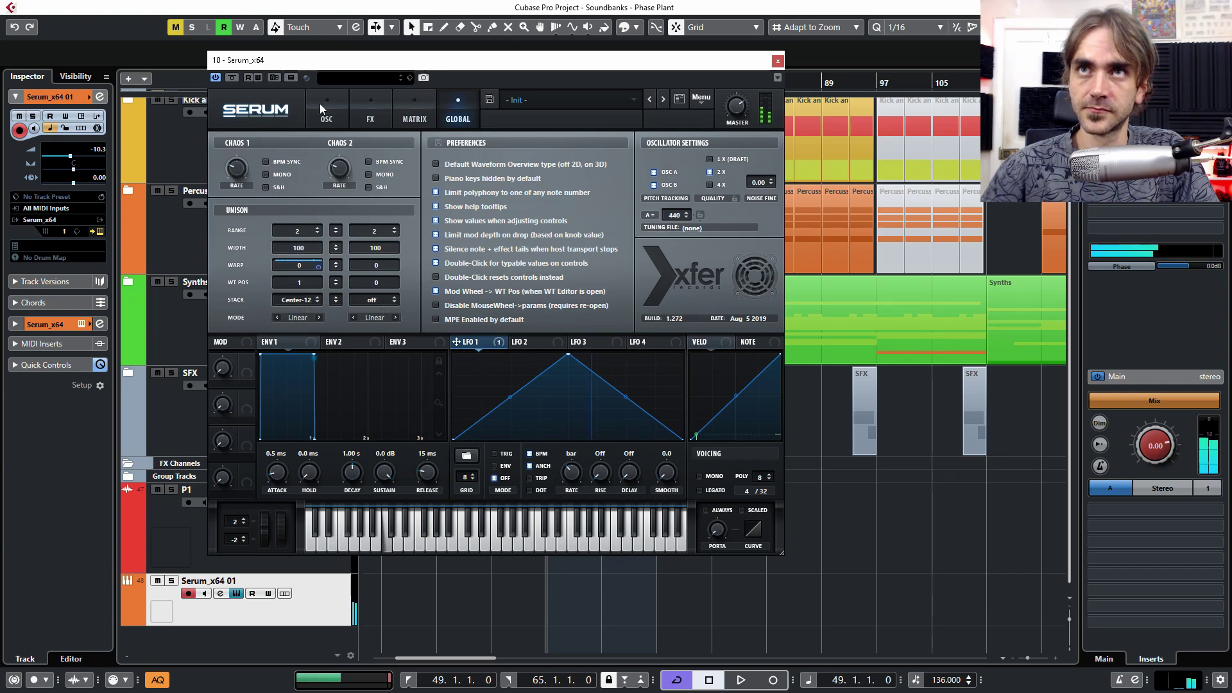
left_click(345, 103)
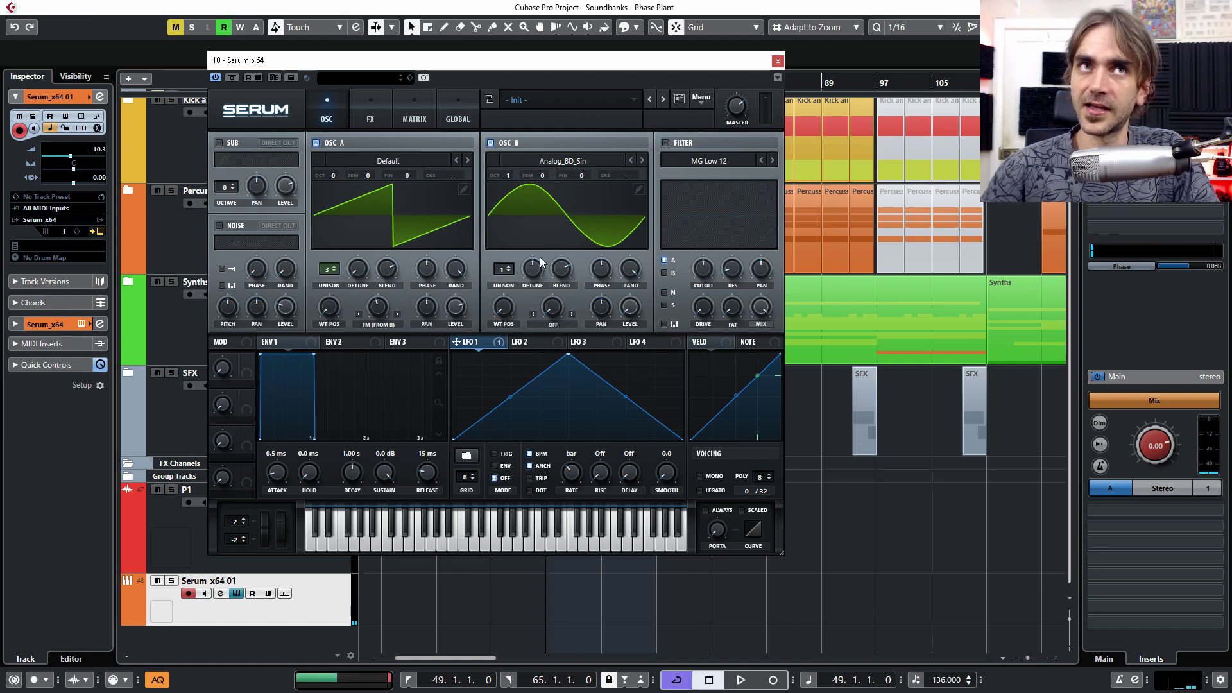
Step: Turn off oscillator A's unison stack and set oscillator B's unison wavetable position to 100
left_click(451, 119)
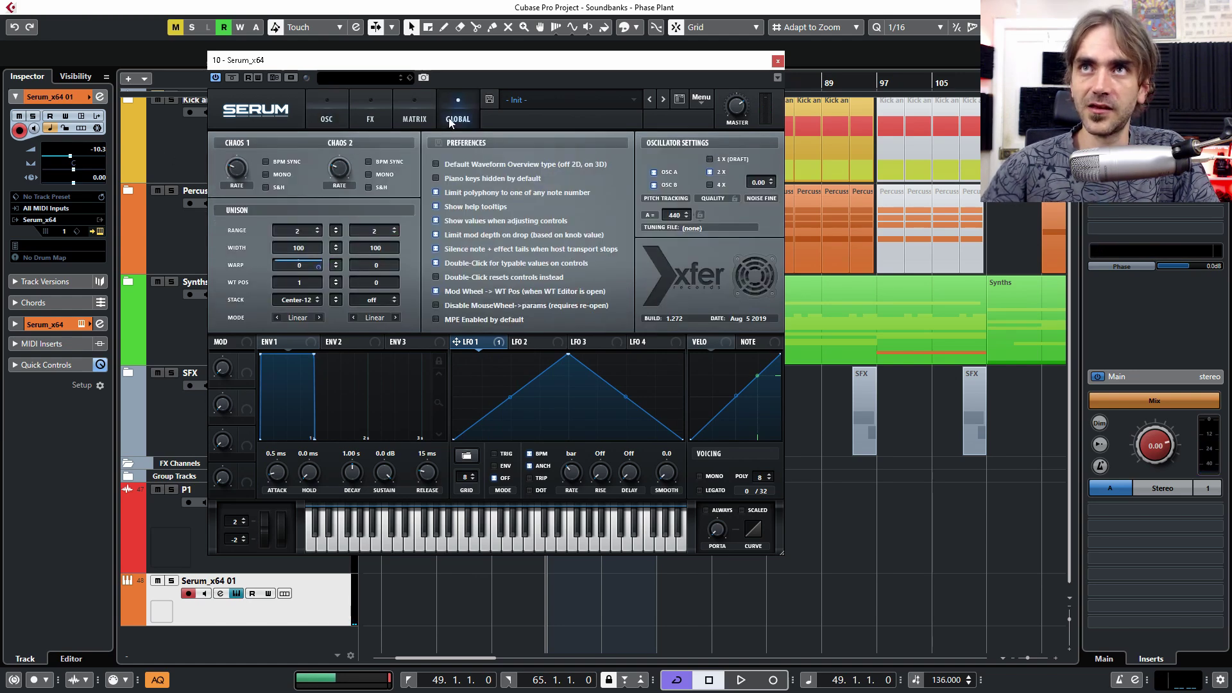
left_click(294, 299, "ctrl")
left_click_drag(374, 282, 357, 248)
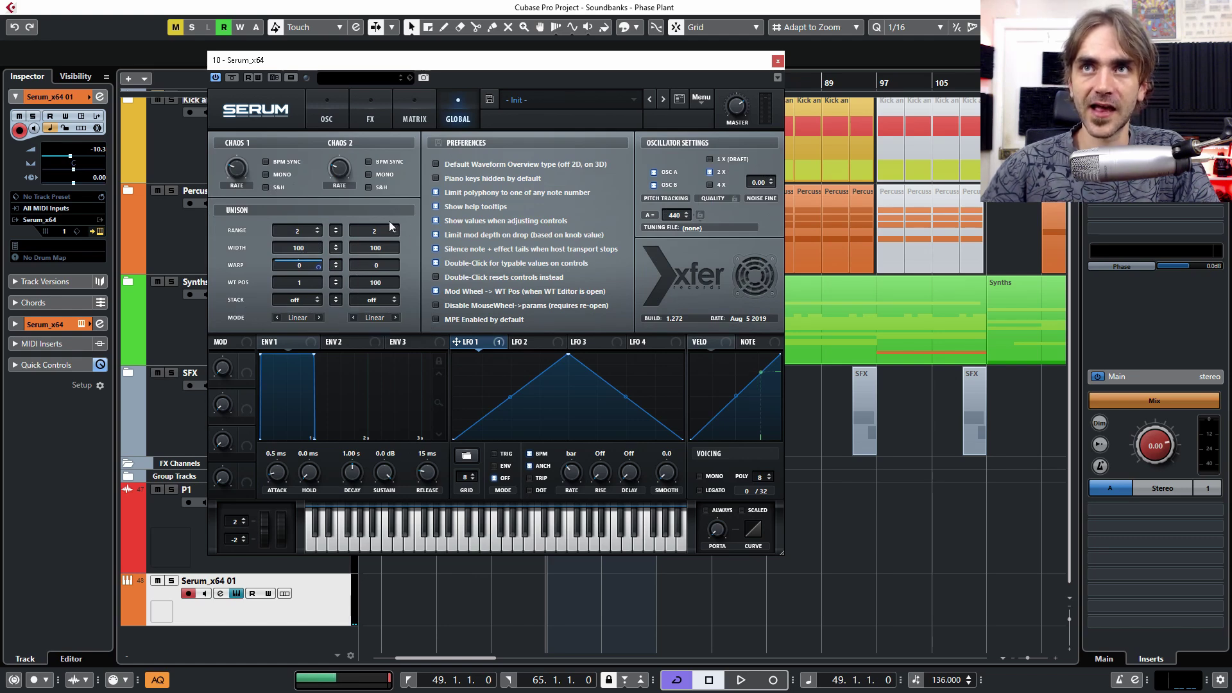
left_click(337, 122)
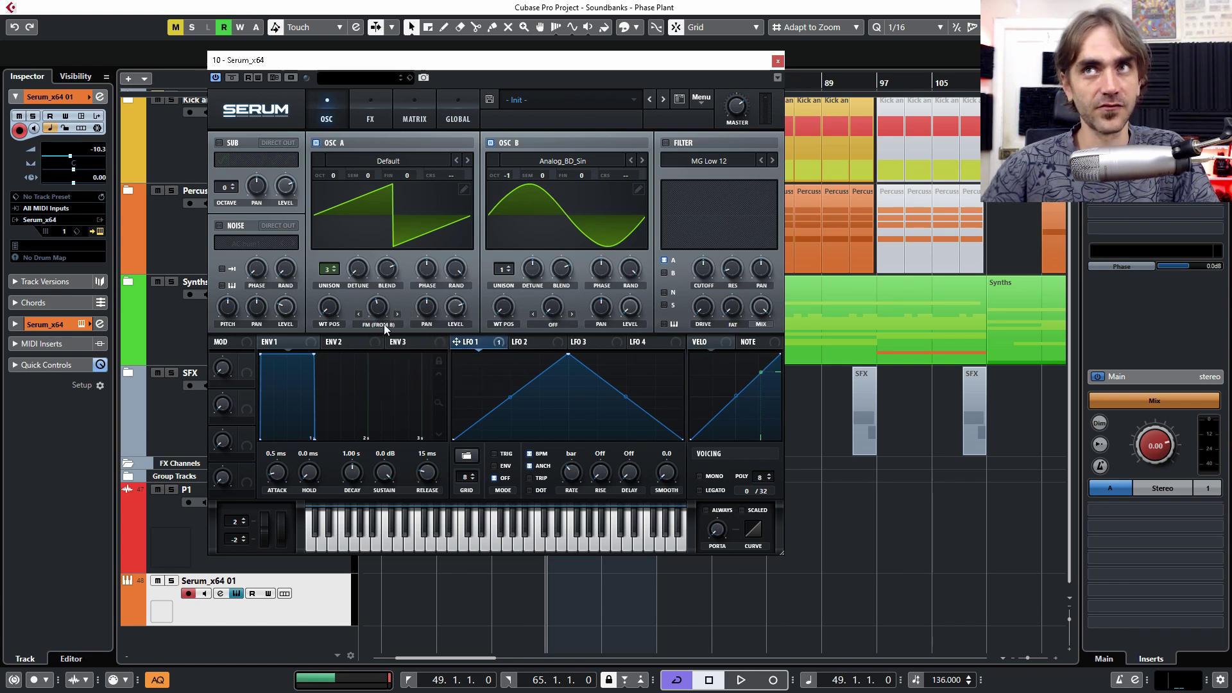
Step: Load the Spectral wavetable Grimace [SN] into oscillator B and vary its wavetable position
left_click(558, 162)
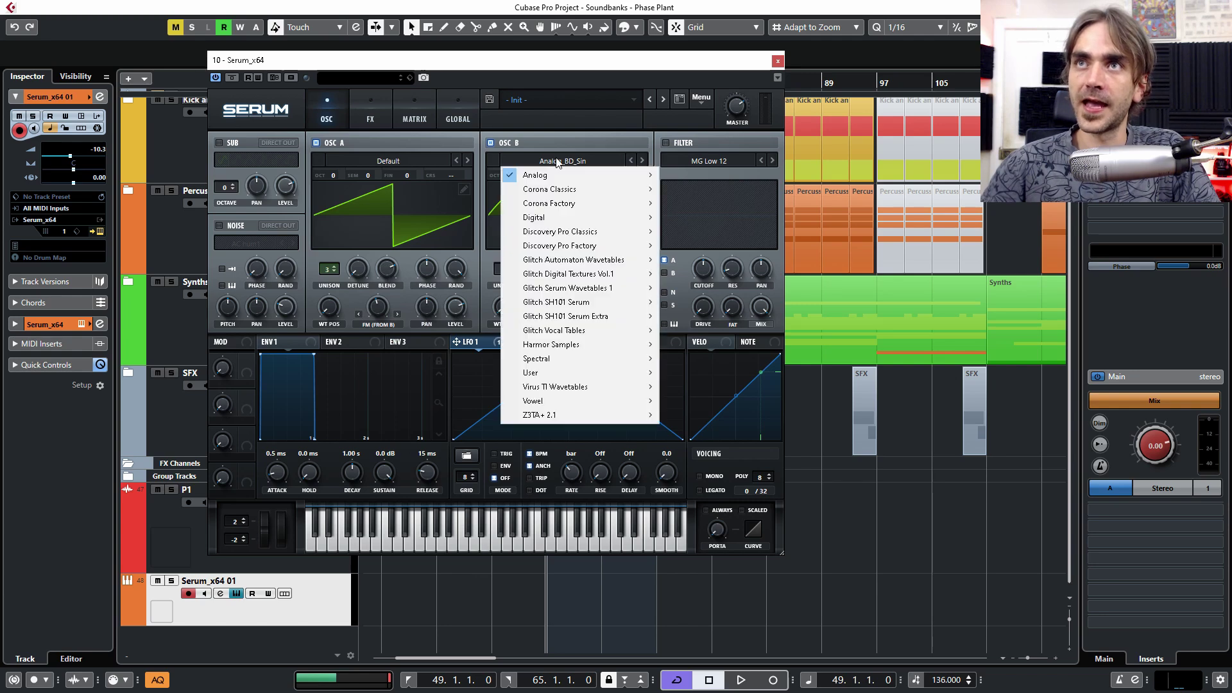
mouse_move(543, 175)
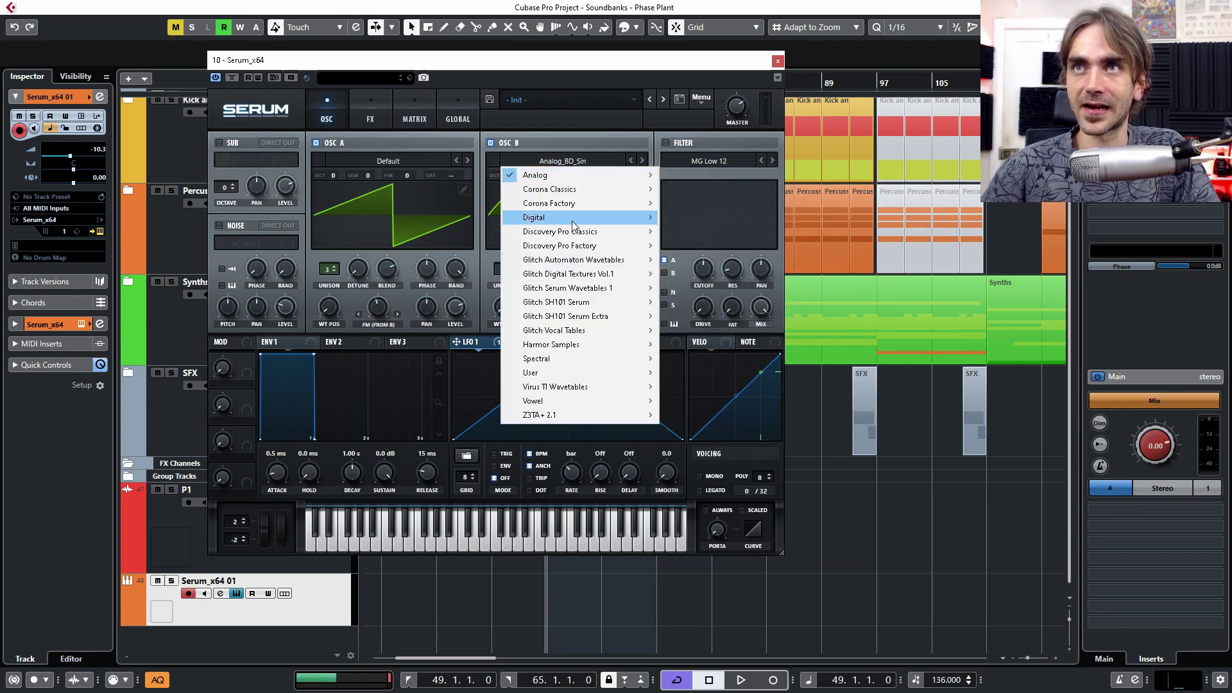
mouse_move(552, 361)
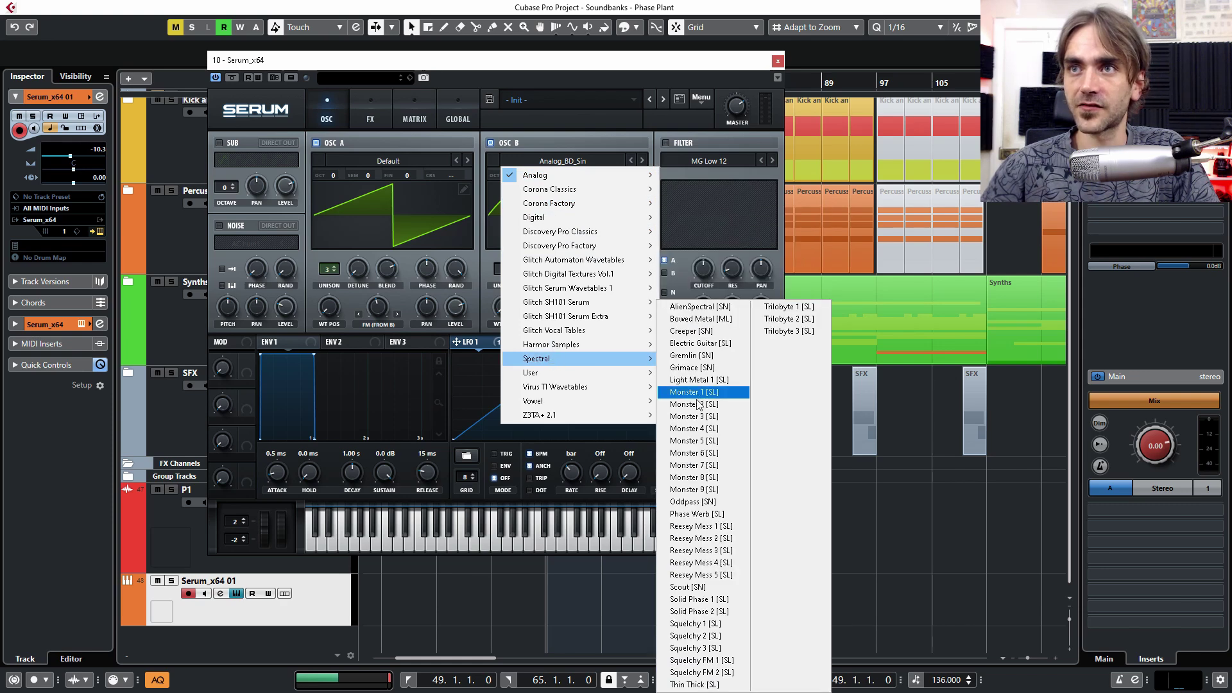
left_click(699, 368)
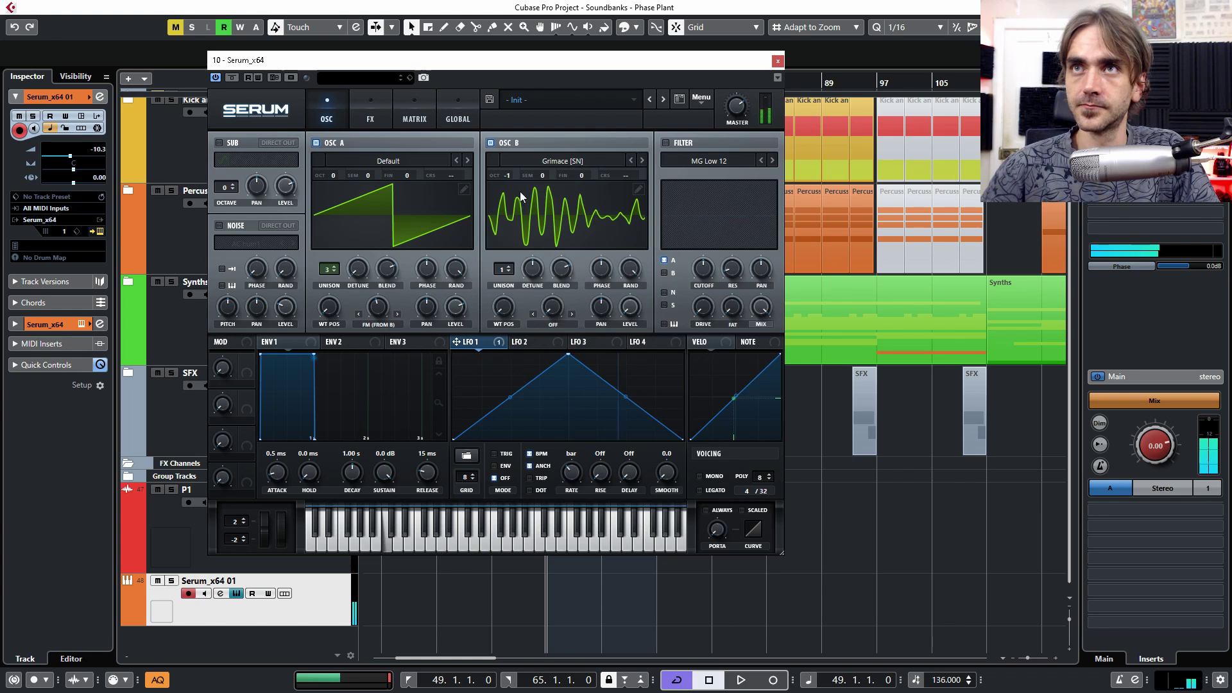
left_click_drag(504, 307, 507, 272)
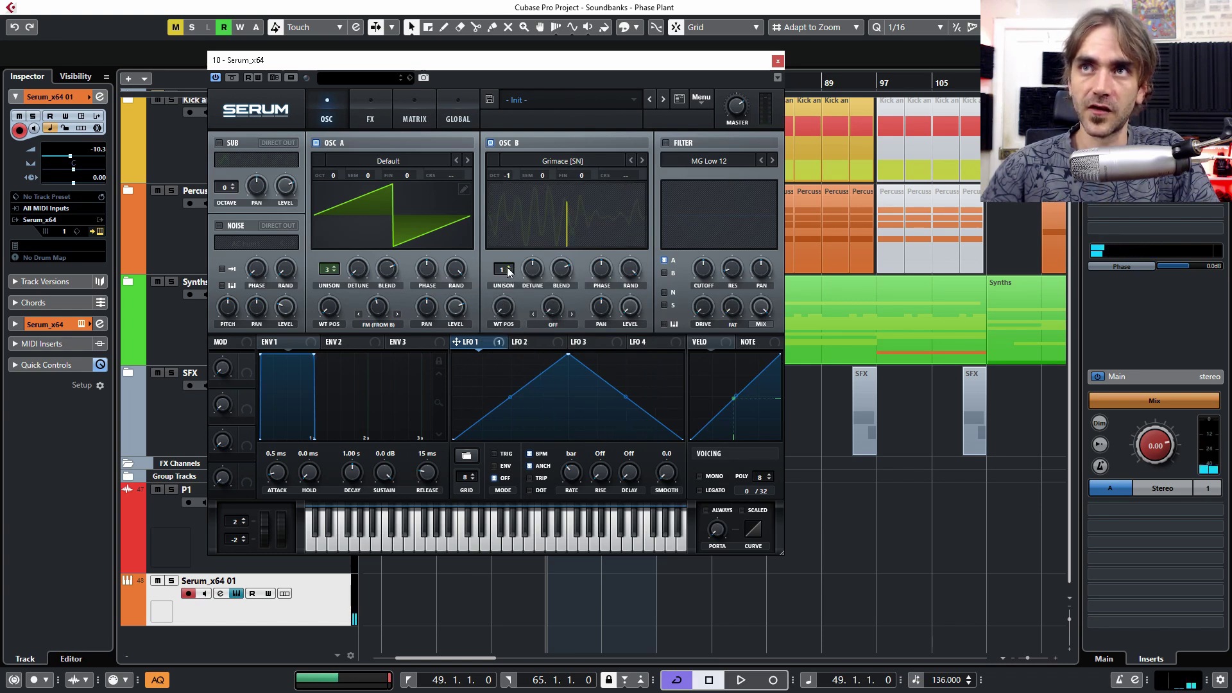
Step: Give oscillator B 2 unison voices with slight detune and try oscillator A with a single voice
left_click(509, 269)
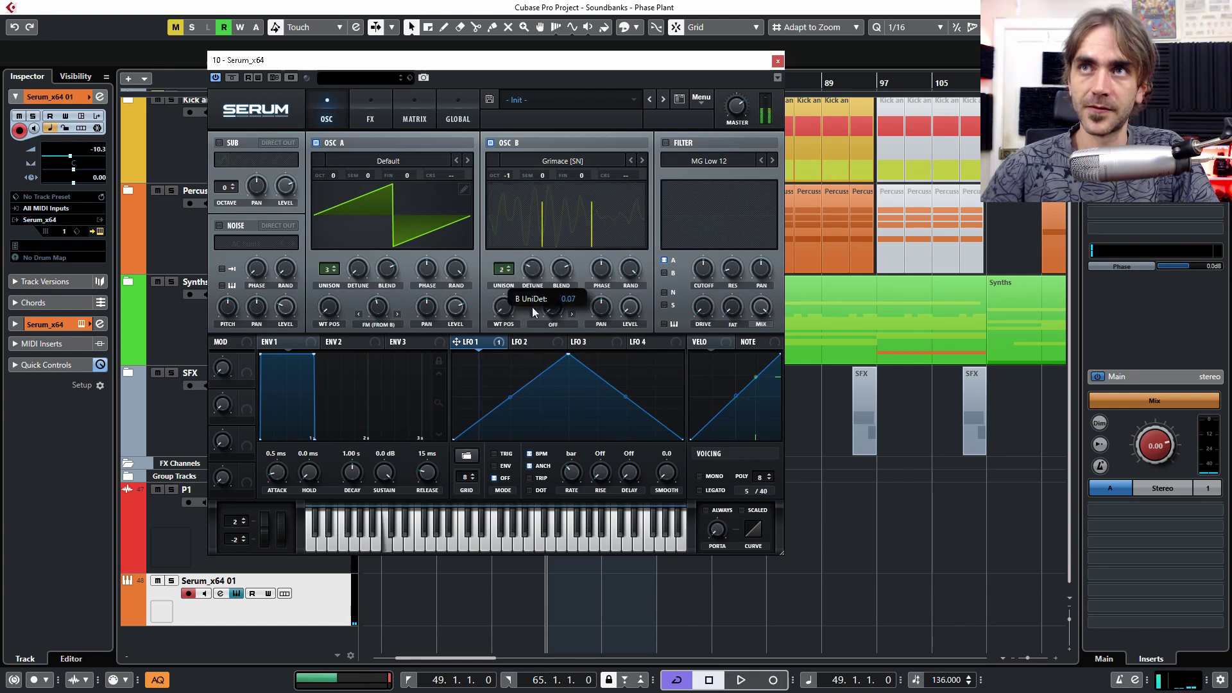
left_click(328, 272)
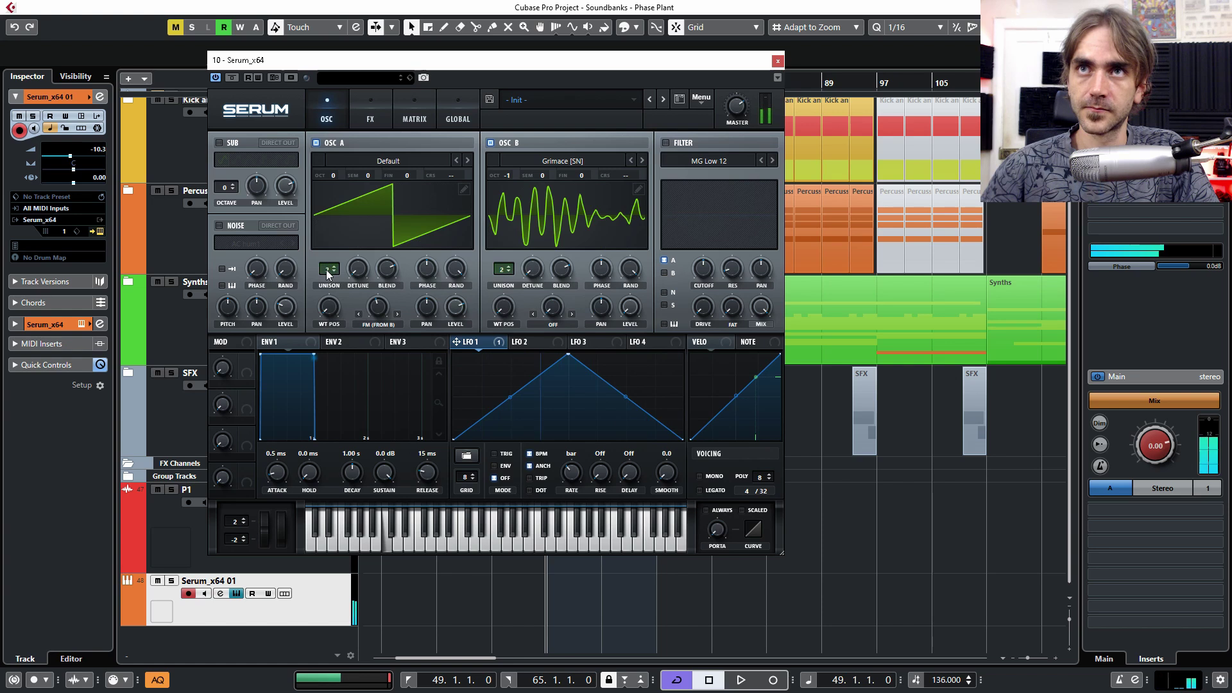
left_click(330, 271)
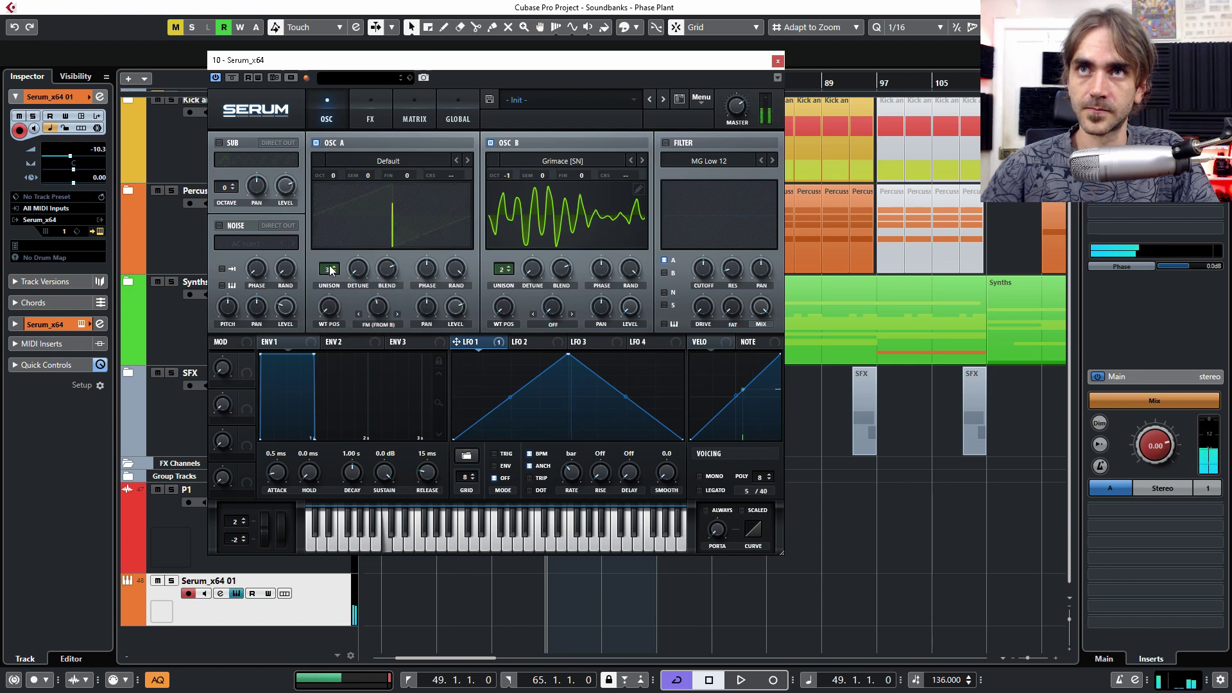
Step: Set oscillator B to 3 unison voices at octave -2 and sweep oscillator A's FM warp amount
left_click(504, 266)
left_click_drag(534, 268, 505, 218)
mouse_move(378, 306)
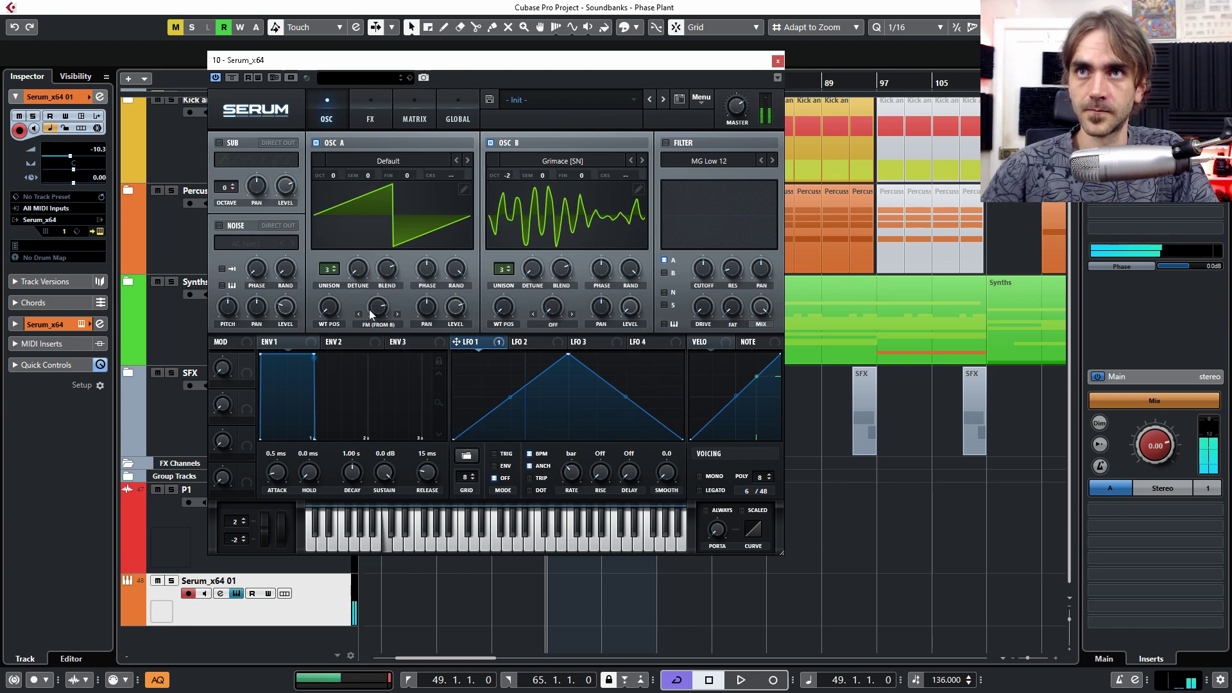
left_click_drag(380, 308, 376, 332)
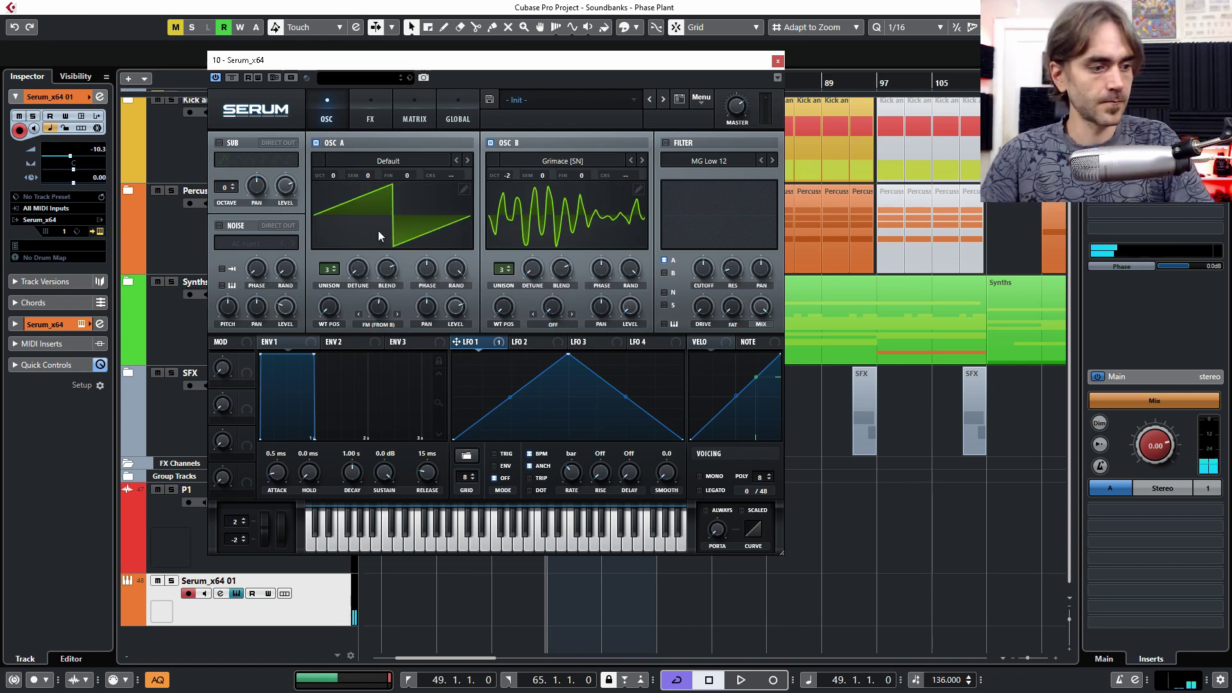
Step: Load the Basic Mini wavetable into oscillator B and raise oscillator A's octave to +1
left_click(563, 161)
left_click(671, 231)
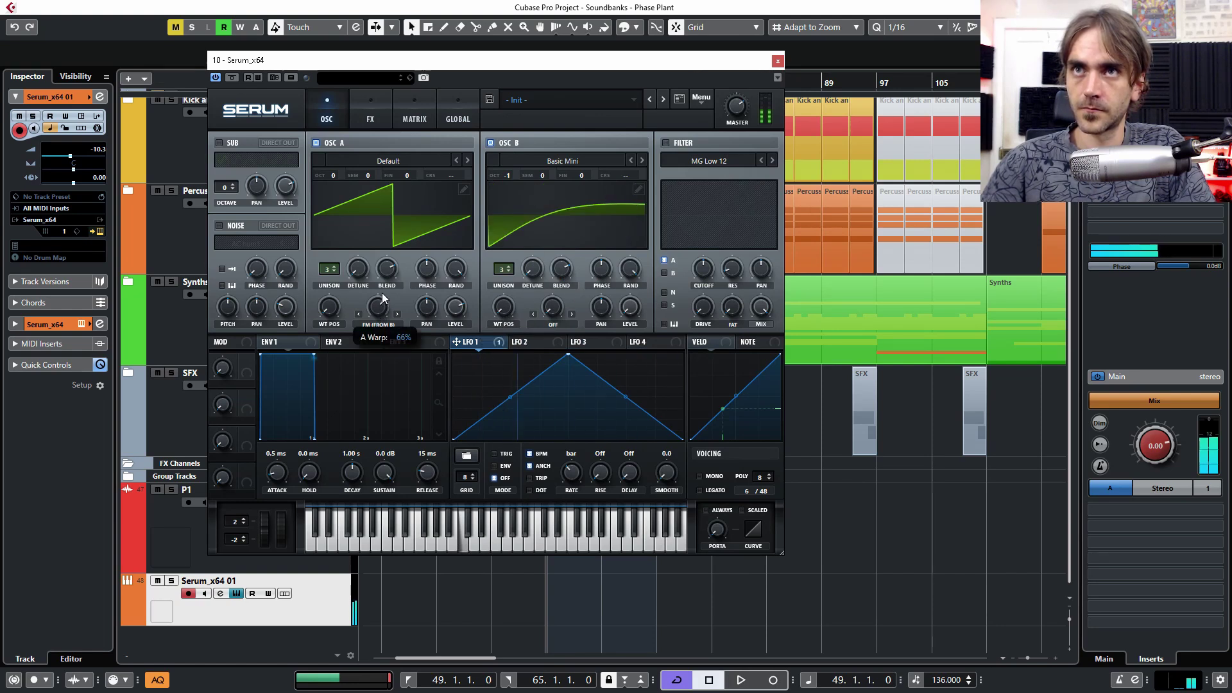
left_click_drag(335, 174, 340, 167)
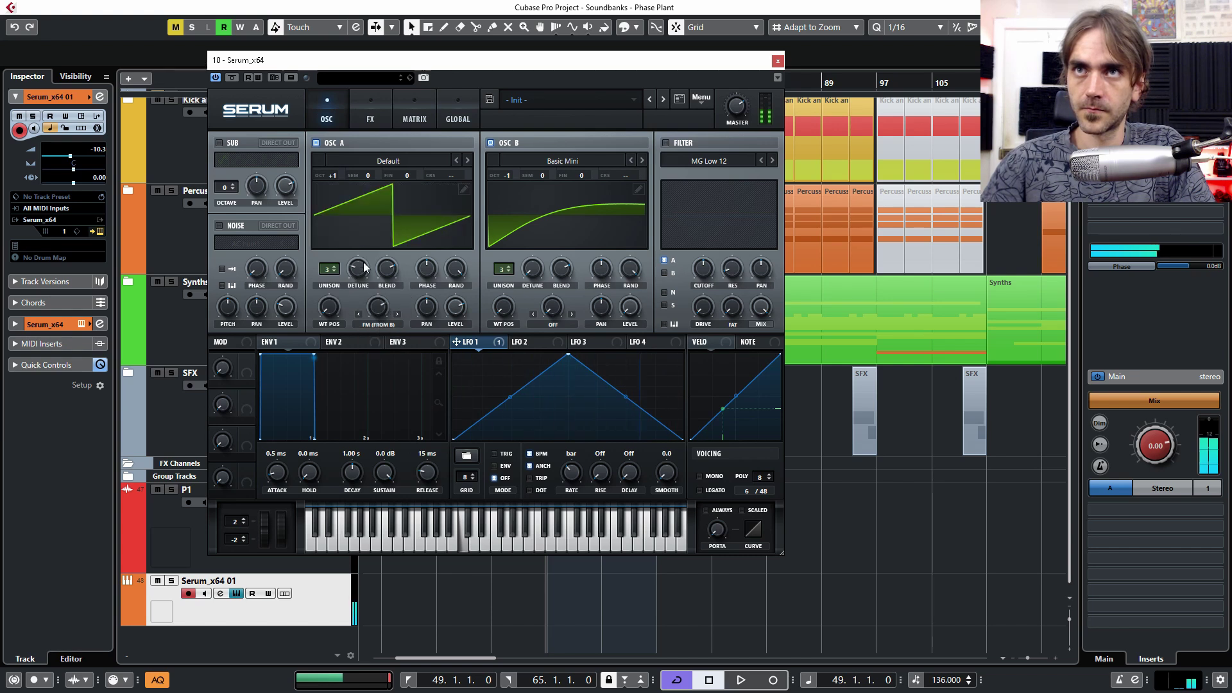
Step: Vary the unison detune of both oscillators
left_click_drag(530, 271, 568, 166)
left_click_drag(358, 270, 411, 168)
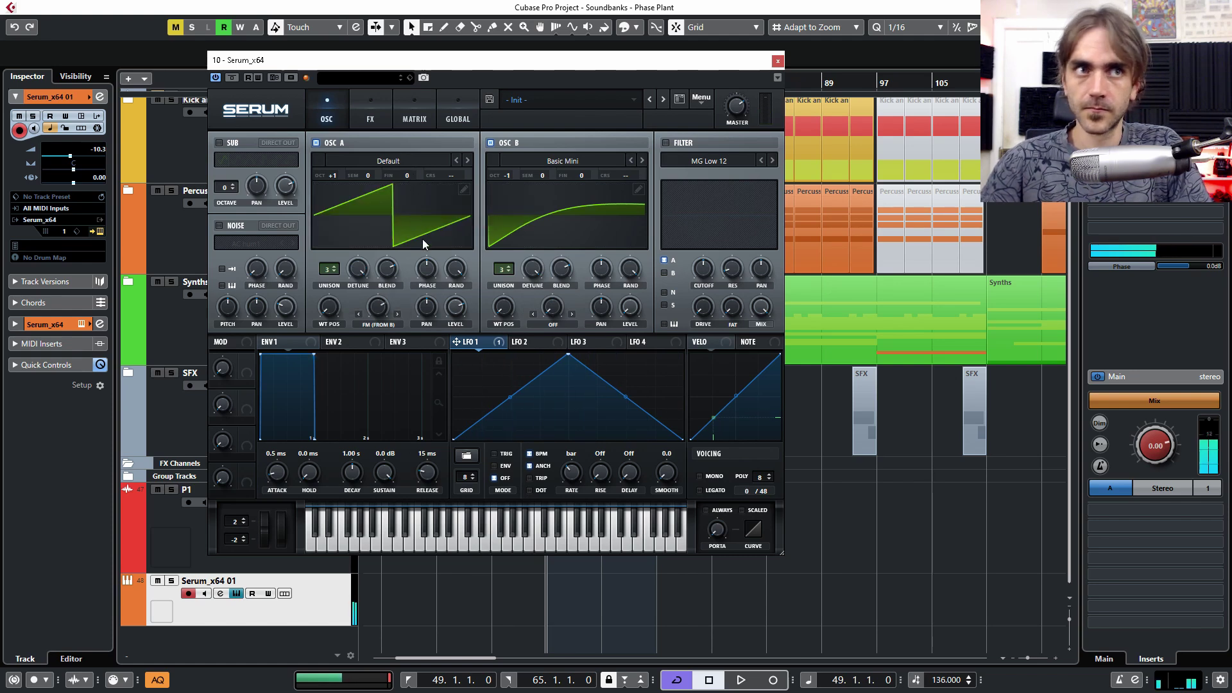
Step: Undo all the patch changes back to the initial patch, with single-voice oscillator A and oscillator B off
key("ctrl+z")
key("ctrl+z")
key("ctrl+z")
key("ctrl+z")
key("ctrl+z")
key("ctrl+z")
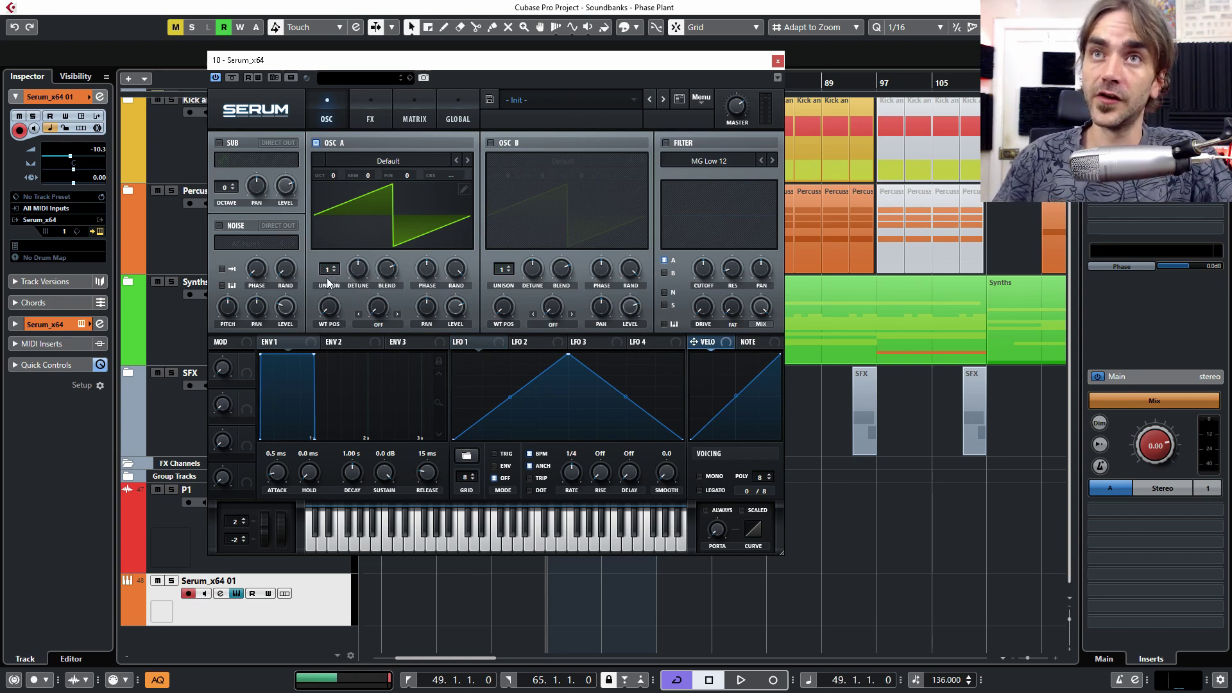
Step: Set oscillator A to 16 unison voices and enable the filter with Env 2 modulating its cutoff
left_click_drag(324, 267, 325, 218)
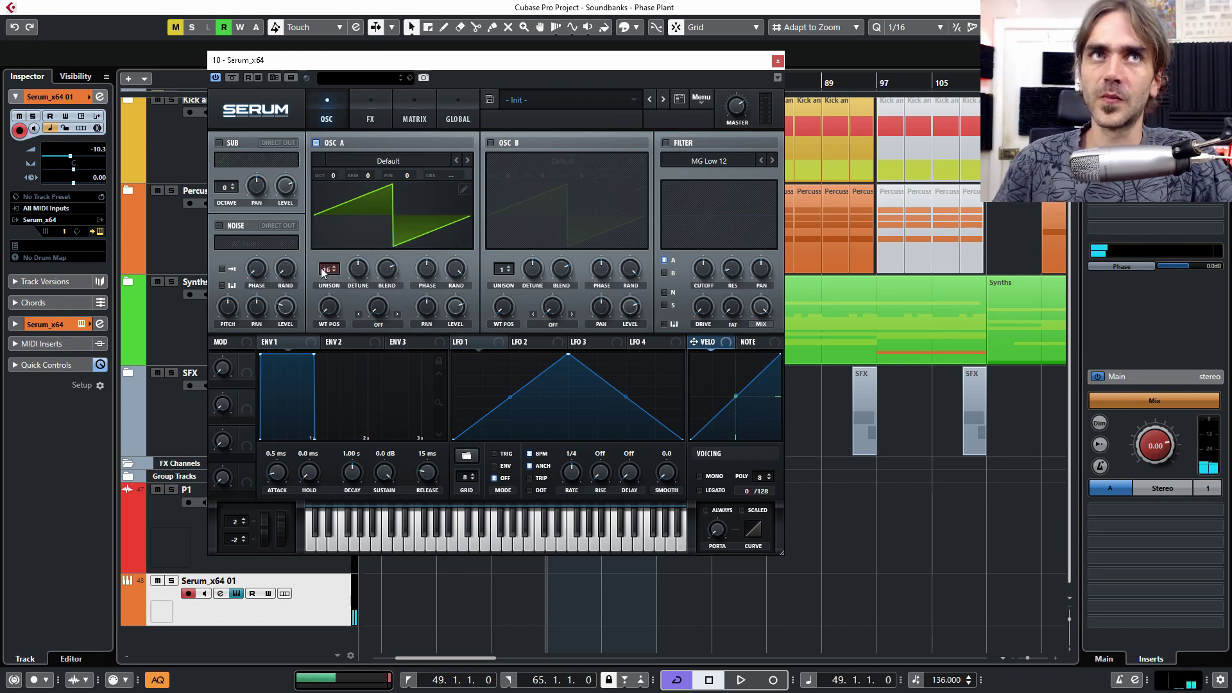
left_click(665, 143)
left_click_drag(341, 347, 703, 269)
Step: Set Env 2's sustain to 0% and its decay to 1.18 s, and readjust oscillator A's unison detune
left_click_drag(352, 473, 363, 664)
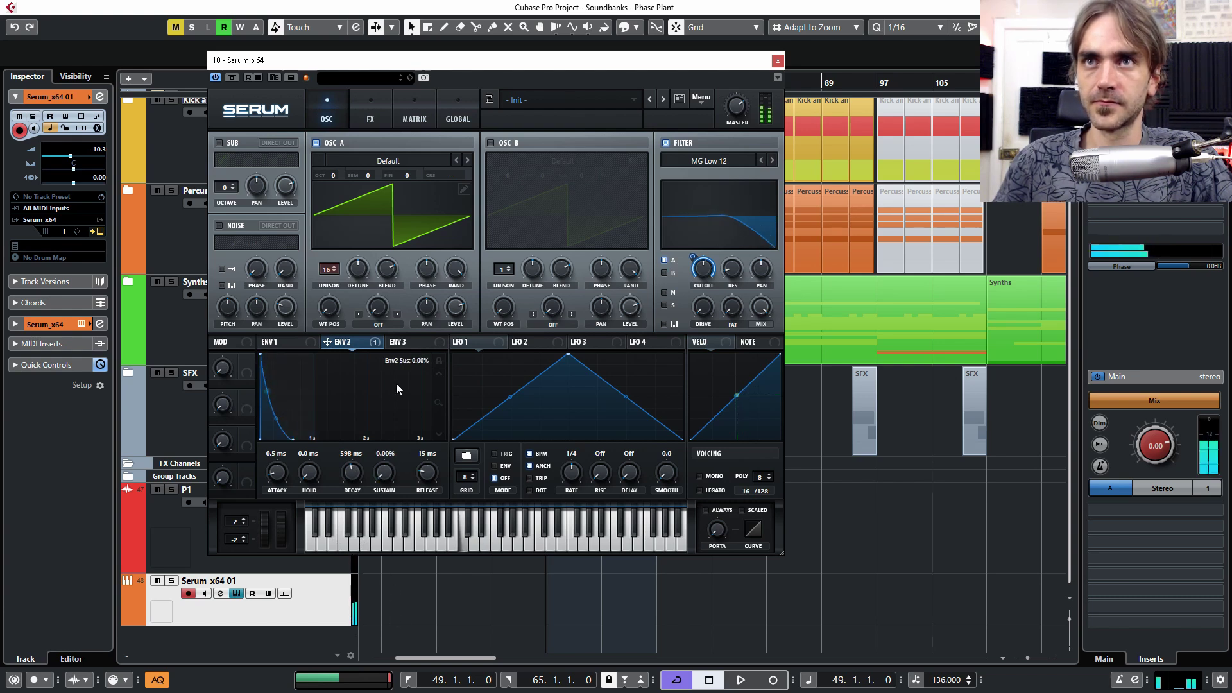
left_click_drag(360, 472, 360, 479)
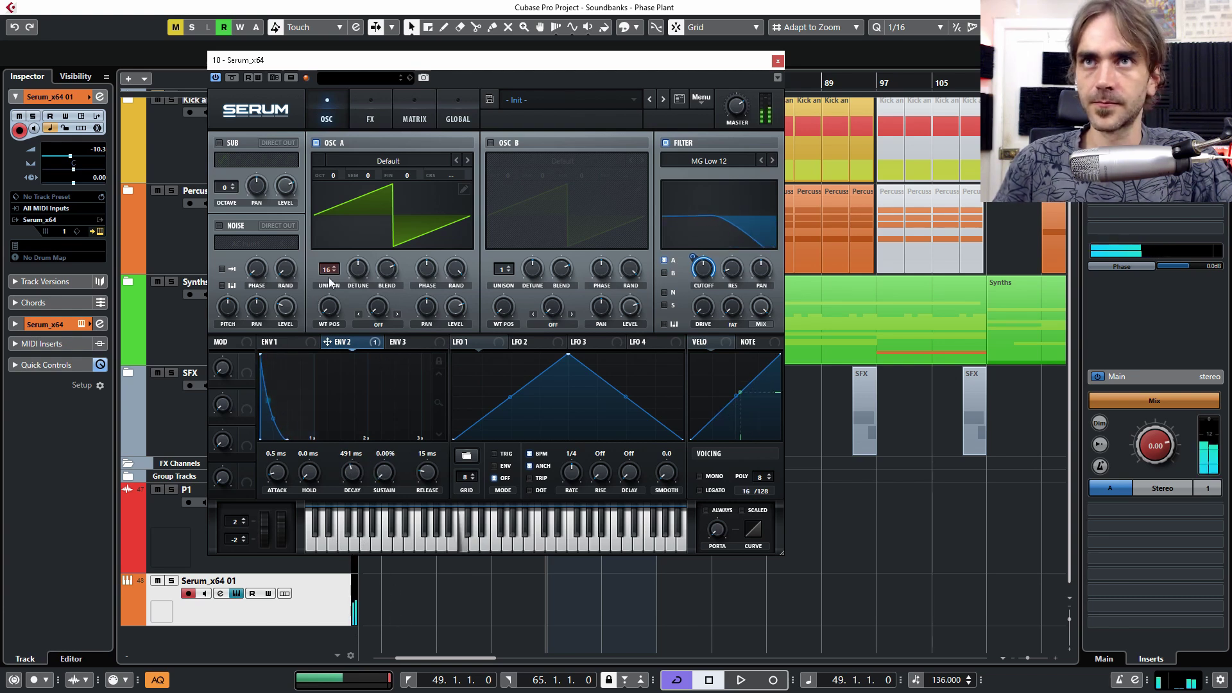
left_click_drag(358, 268, 363, 266)
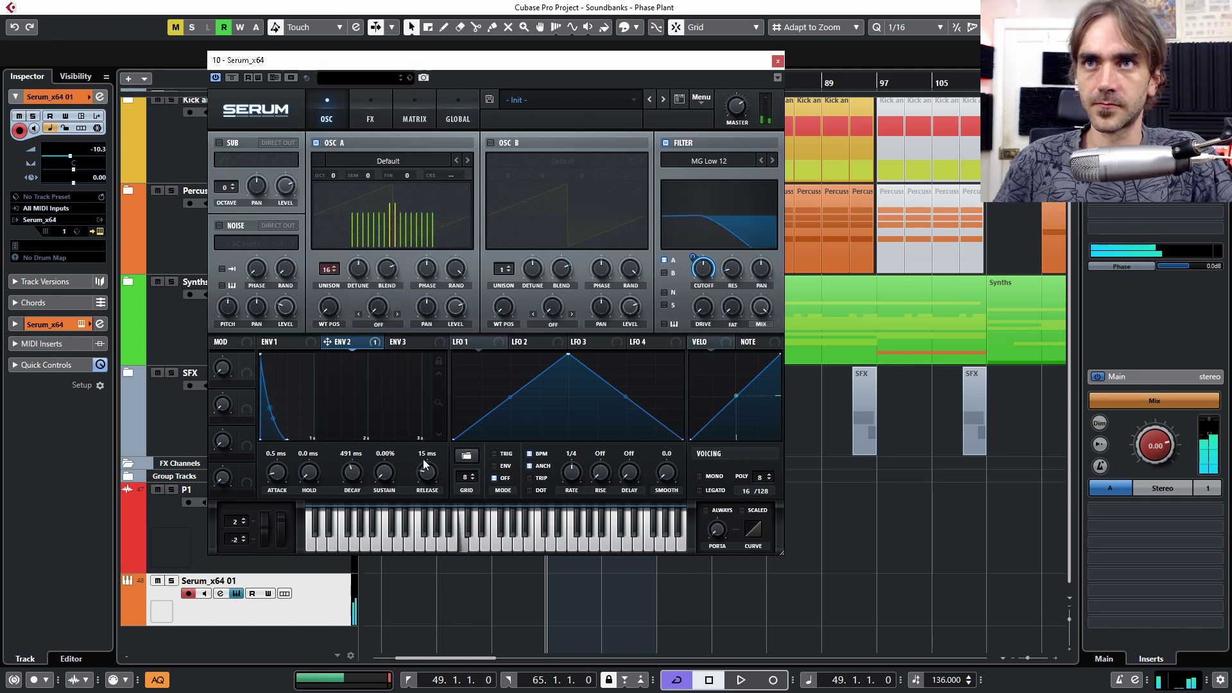
left_click_drag(352, 475, 345, 463)
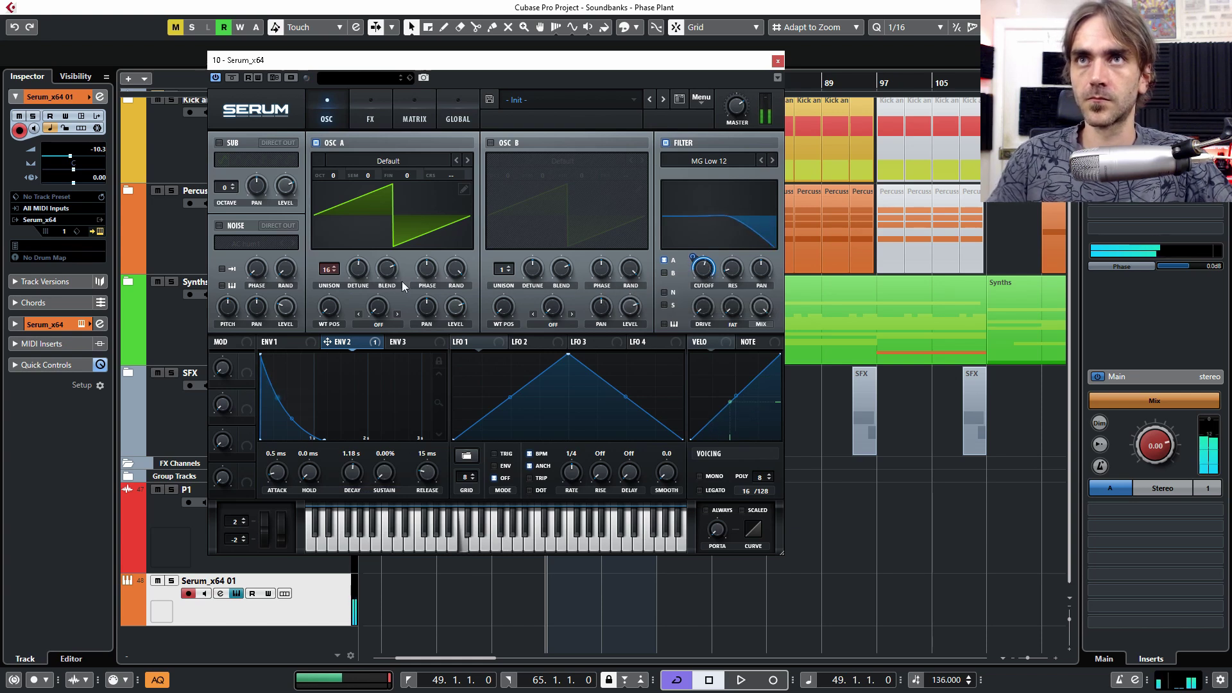
mouse_move(362, 271)
left_mouse_down()
mouse_move(354, 287)
mouse_move(367, 243)
mouse_move(360, 280)
left_mouse_up()
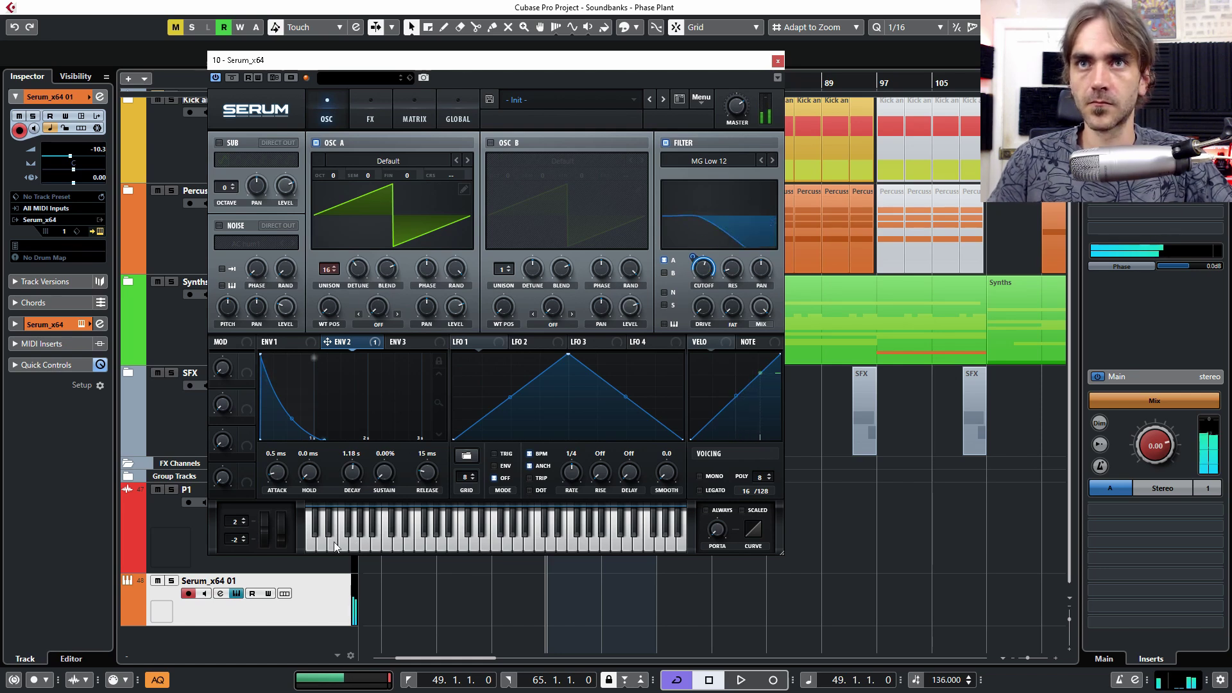
Step: Switch the voicing to mono with legato and raise the portamento time
left_click(701, 490)
left_click_drag(721, 537, 721, 504)
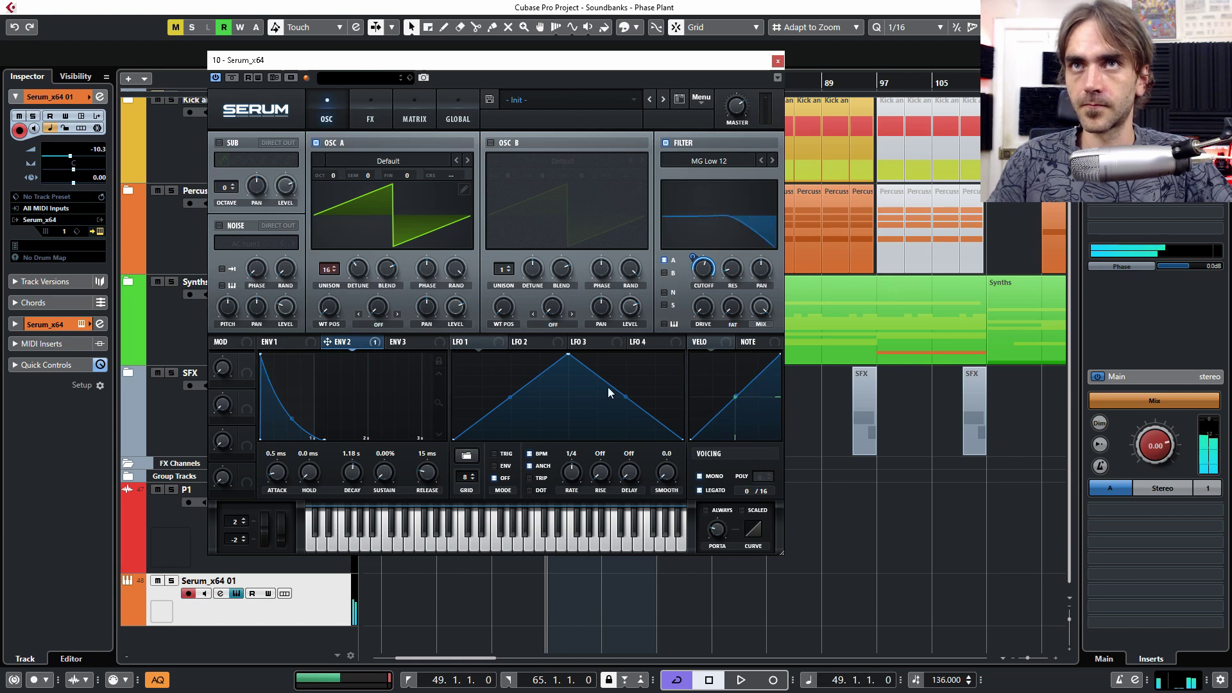
Step: Enable the reverb and compressor effects, and move the reverb ahead of the compressor in the effects chain
left_click(383, 124)
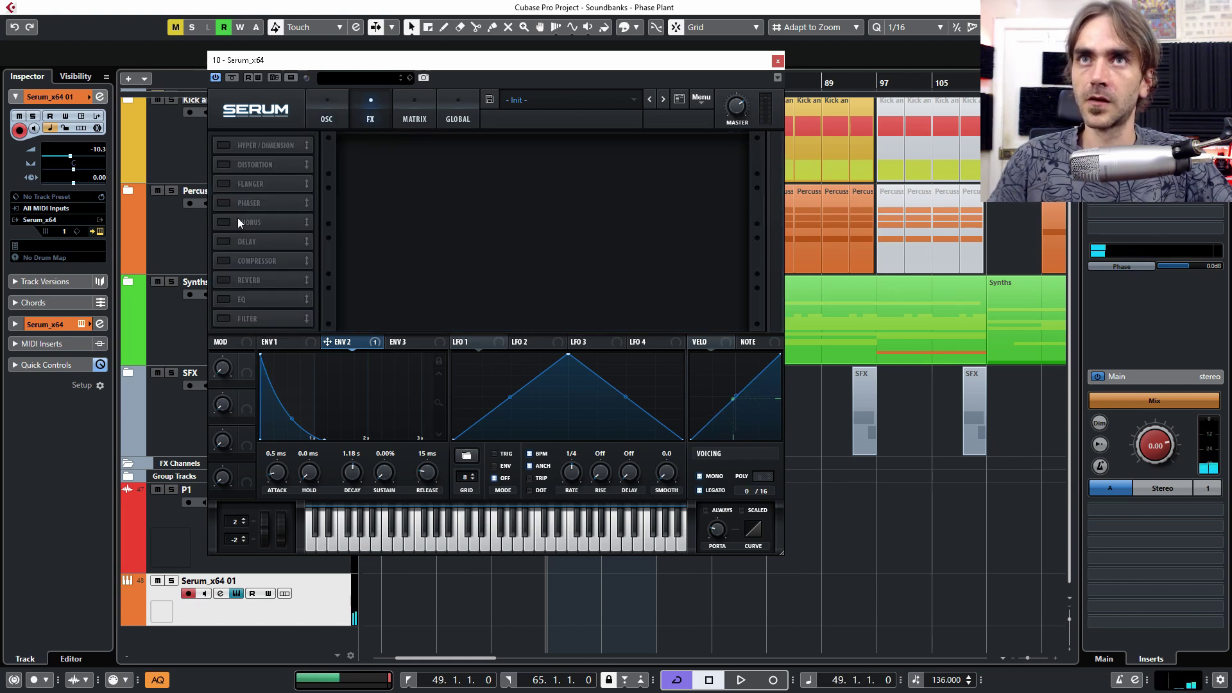
left_click(219, 278)
left_click(222, 260)
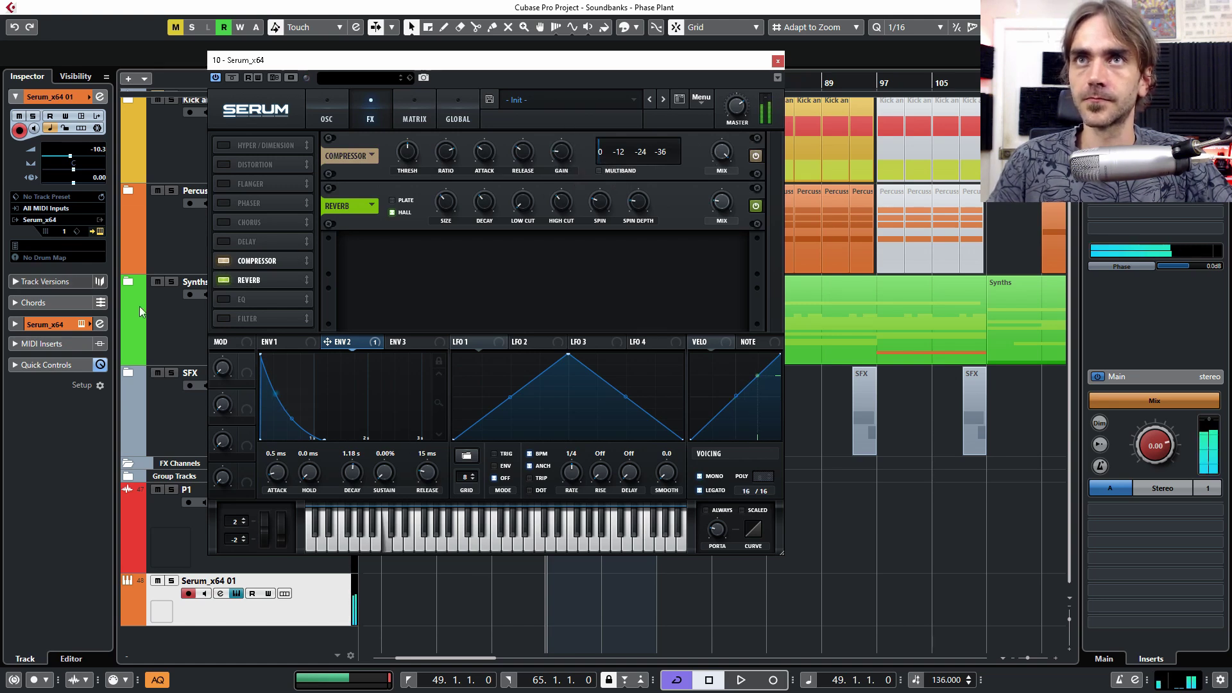
left_click_drag(251, 279, 253, 260)
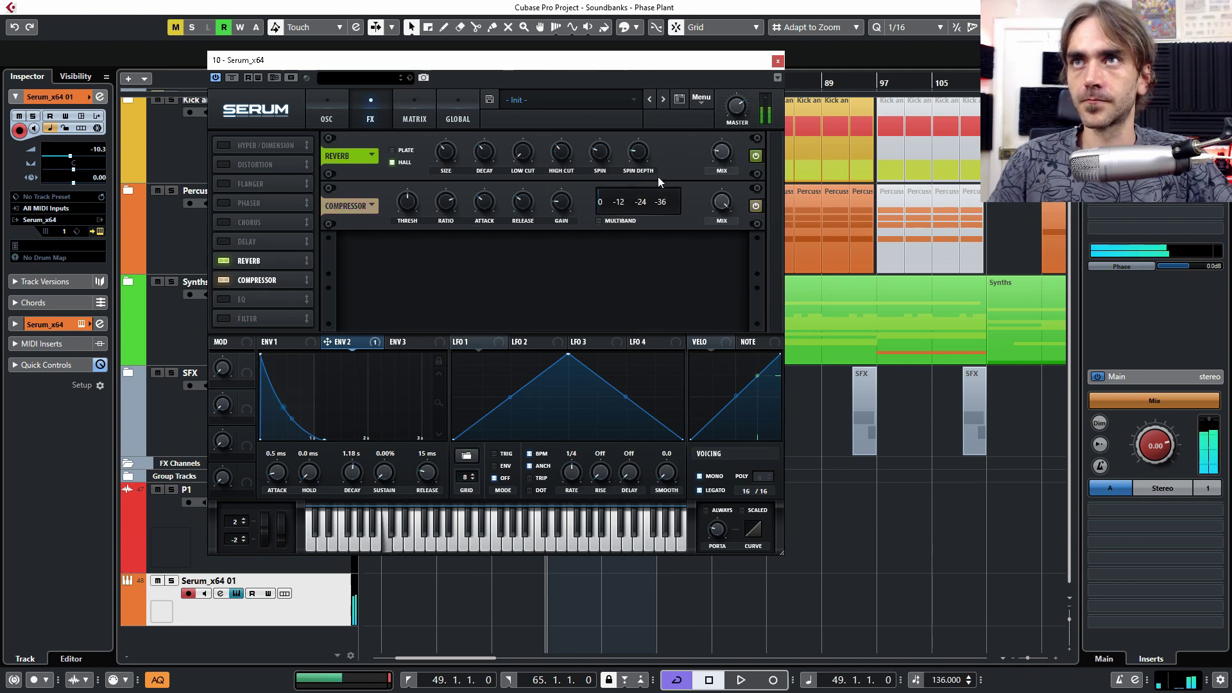
Step: Switch the reverb to Plate and adjust its low cut and wet mix
left_click(392, 150)
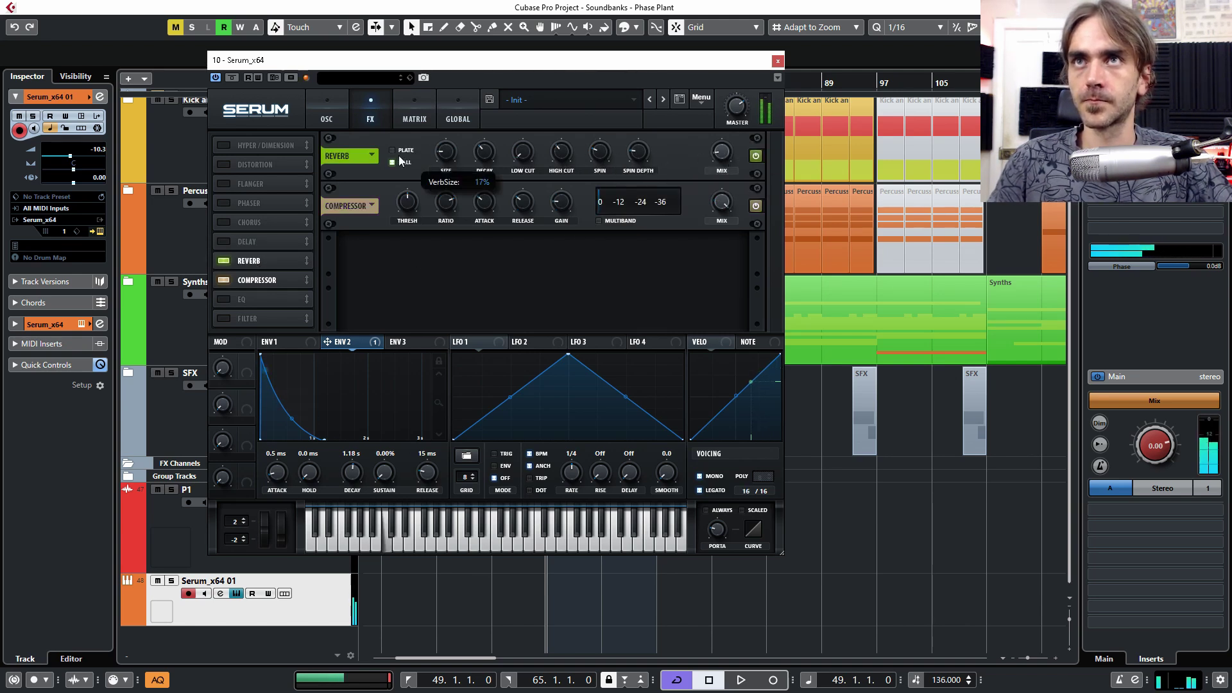
left_click_drag(513, 157, 532, 115)
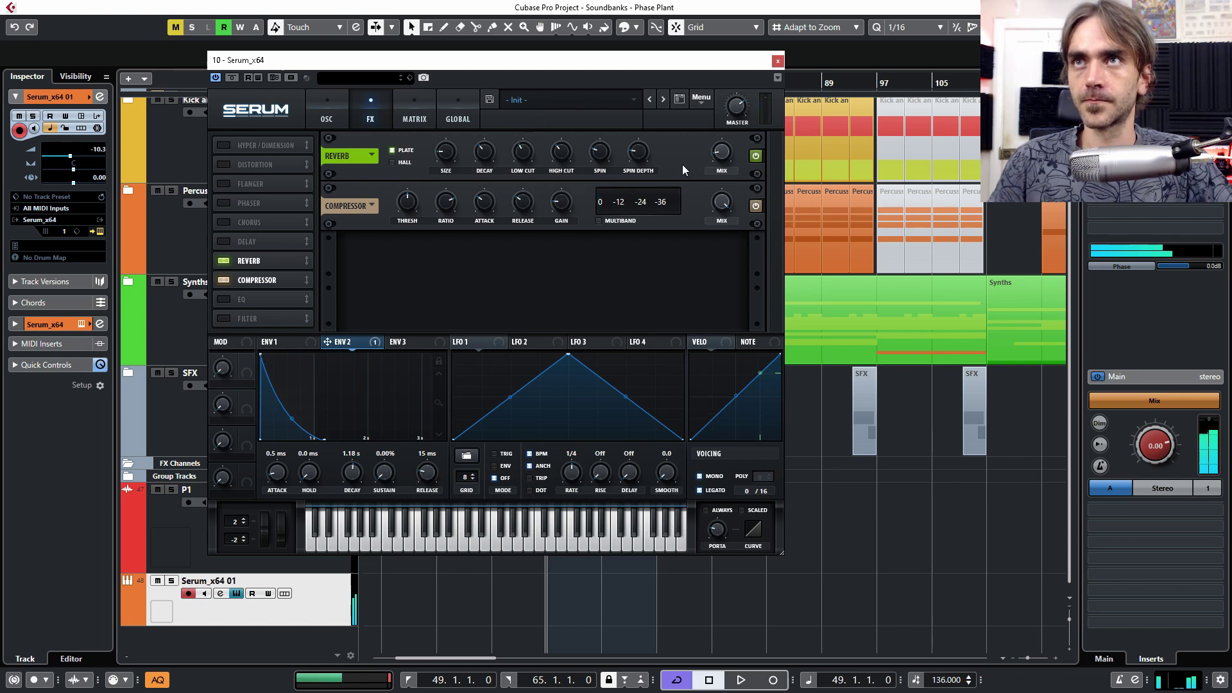
mouse_move(718, 157)
left_mouse_down()
mouse_move(734, 136)
mouse_move(708, 166)
left_mouse_up()
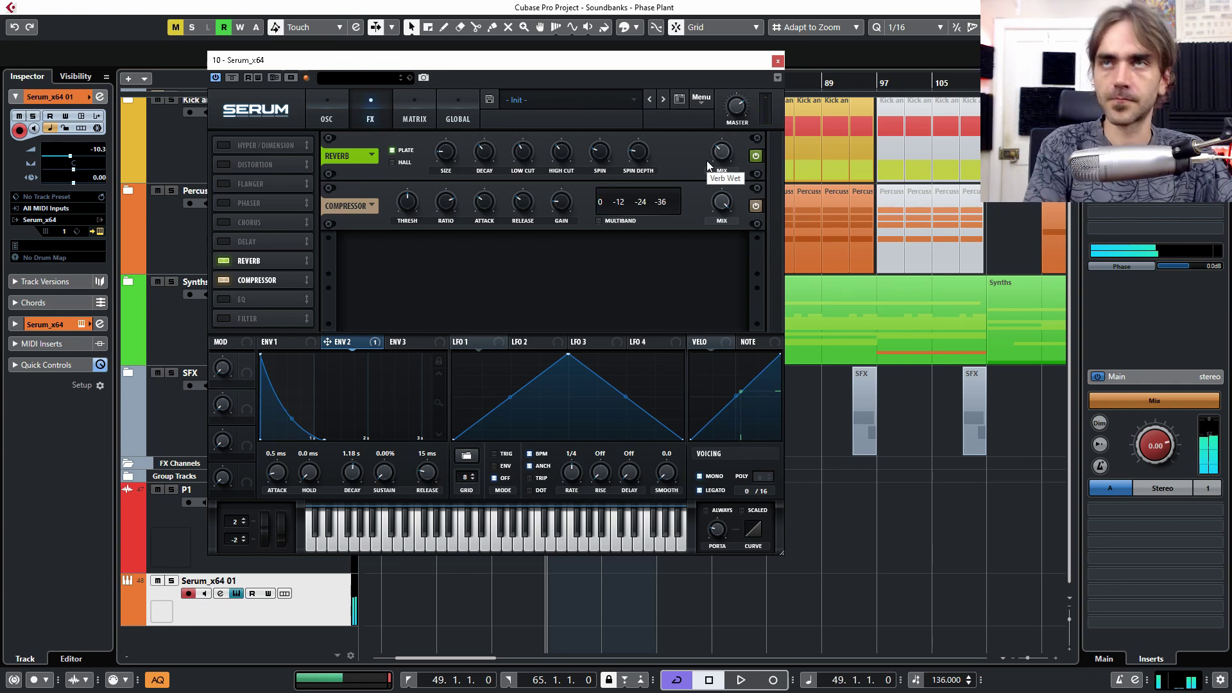
Step: Set oscillator A's octave to -1 and review the effects chain
left_click(328, 111)
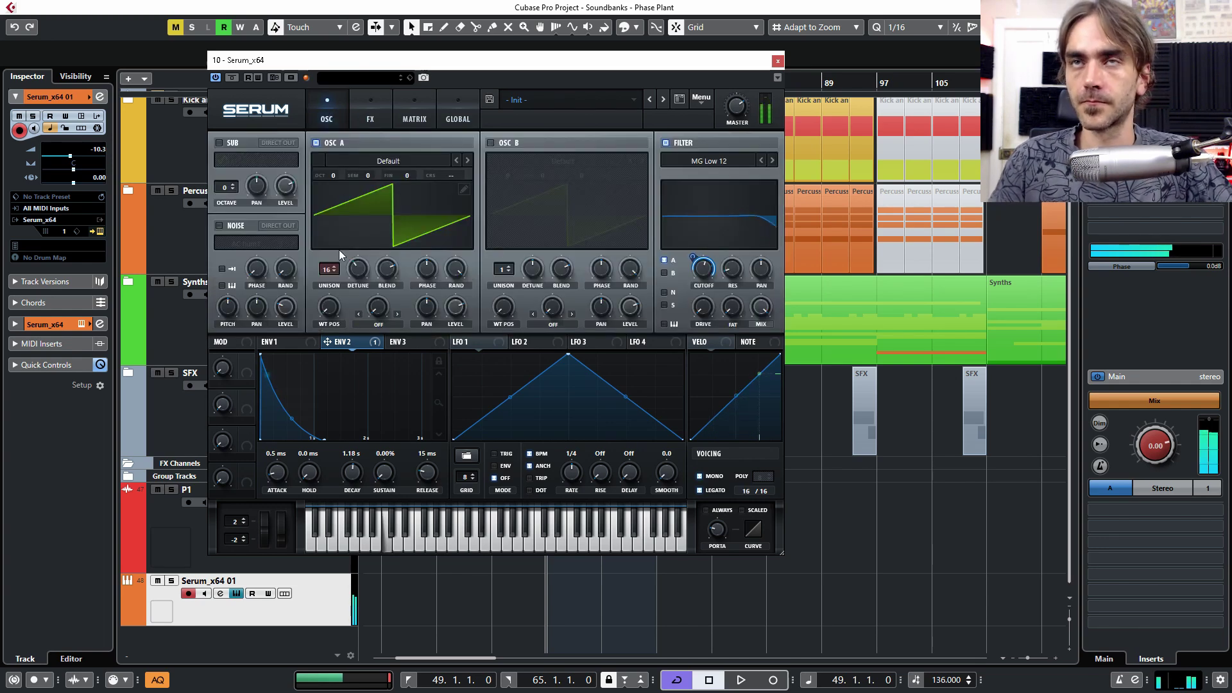
left_click_drag(333, 176, 326, 199)
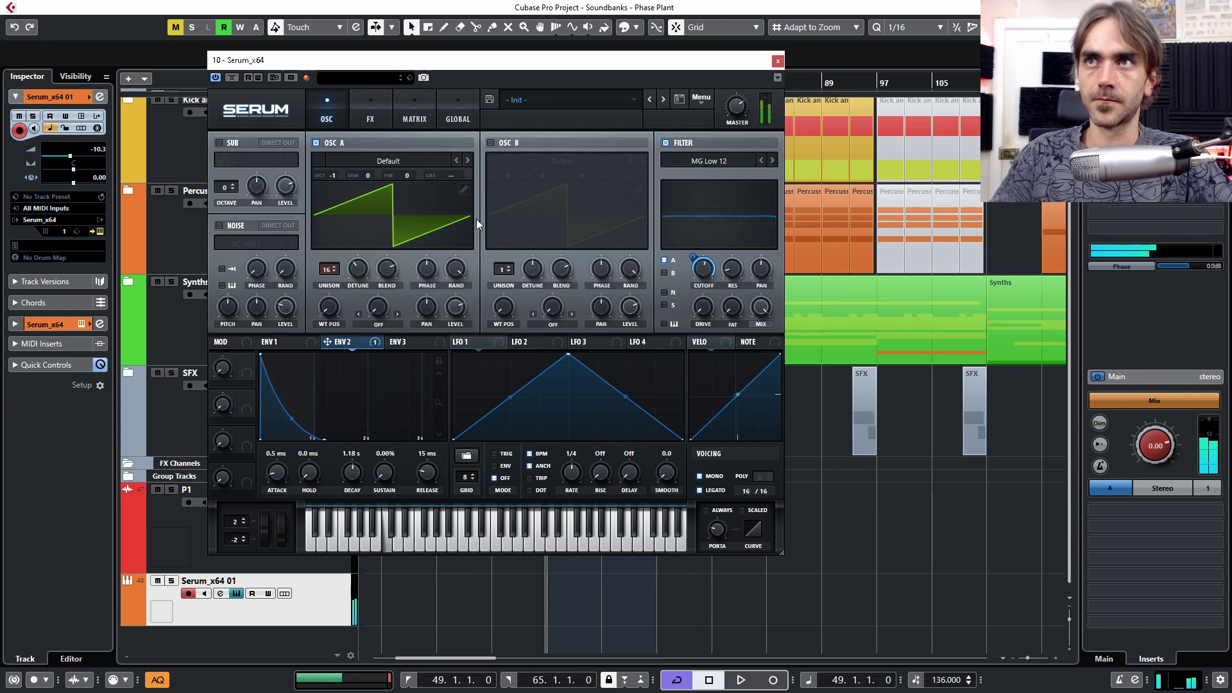
left_click(414, 111)
left_click(379, 113)
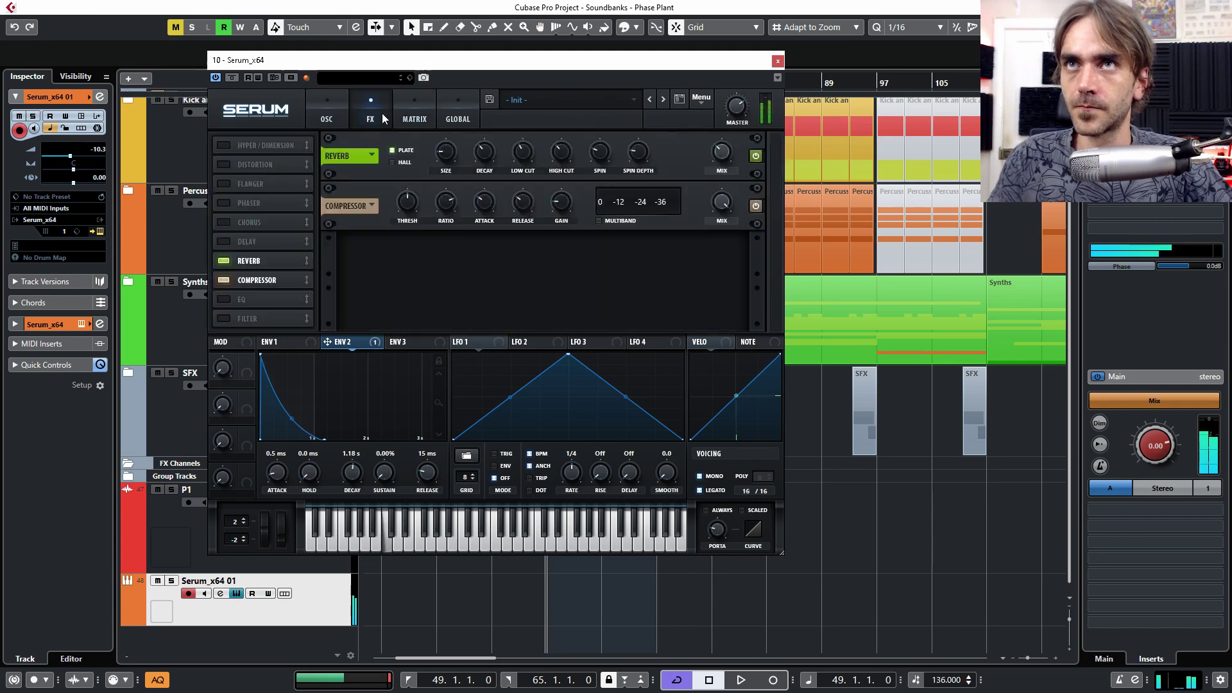
Step: Load the Analog_BD_Sin wavetable into oscillator A of the current patch
left_click(327, 110)
left_click(386, 160)
left_click(514, 196)
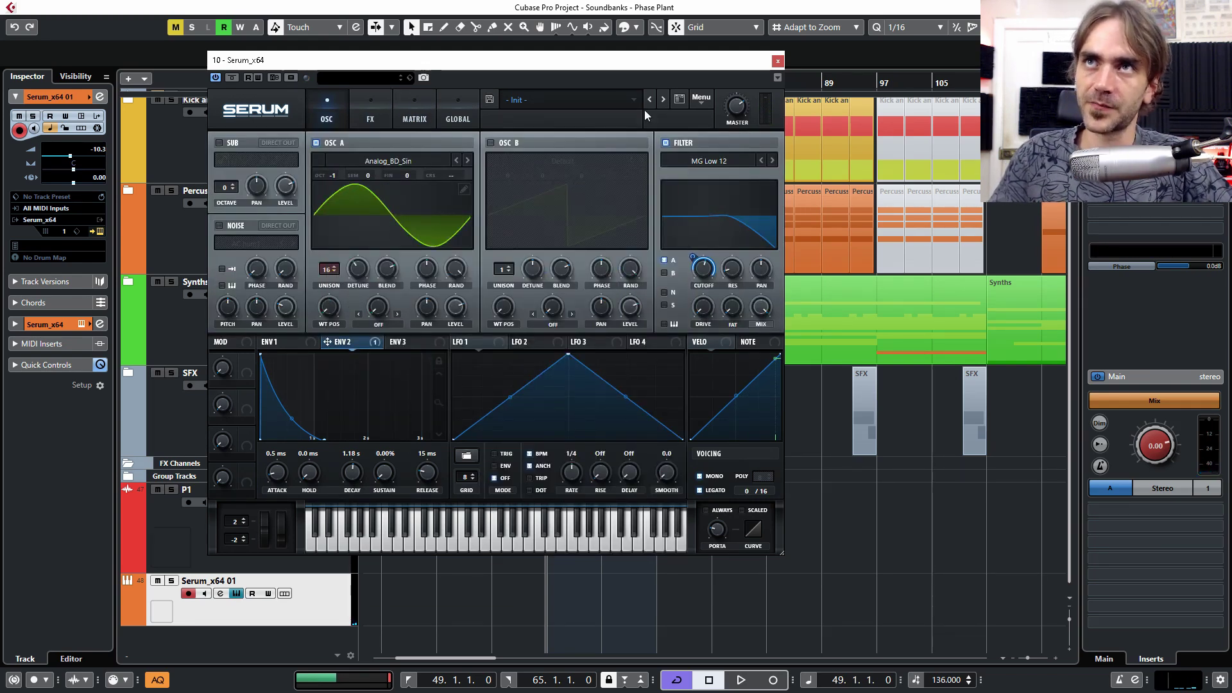
Step: Reset the patch to the initial preset and load the Analog_BD_Sin wavetable from the Analog category into oscillator A
left_click(701, 99)
left_click(732, 160)
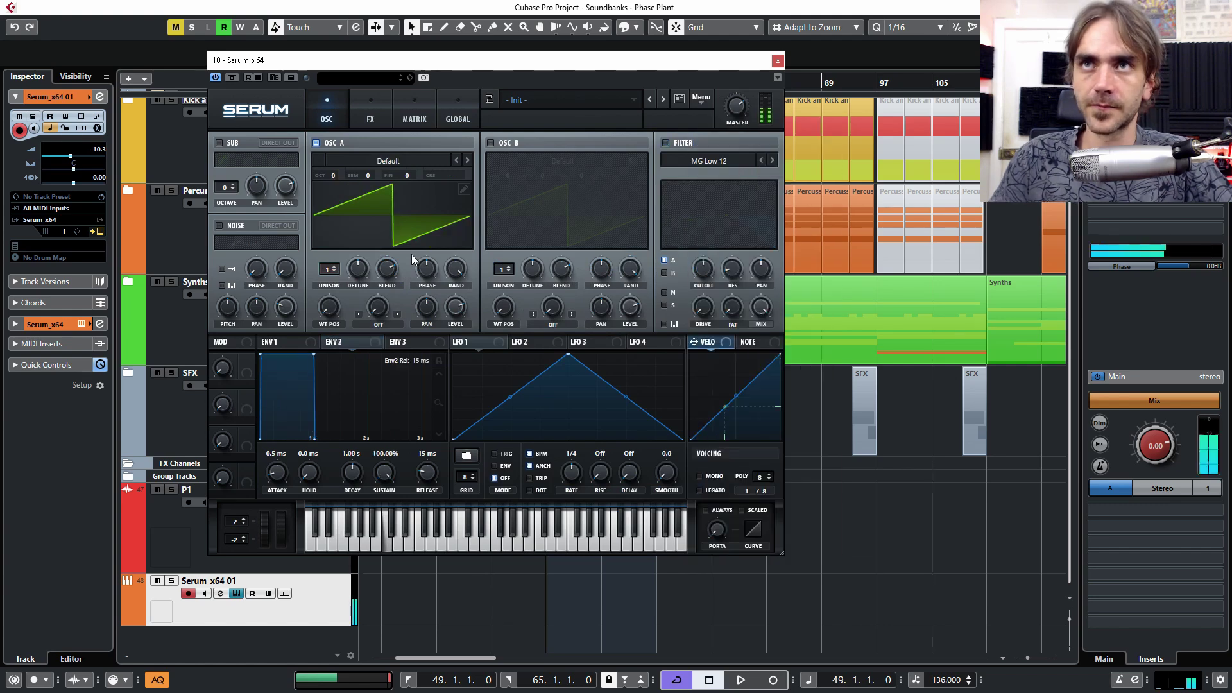
left_click(394, 160)
mouse_move(411, 169)
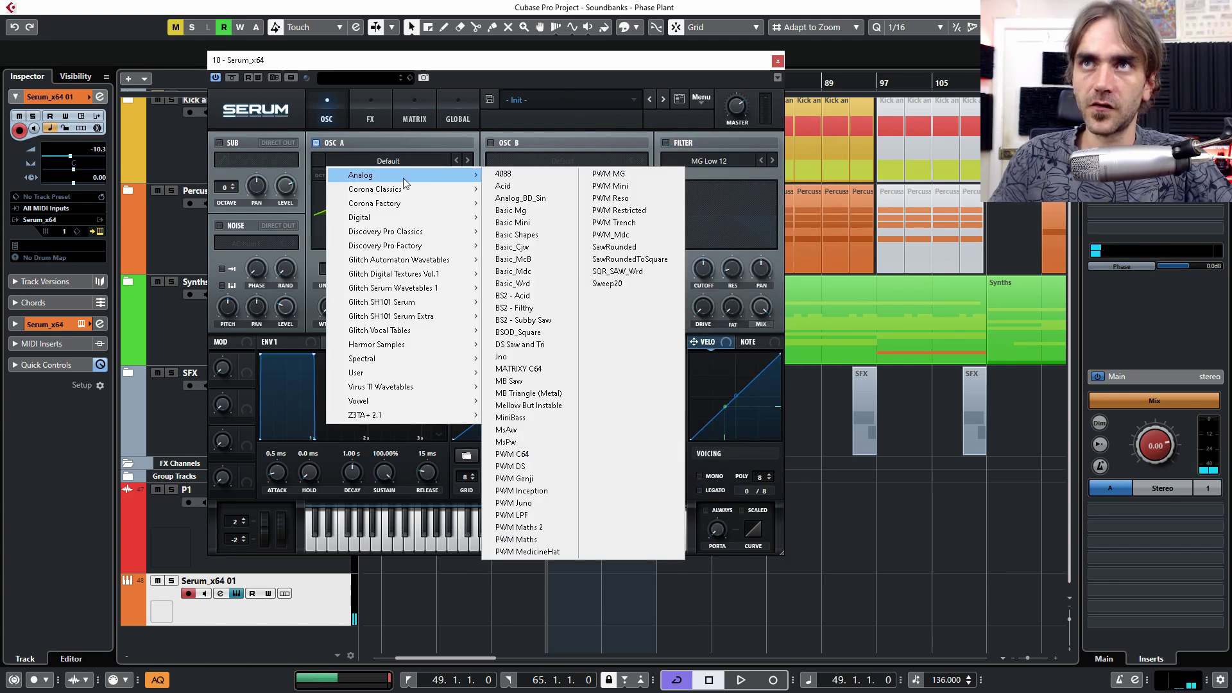
left_click(513, 199)
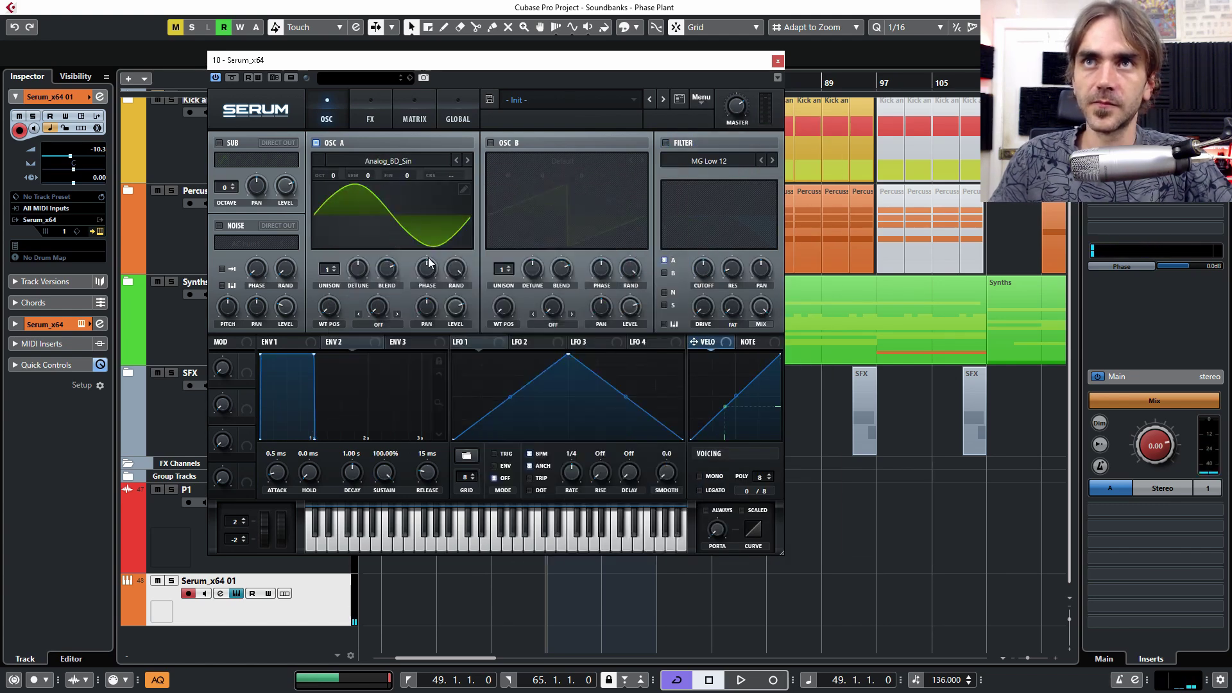
Step: Set oscillator A to 2 unison voices at octave -1 and readjust its unison detune
left_click(337, 268)
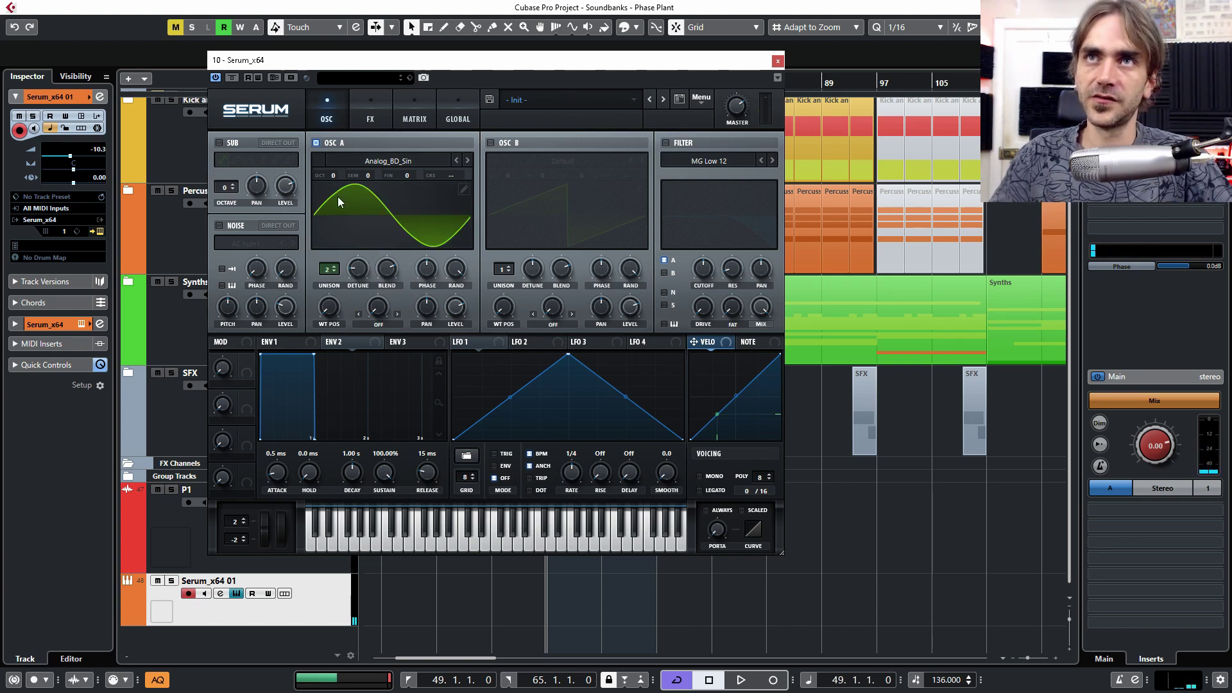
mouse_move(330, 173)
left_mouse_down()
mouse_move(325, 191)
mouse_move(333, 179)
left_mouse_up()
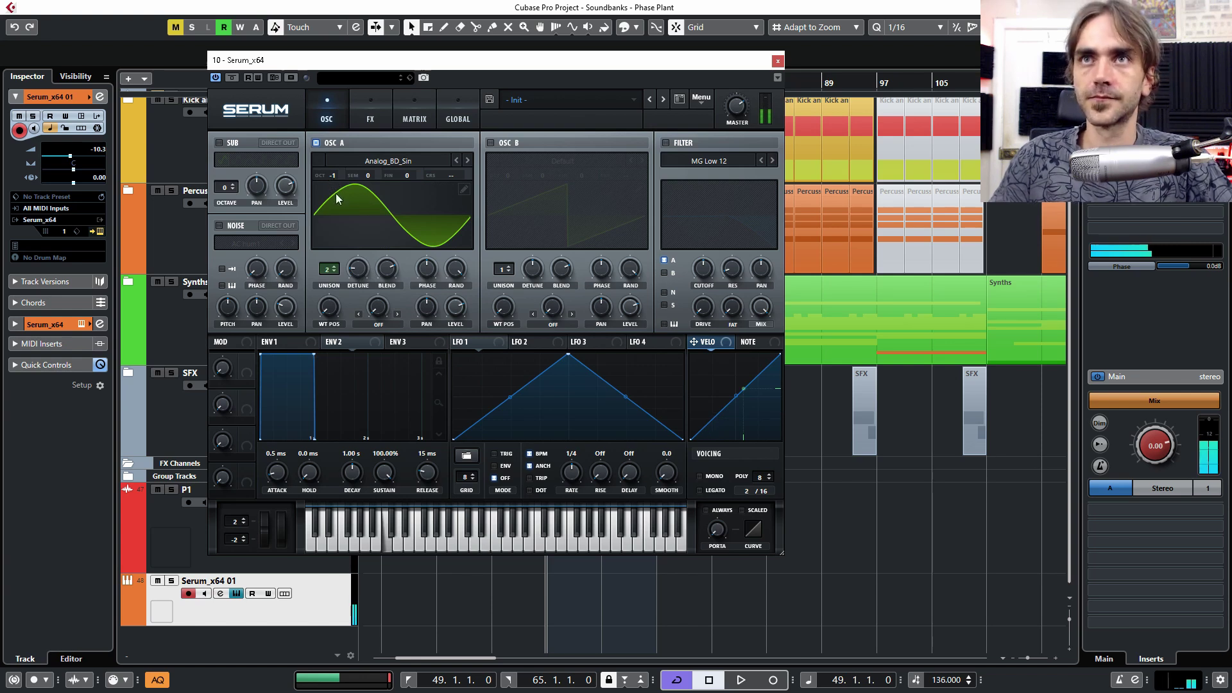
left_click_drag(360, 272, 367, 228)
mouse_move(361, 272)
left_mouse_down()
mouse_move(367, 262)
mouse_move(360, 282)
left_mouse_up()
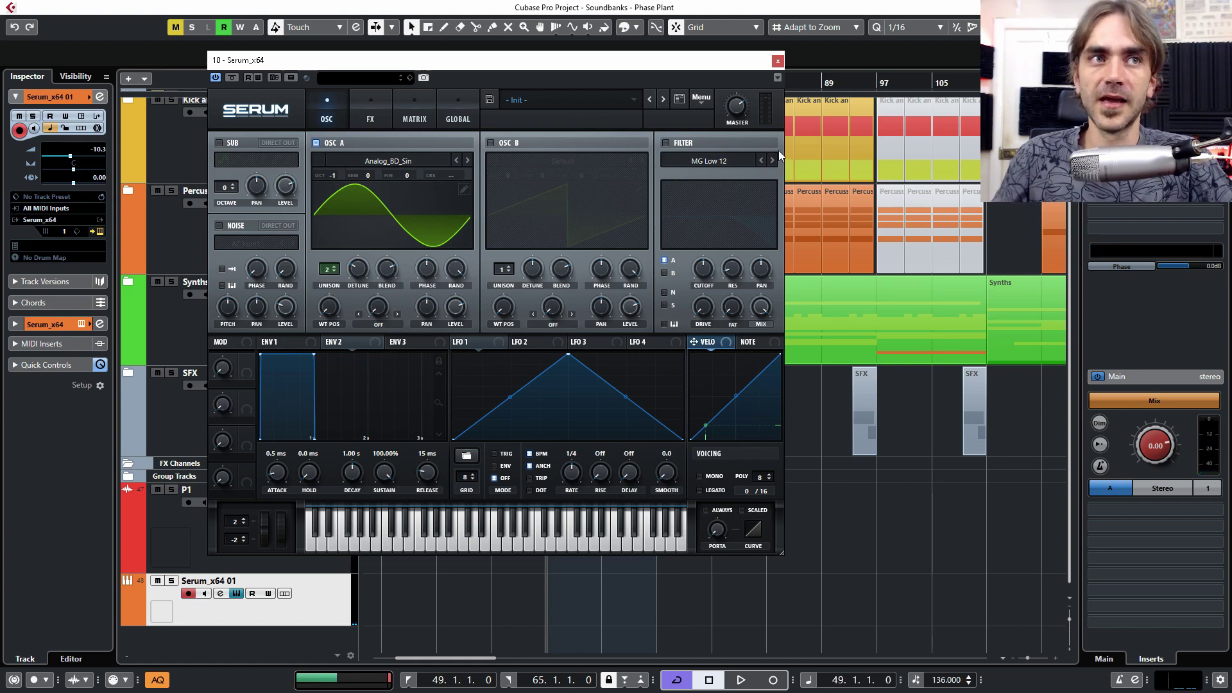
Step: Enable the filter and lower oscillator A's unison detune
left_click(665, 144)
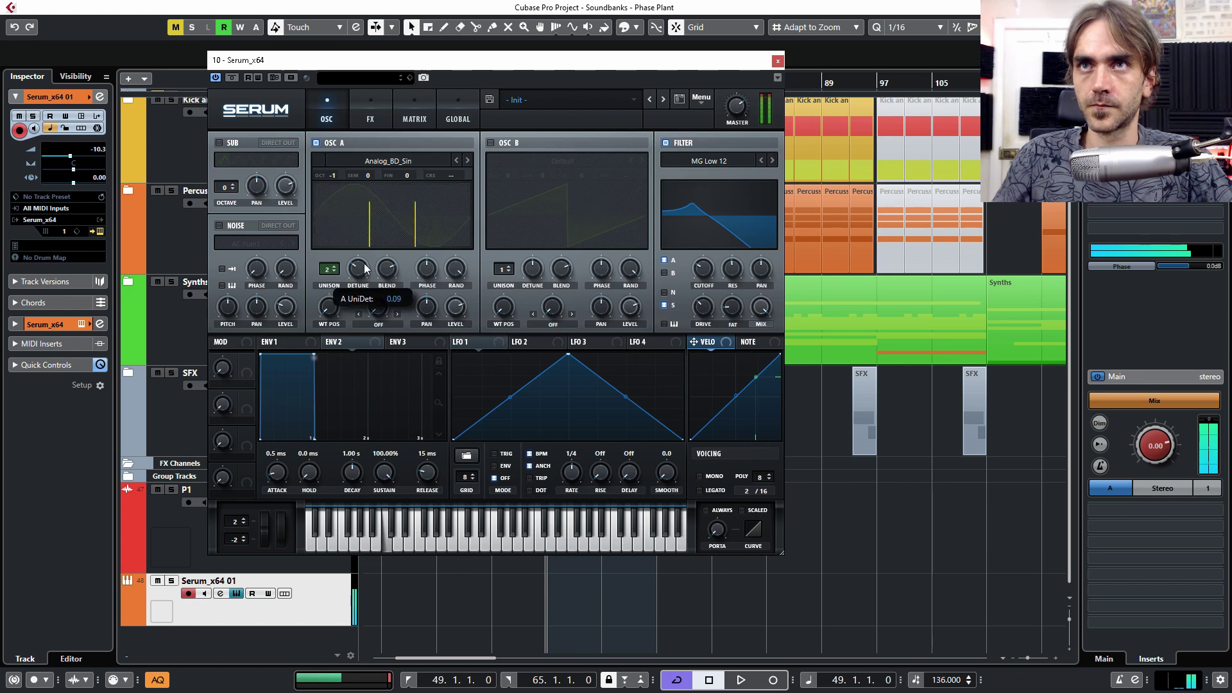
mouse_move(367, 262)
left_mouse_down()
mouse_move(367, 238)
mouse_move(352, 269)
left_mouse_up()
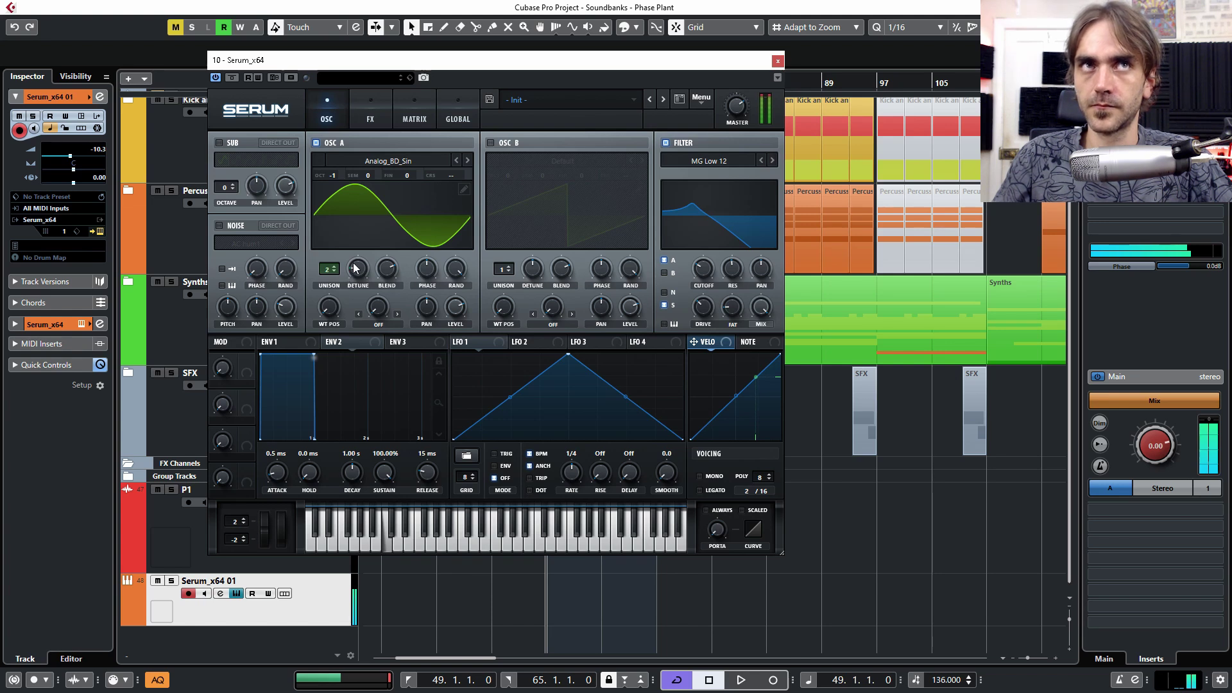
Step: Arrange the Serum and CurveEQ windows side by side so the oscillator controls and the low-frequency spectrum are both visible
mouse_move(362, 272)
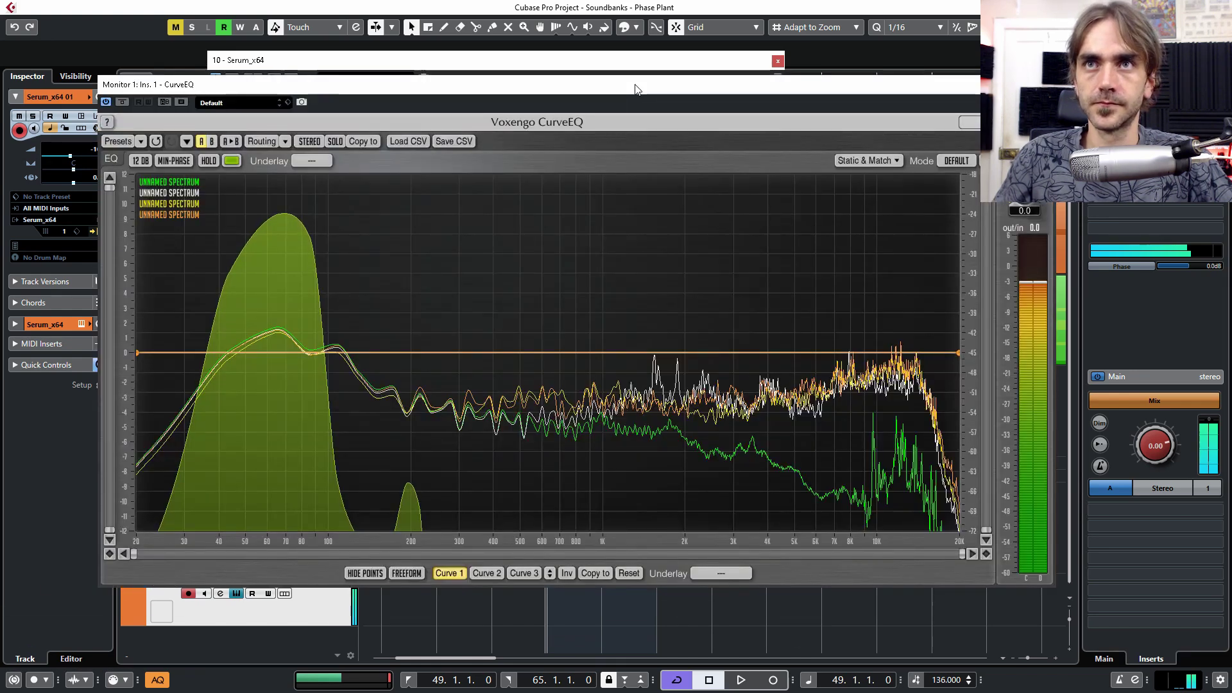
left_click_drag(635, 89, 716, 133)
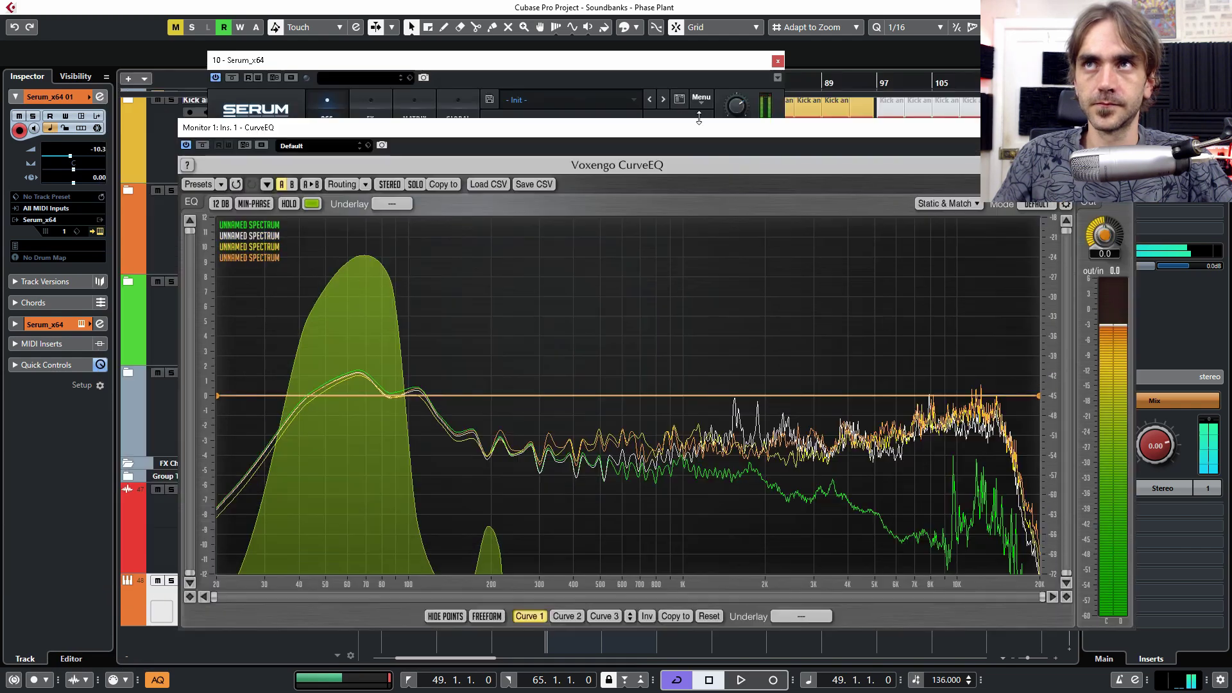
left_click(614, 72)
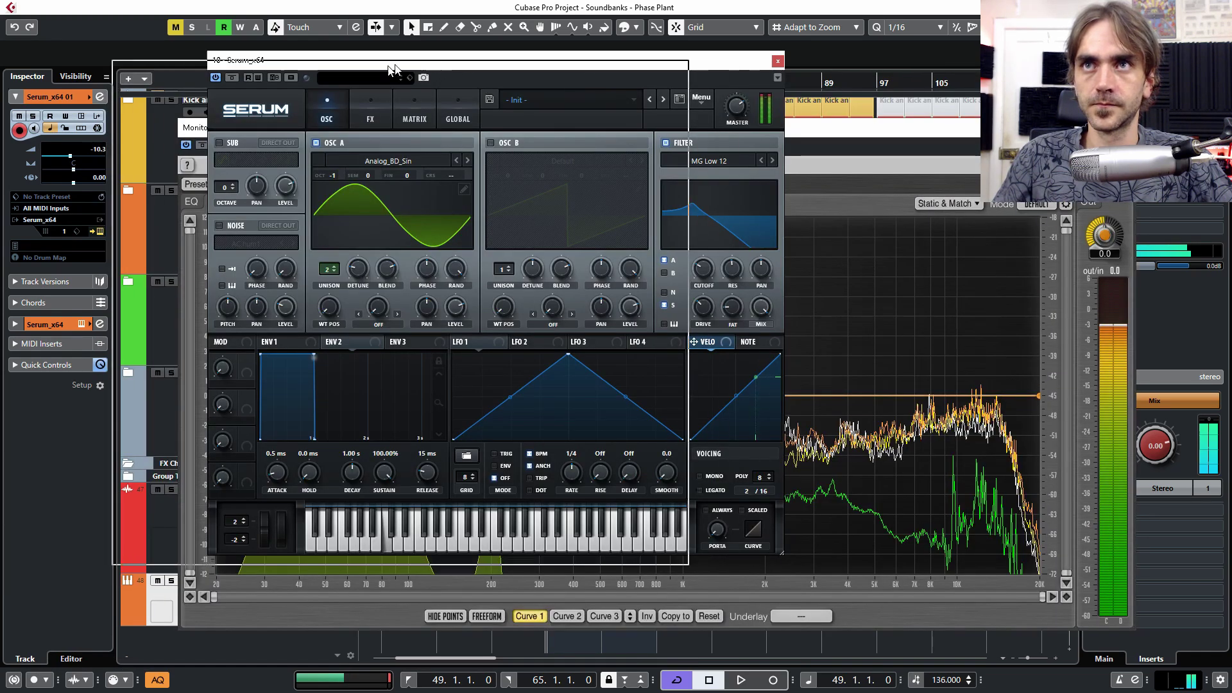
left_click_drag(483, 61, 306, 80)
left_click_drag(664, 140, 851, 36)
left_click_drag(260, 89, 233, 179)
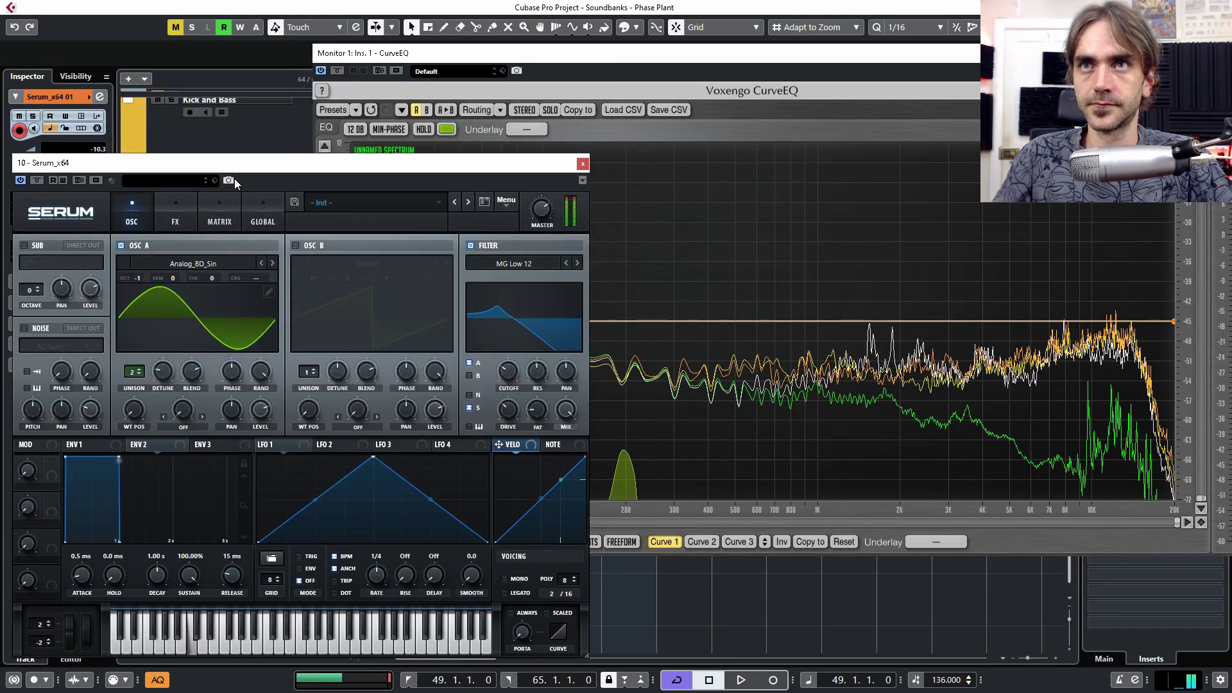
left_click_drag(374, 168, 254, 130)
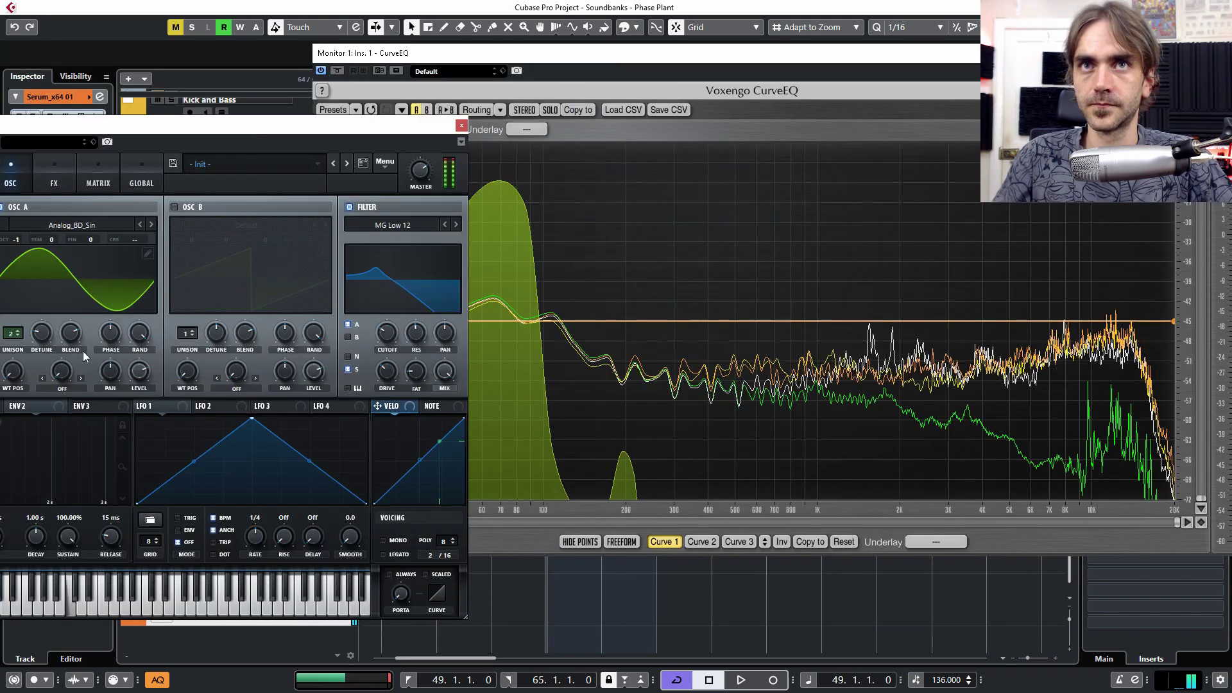
Step: Raise oscillator A's unison detune to 1.00, then bring it back down to compare the effect on the spectrum
left_click_drag(39, 334, 80, 248)
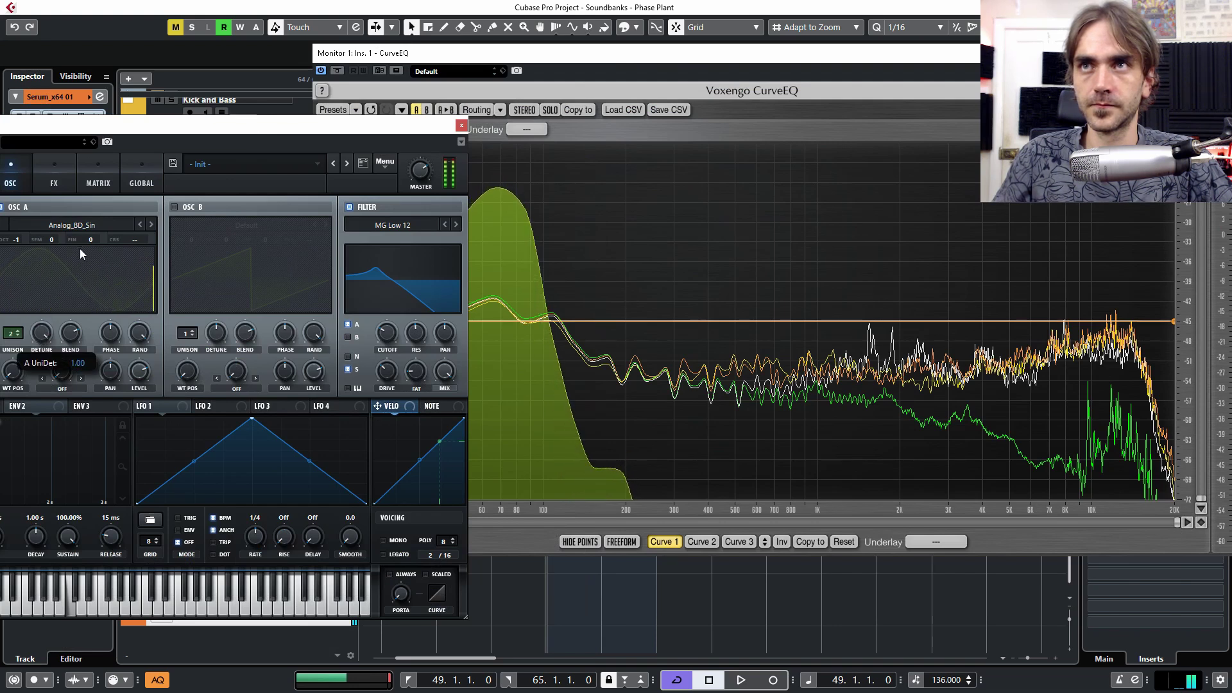
mouse_move(41, 338)
left_mouse_down()
mouse_move(38, 363)
mouse_move(43, 331)
mouse_move(43, 351)
left_mouse_up()
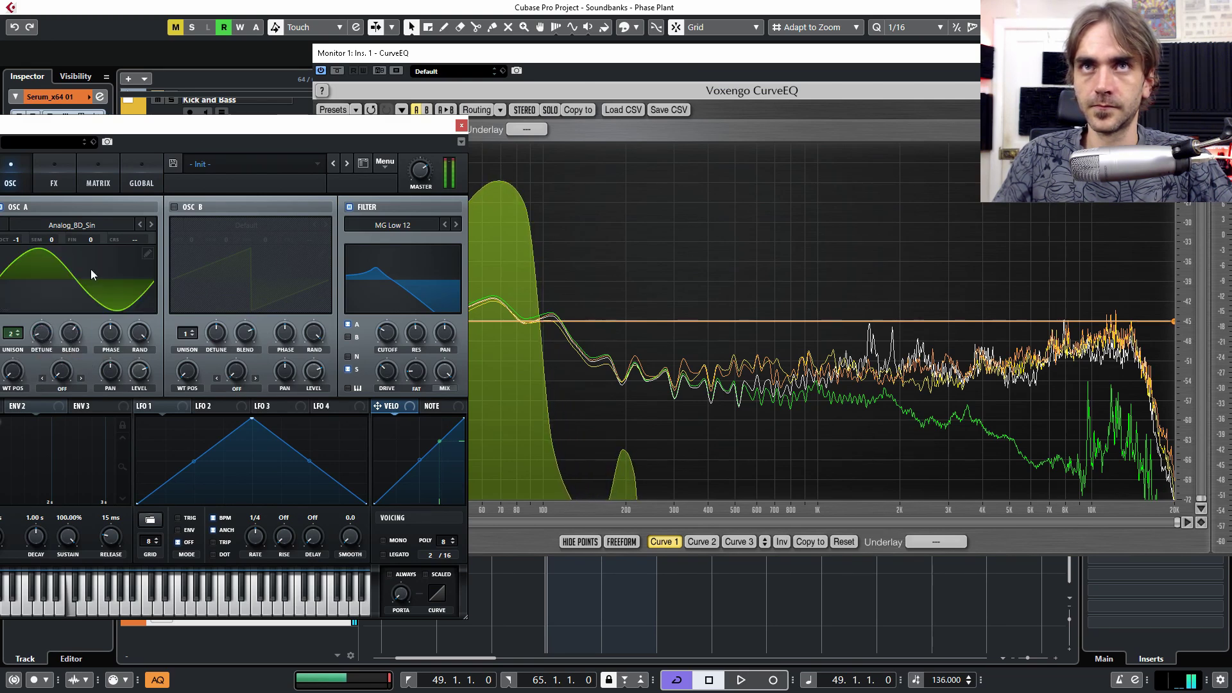
Step: Shrink the CurveEQ window, place it beside the full Serum window, and sweep the unison detune of the Default saw
left_click_drag(155, 126, 296, 28)
left_click_drag(642, 52, 443, 78)
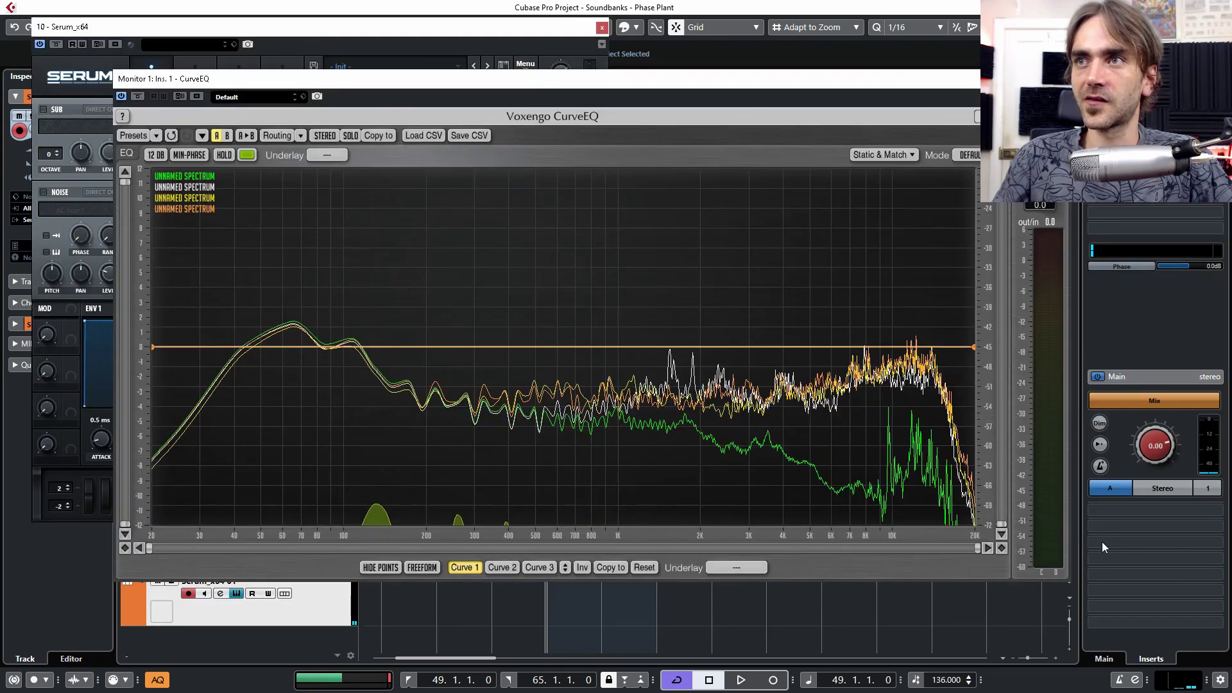
left_click_drag(1077, 592, 817, 472)
left_click_drag(610, 326, 558, 327)
left_click(398, 40)
left_click_drag(398, 41, 378, 36)
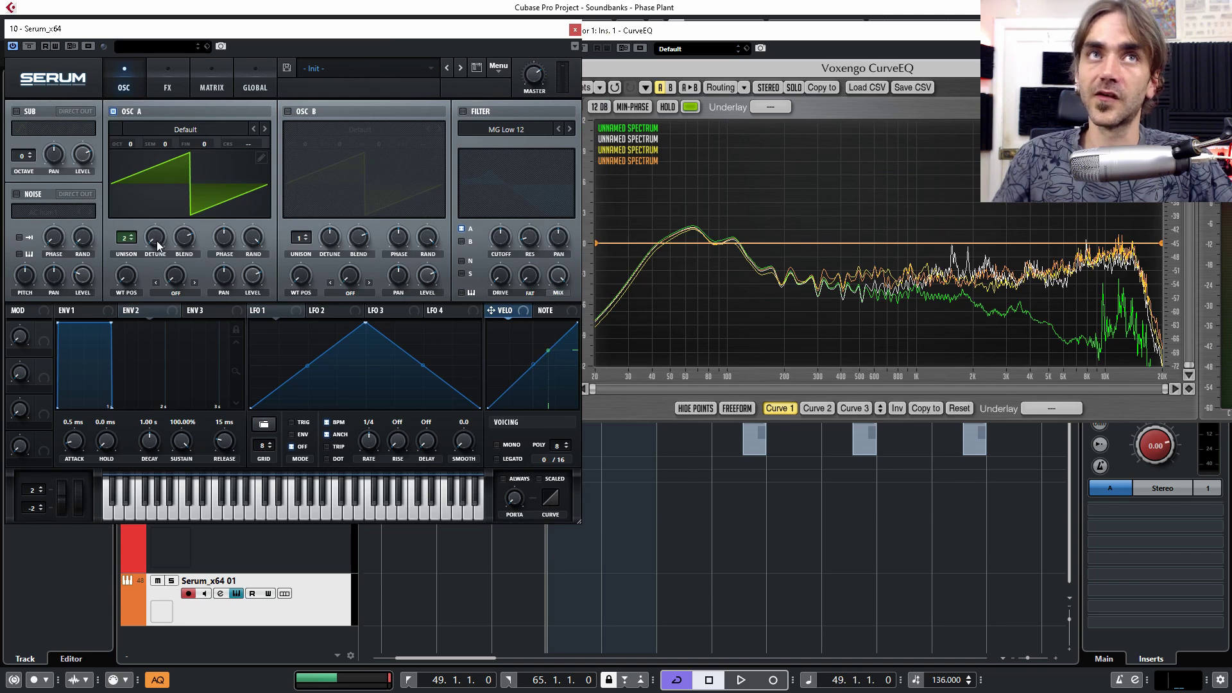
left_click_drag(158, 240, 172, 128)
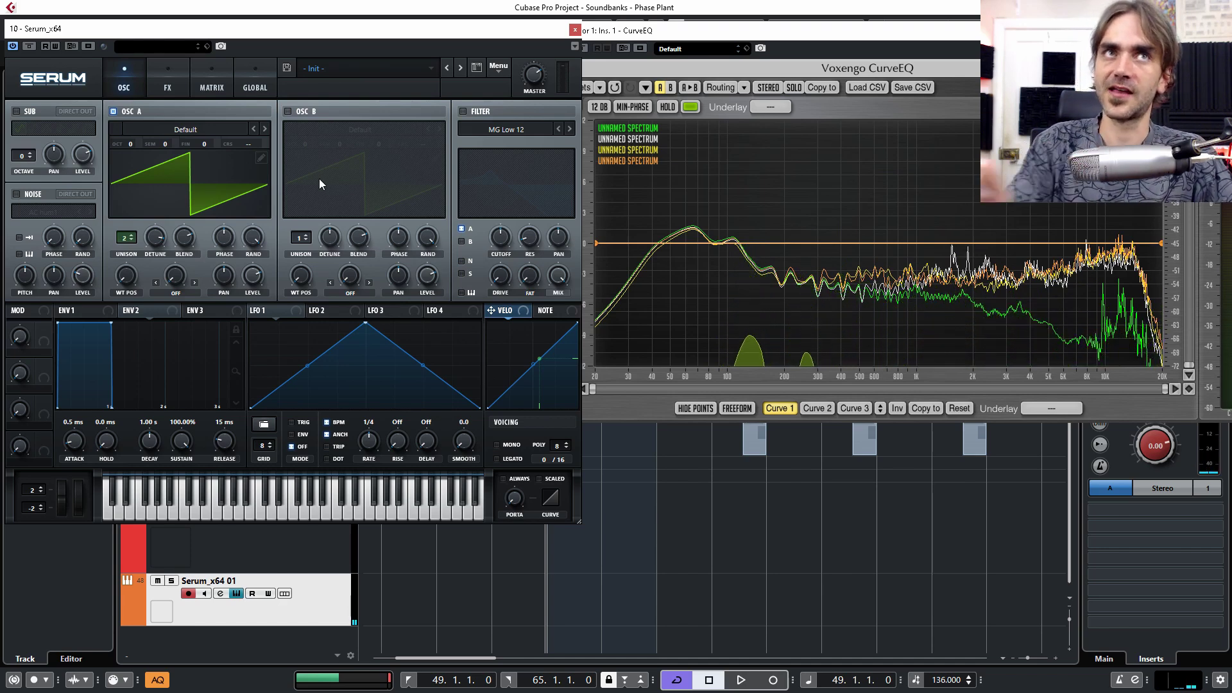
Step: Close the Serum and CurveEQ windows and replace the Serum_x64 01 track's instrument with Phase Plant
left_click(575, 29)
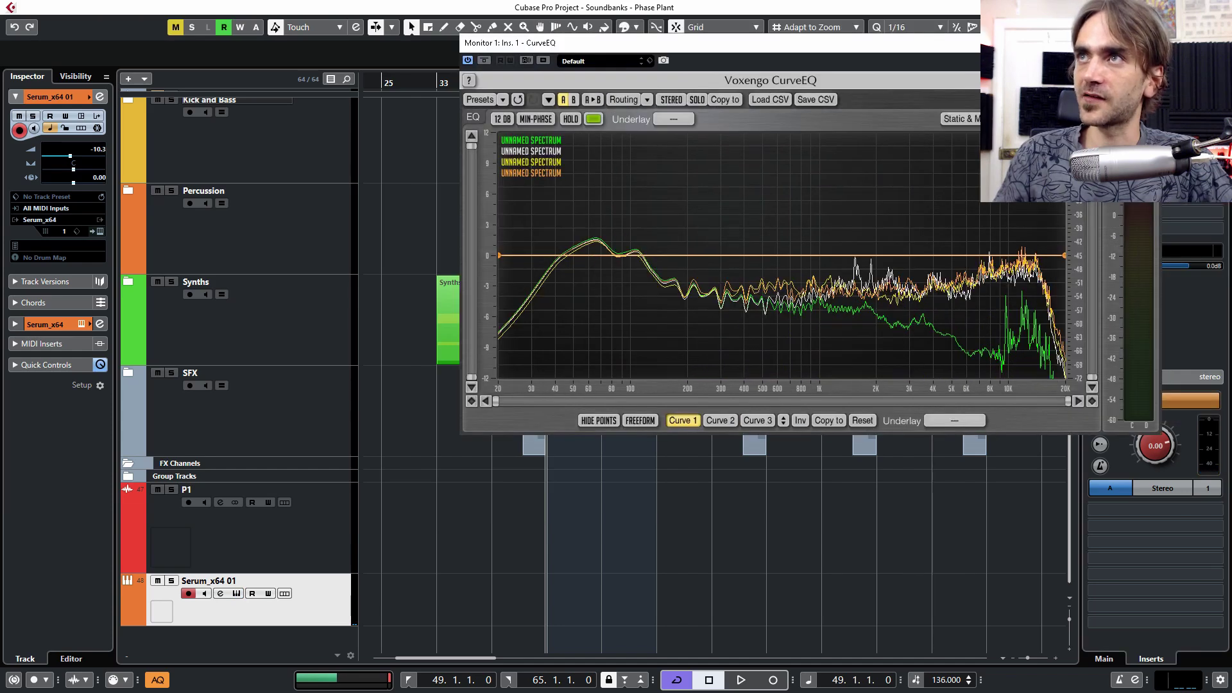
left_click(1184, 30)
left_click(40, 219)
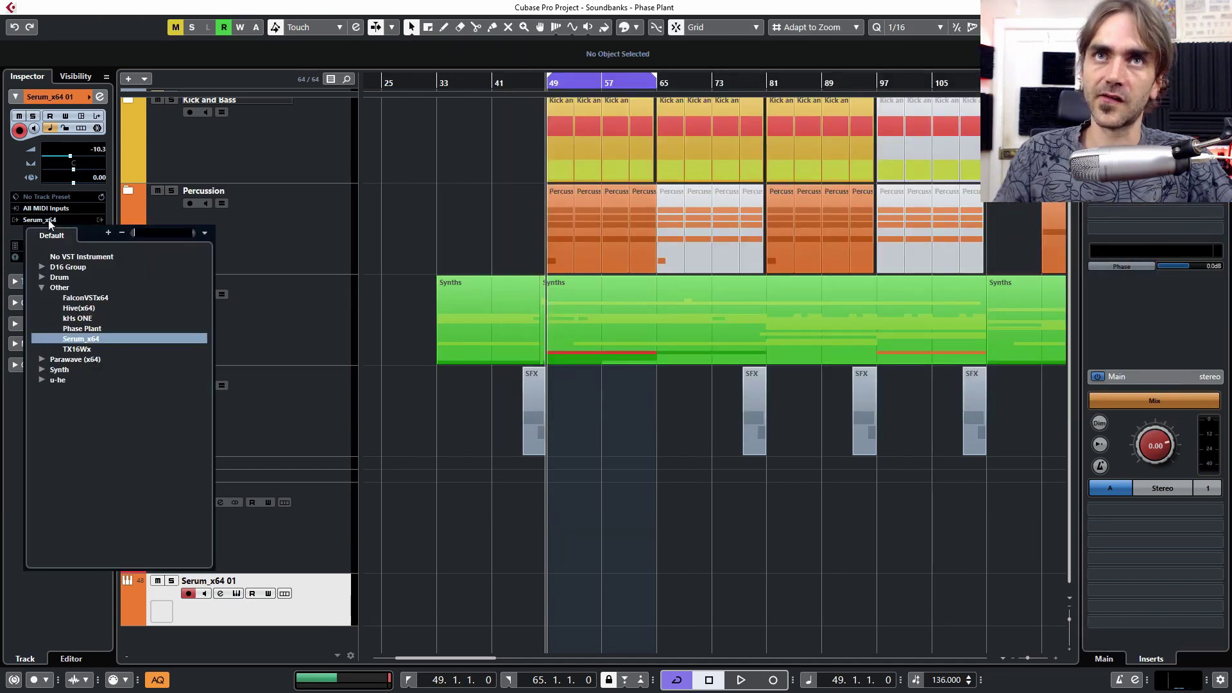
left_click(82, 329)
left_click(589, 384)
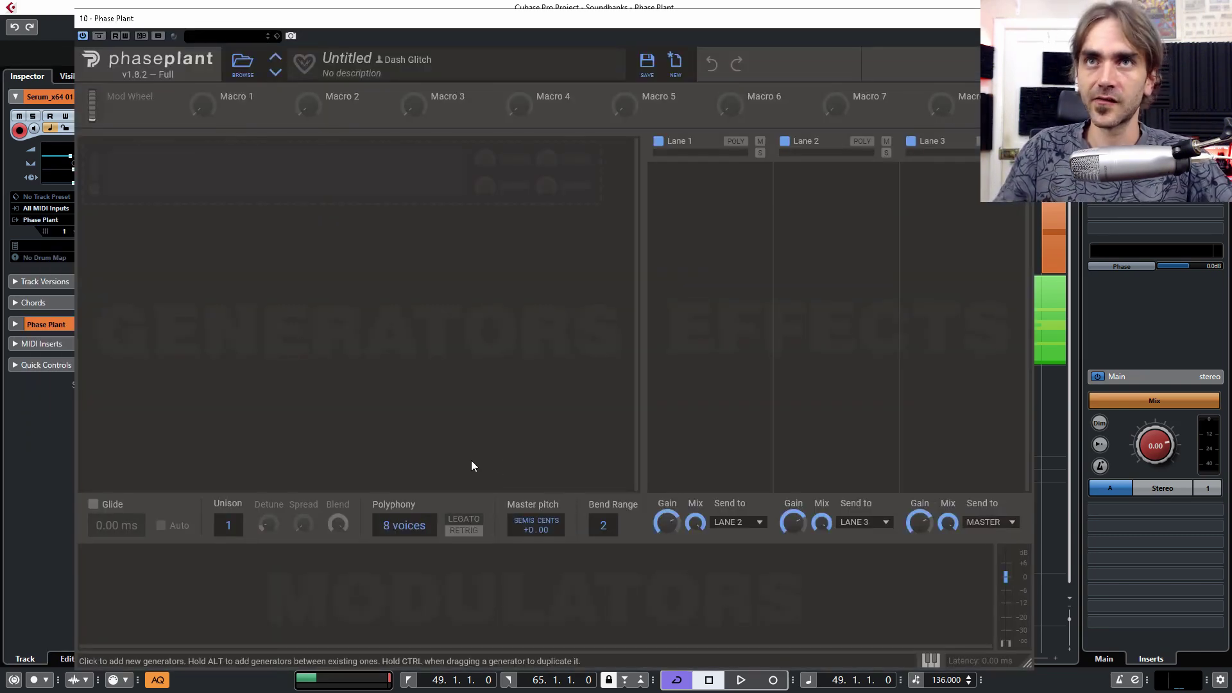
Step: Add an Analog generator in Phase Plant and insert a Distortion effect between it and its output
left_click(371, 190)
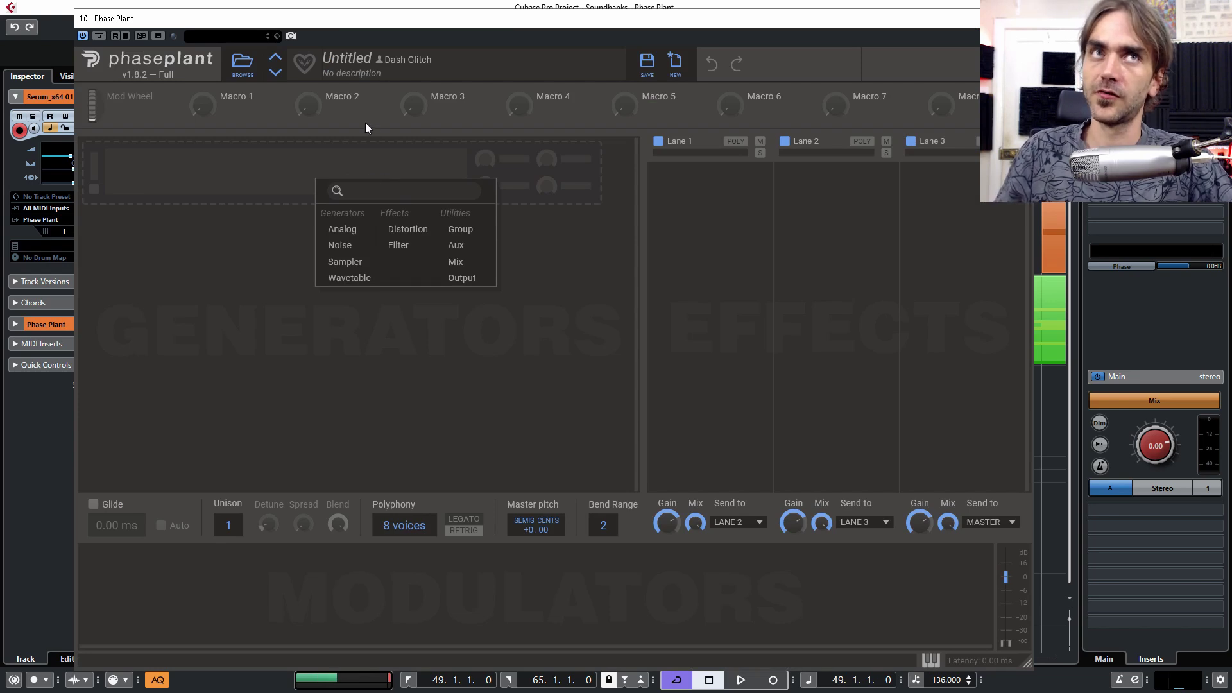
left_click(350, 229)
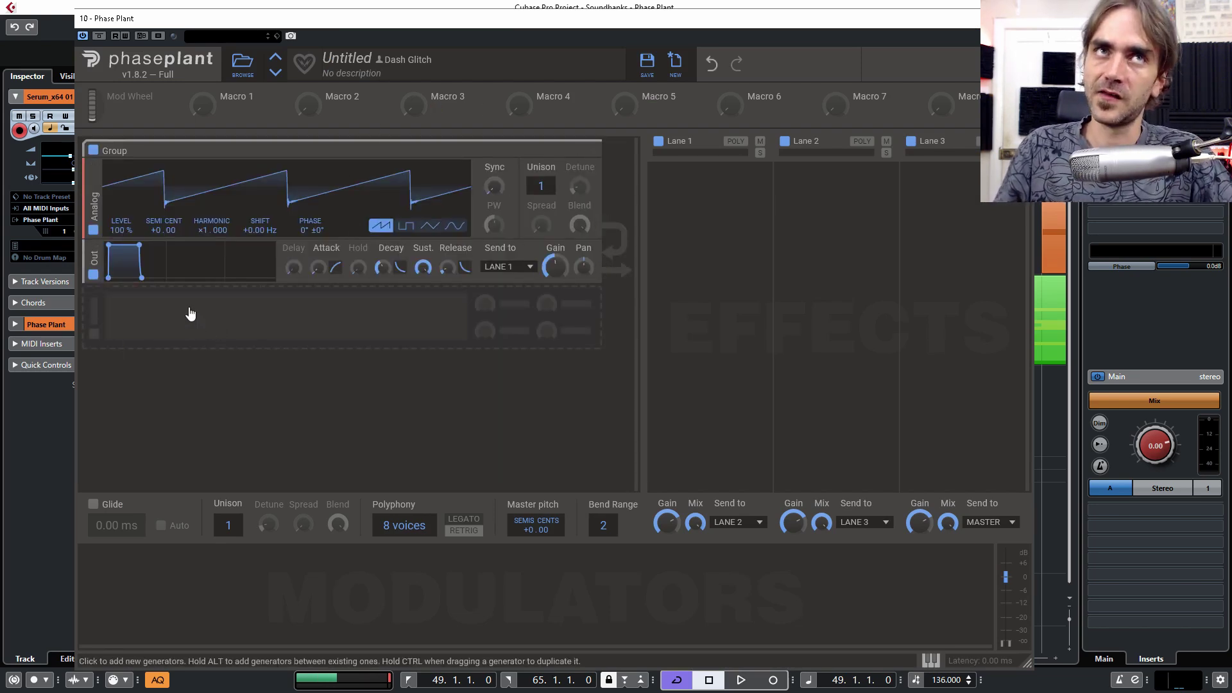
left_click(170, 317)
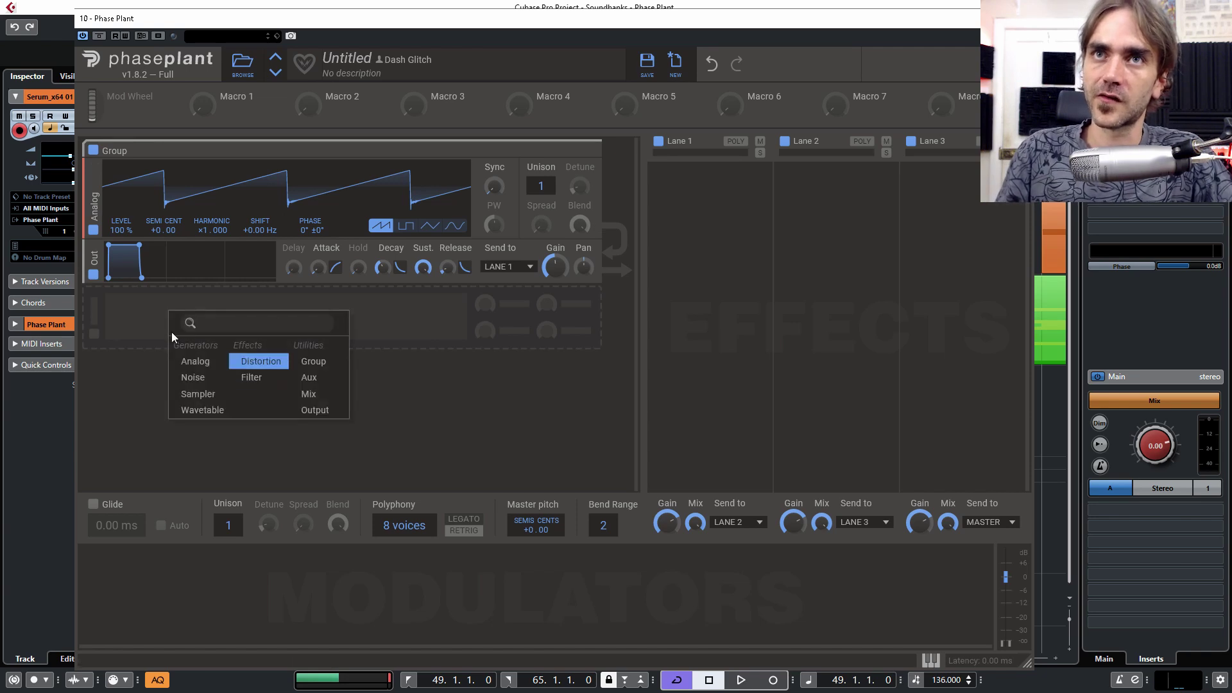
left_click(266, 358)
left_click_drag(98, 314, 100, 272)
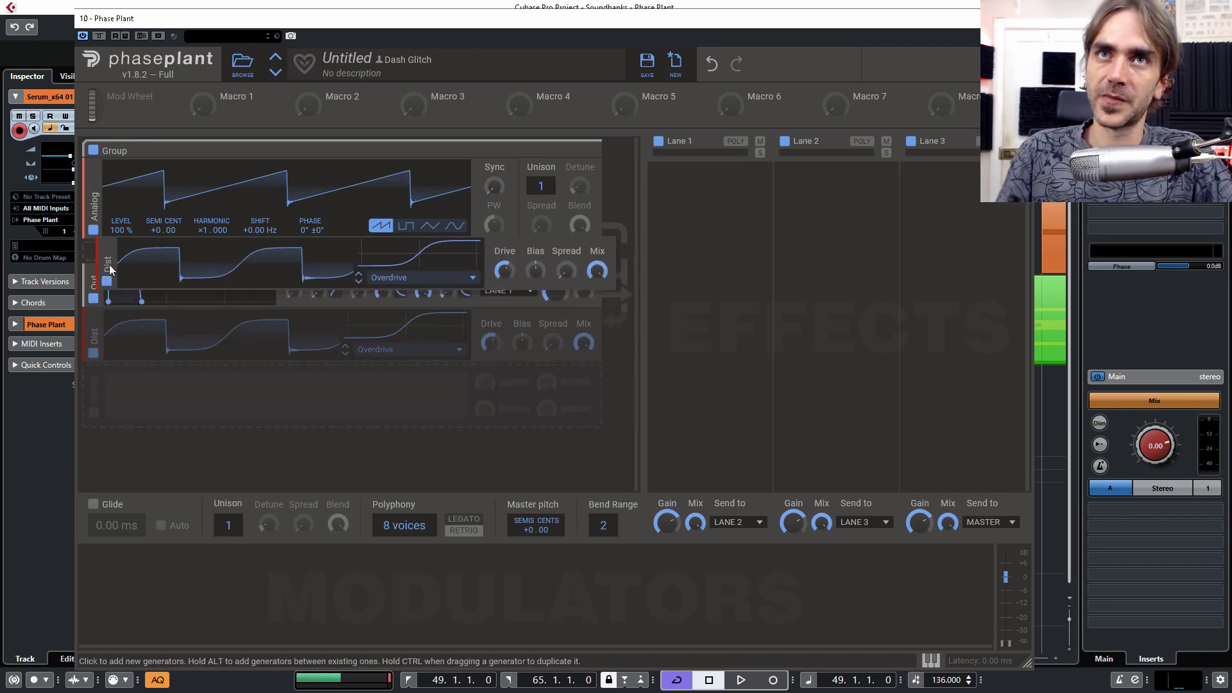
Step: Add a Filter and a second Distortion to the group, ordering both between the first Distortion and the output
left_click(105, 360)
left_click(193, 403)
left_click_drag(94, 371, 94, 319)
left_click(101, 407)
left_click(179, 469)
left_click_drag(94, 437, 98, 319)
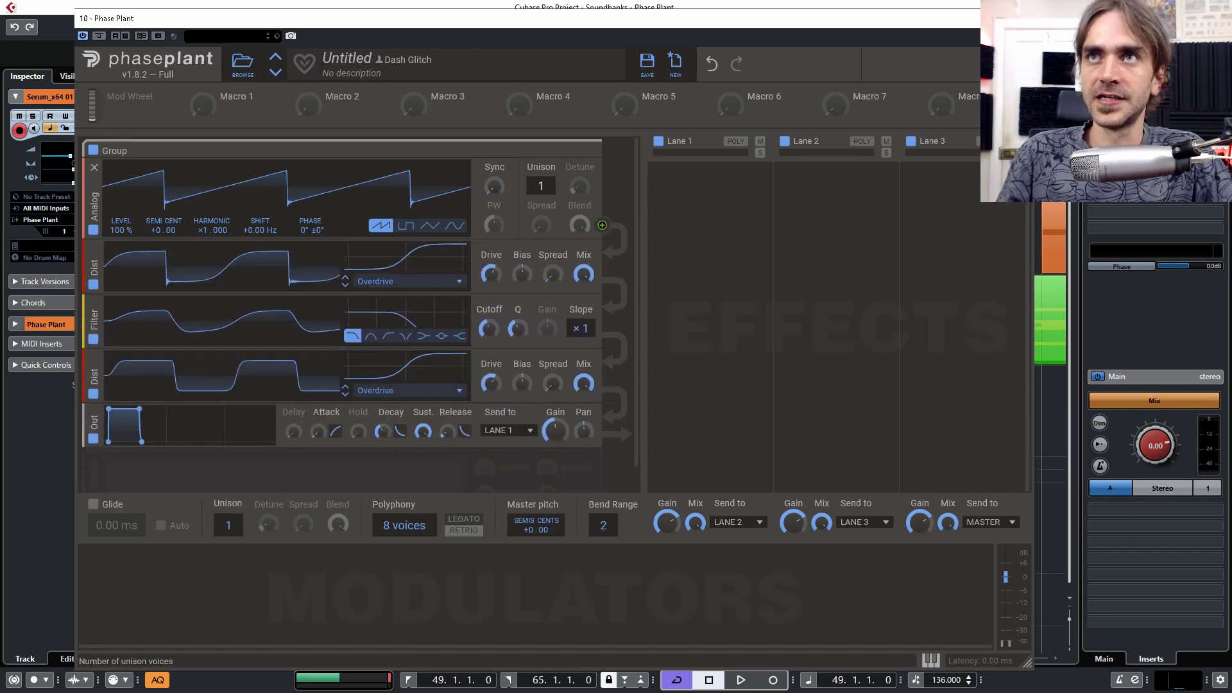
Step: Set the Analog generator's unison to 2 voices and switch the Filter to its band-pass type
left_click_drag(541, 186, 541, 179)
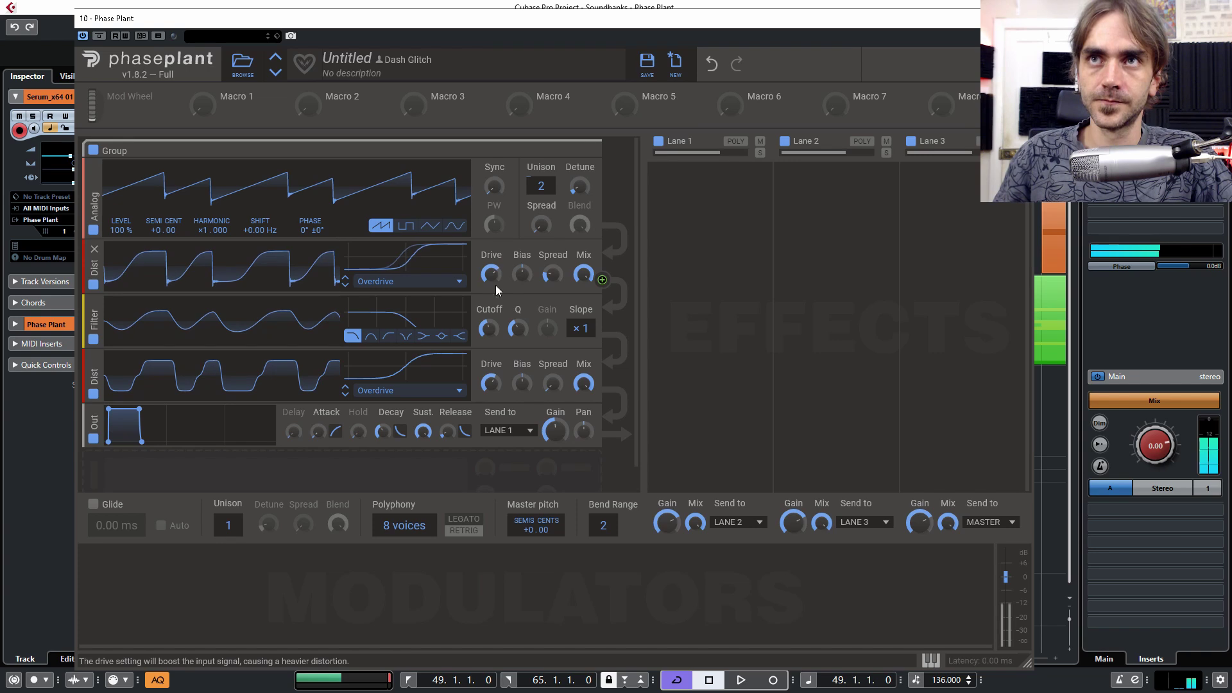
left_click(371, 336)
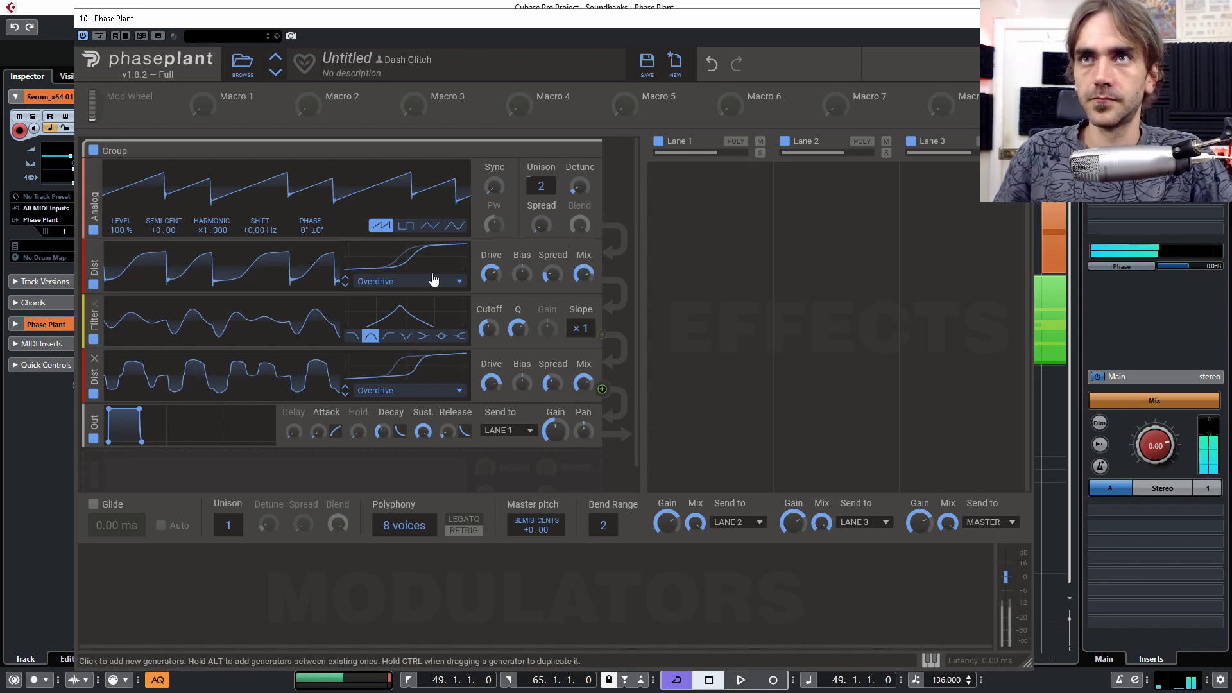
Step: Tune the Analog generator to -12.00 semitones with harmonic ×2.000 and adjust its unison detune to about 19 ct
left_click_drag(153, 231, 153, 308)
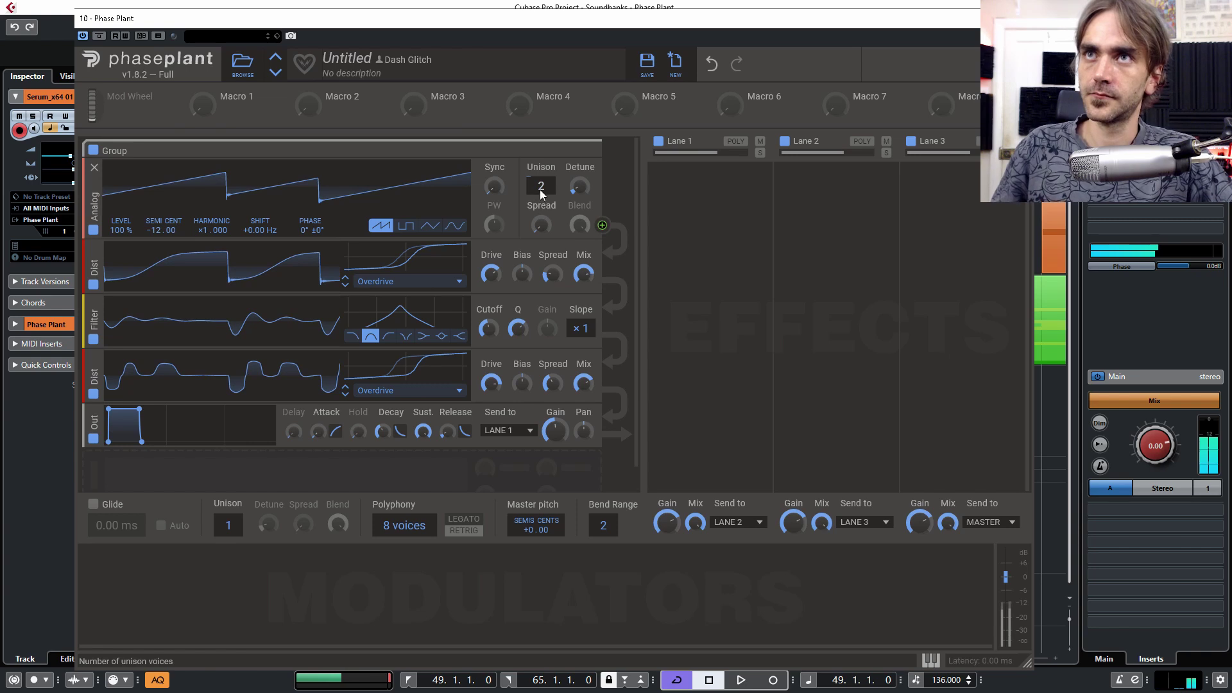
left_click_drag(578, 186, 579, 160)
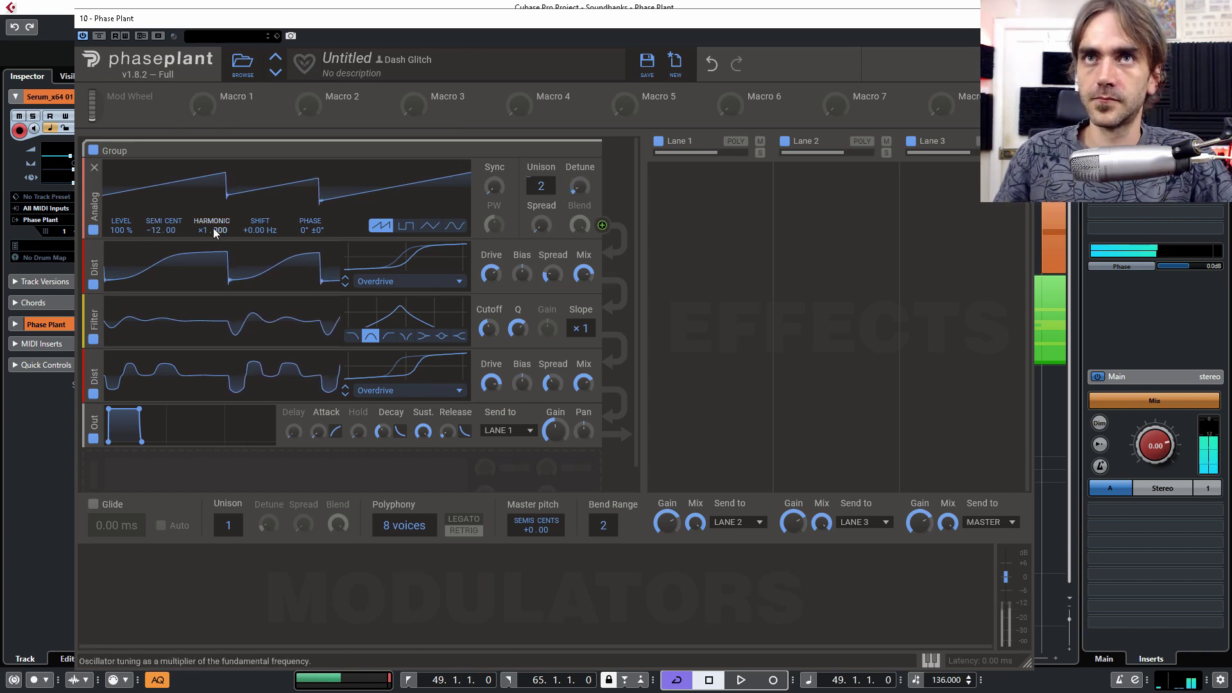
left_click_drag(213, 232, 214, 219)
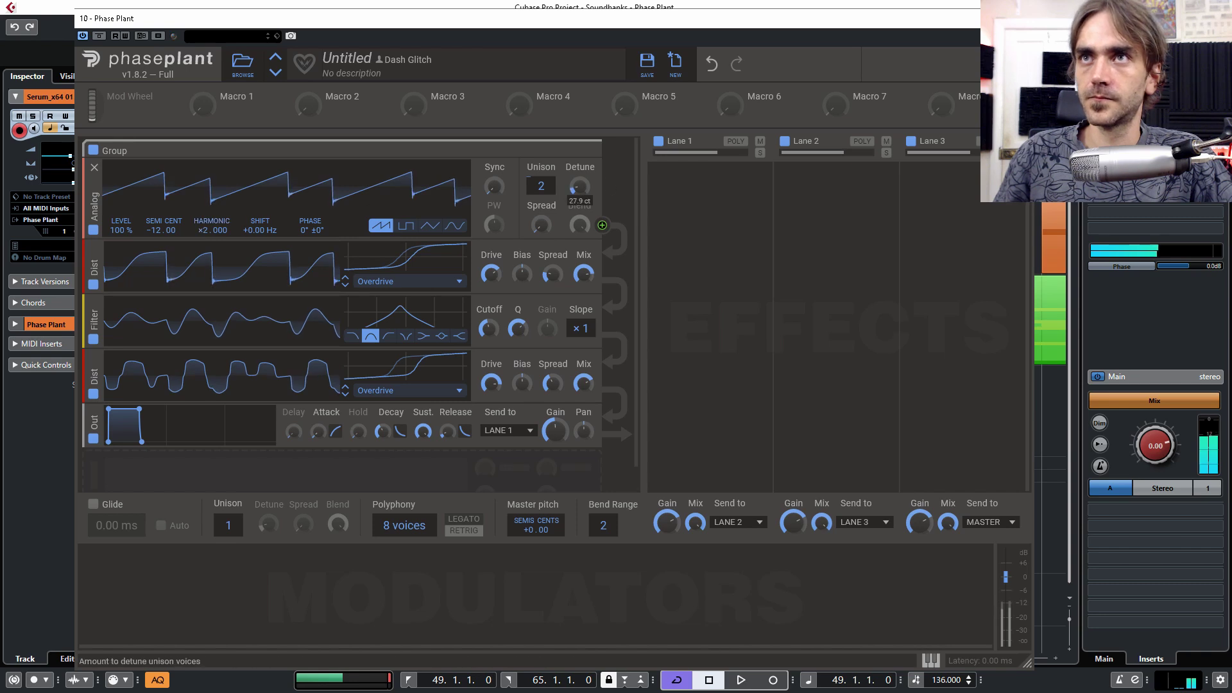
left_click_drag(579, 186, 578, 212)
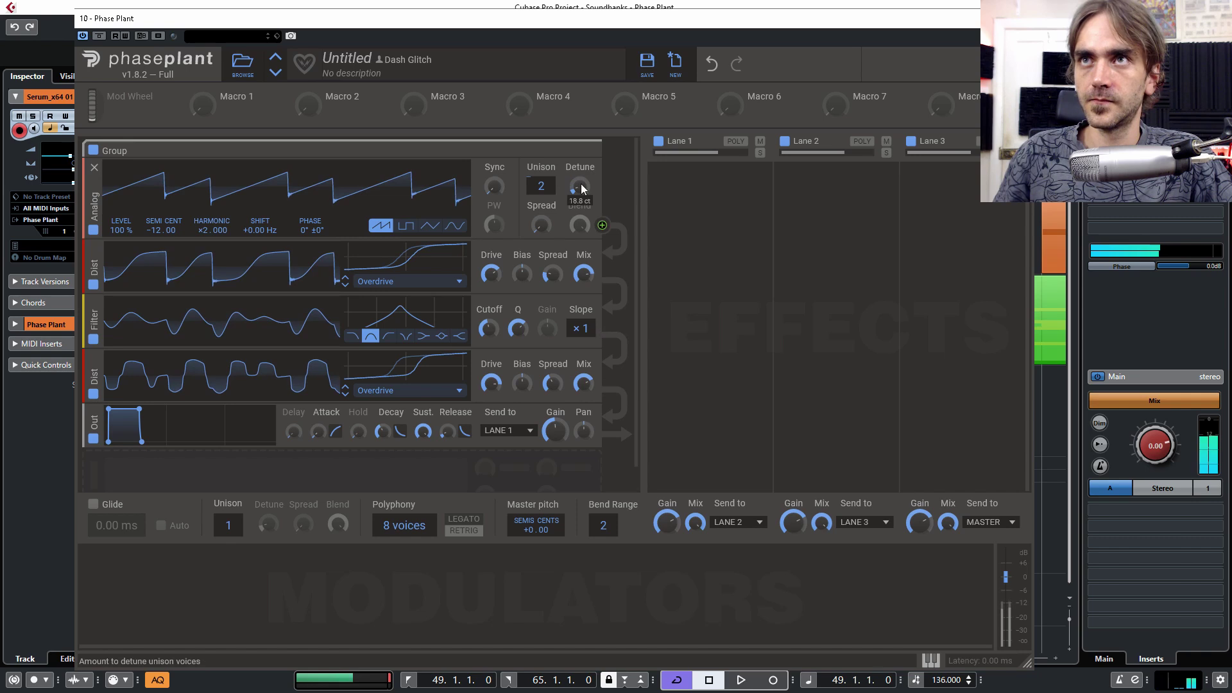
Step: Adjust the band-pass Filter's cutoff between the two Distortions and close the Phase Plant window
left_click_drag(489, 329, 488, 316)
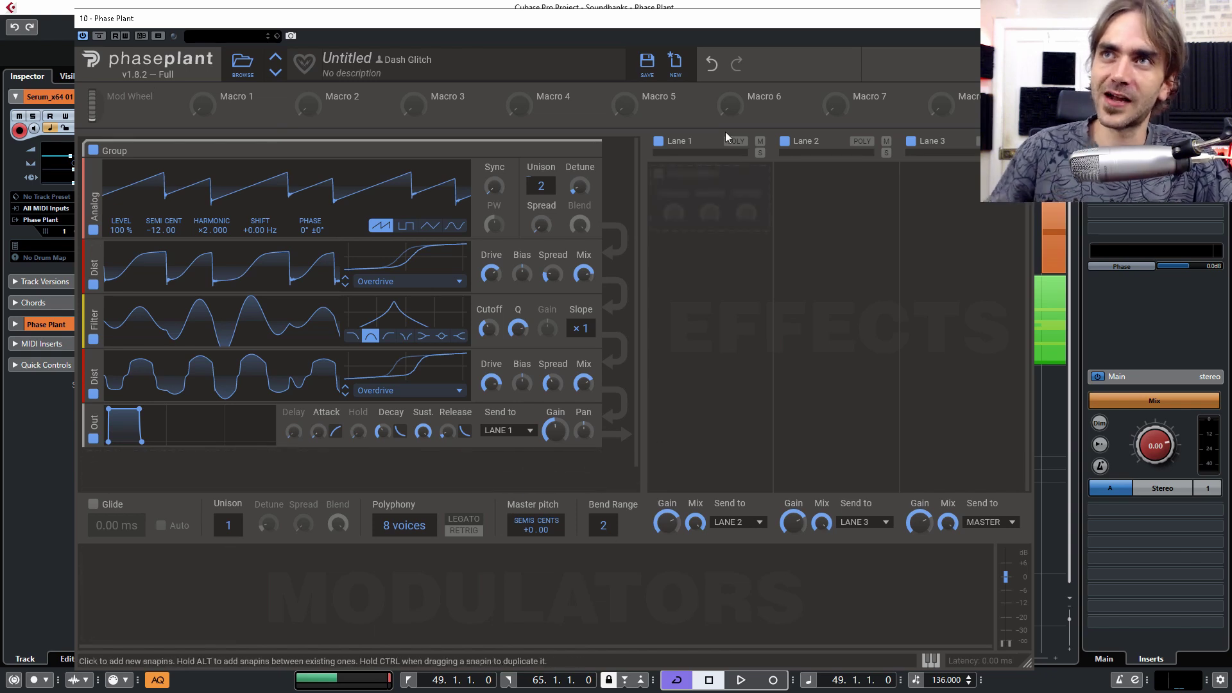
mouse_move(489, 329)
left_mouse_down()
mouse_move(488, 308)
mouse_move(496, 329)
left_mouse_up()
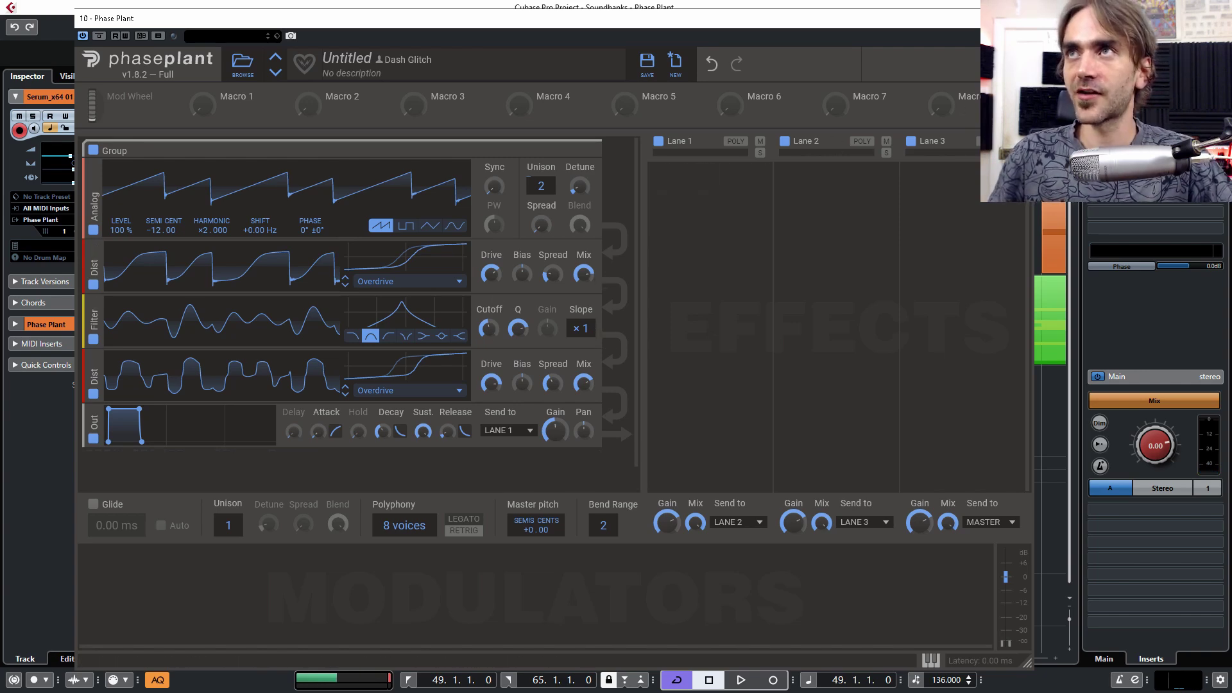
key("ctrl+w")
Step: Unfold the Synths folder, fold Leads, and find the Serum_x64 01 track with its Phoscyon 01 part at bar 49
left_click(128, 282)
scroll(789, 509, "down", 5)
scroll(792, 426, "up", 5)
scroll(792, 426, "right", 3)
scroll(742, 468, "right", 3)
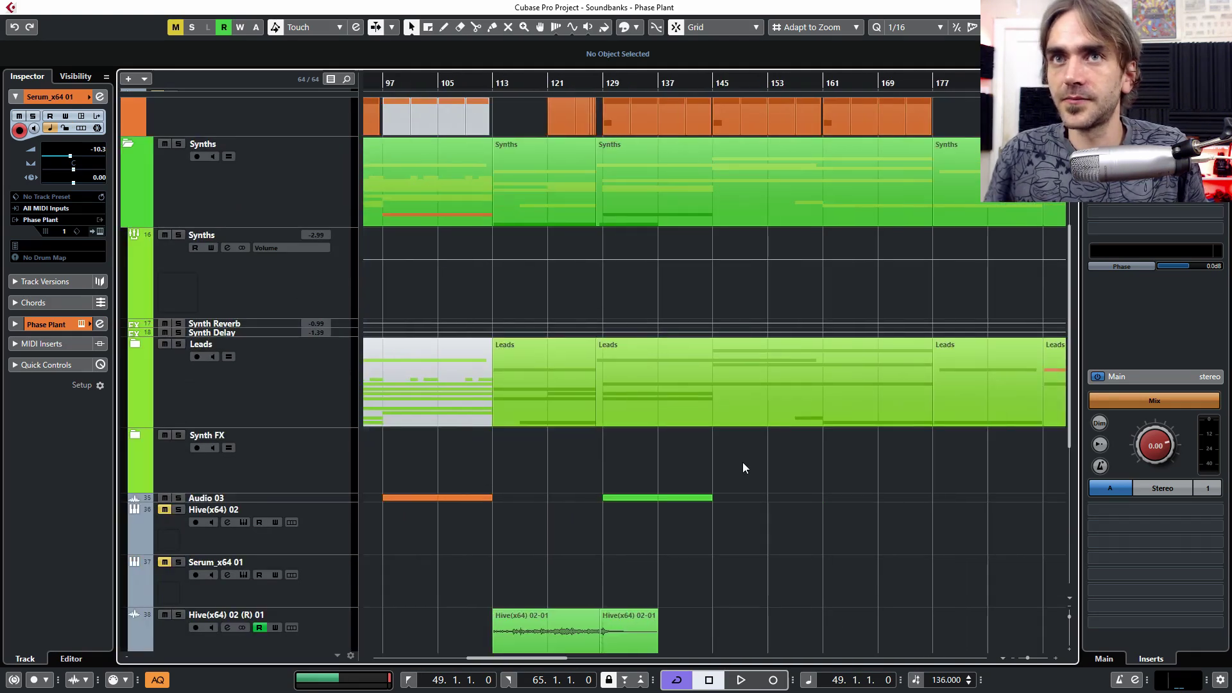
left_click(135, 344)
scroll(764, 459, "down", 5)
scroll(755, 456, "right", 2)
scroll(788, 416, "up", 3)
scroll(788, 416, "right", 1)
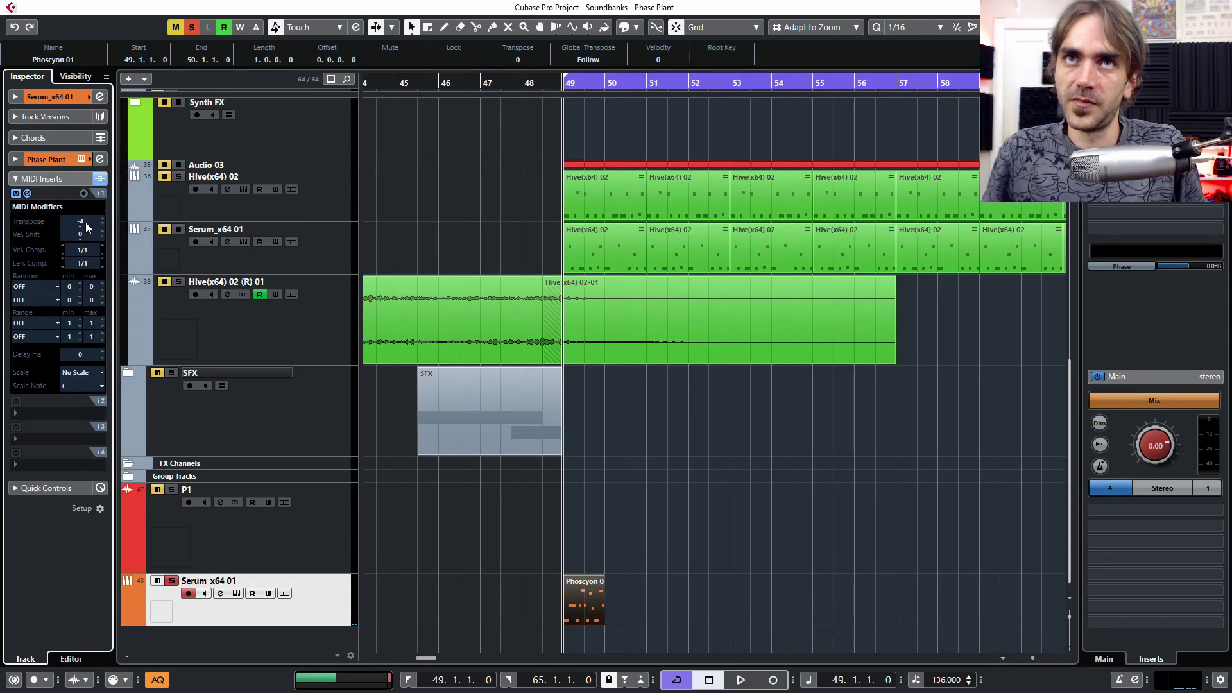
Step: Transpose all notes of the Phoscyon 01 part down one octave, start playback and close the note editor
double_click(583, 597)
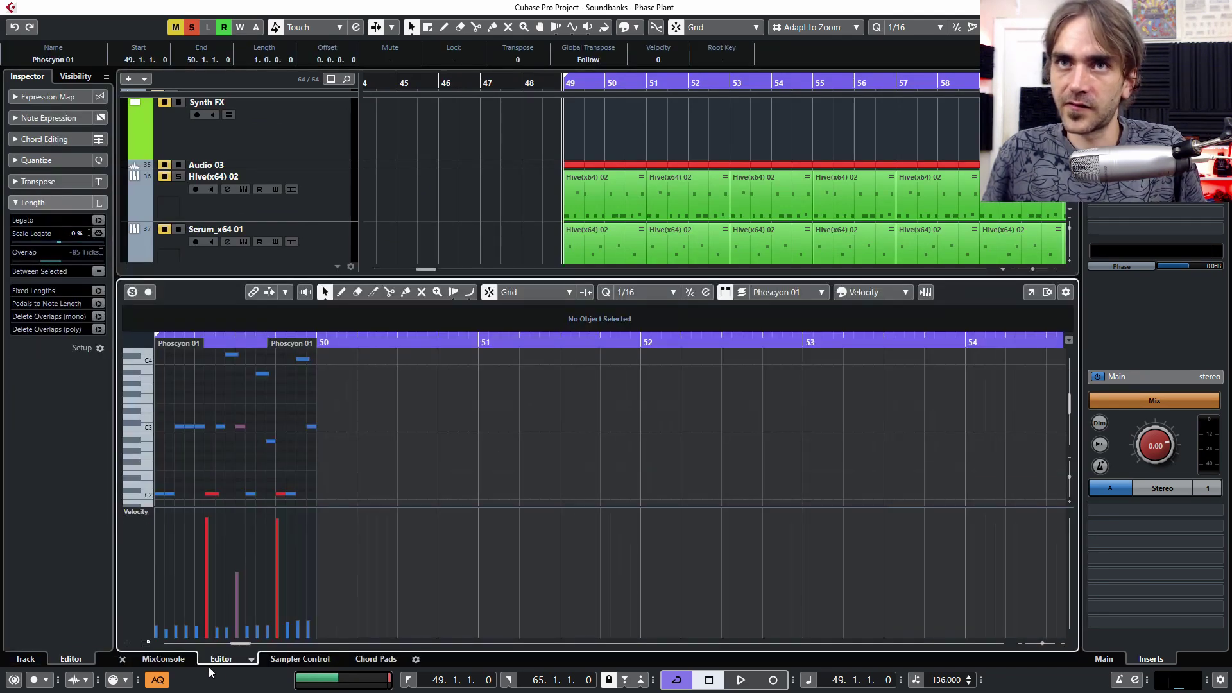
key("ctrl+a")
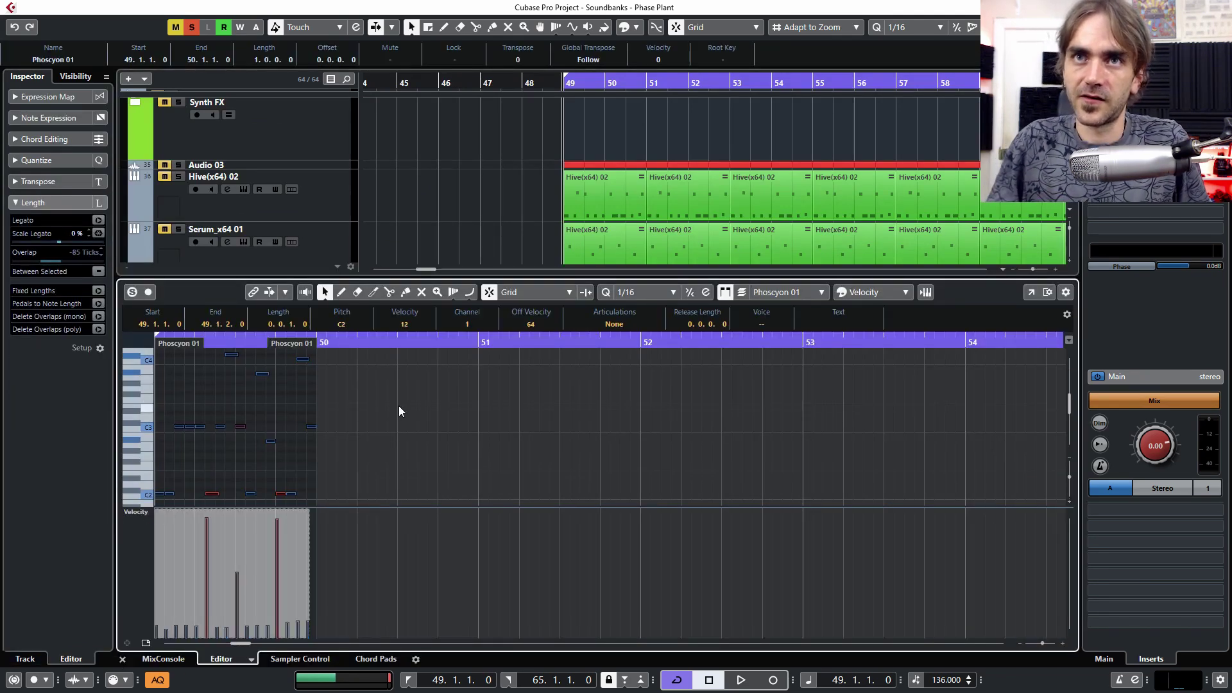
key("space")
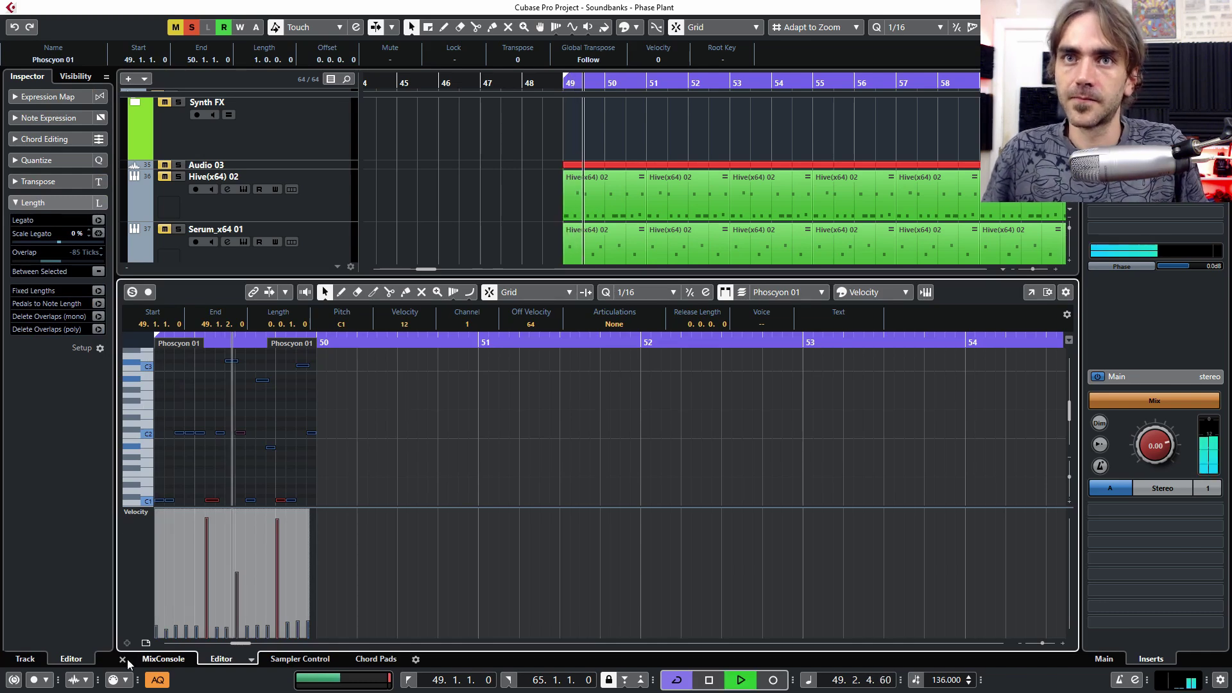
key("ctrl+e")
Step: Repeat the one-bar Phoscyon 01 part up to bar 65 and restart playback
key("g")
key("g")
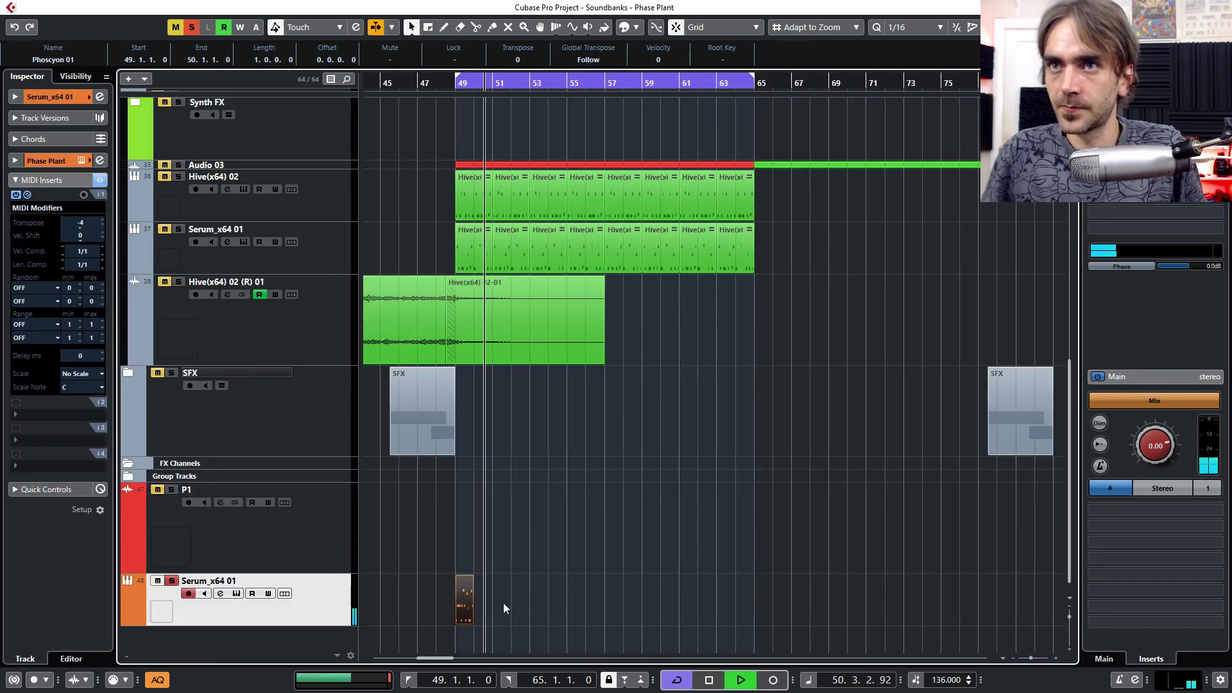
left_click_drag(473, 620, 753, 590)
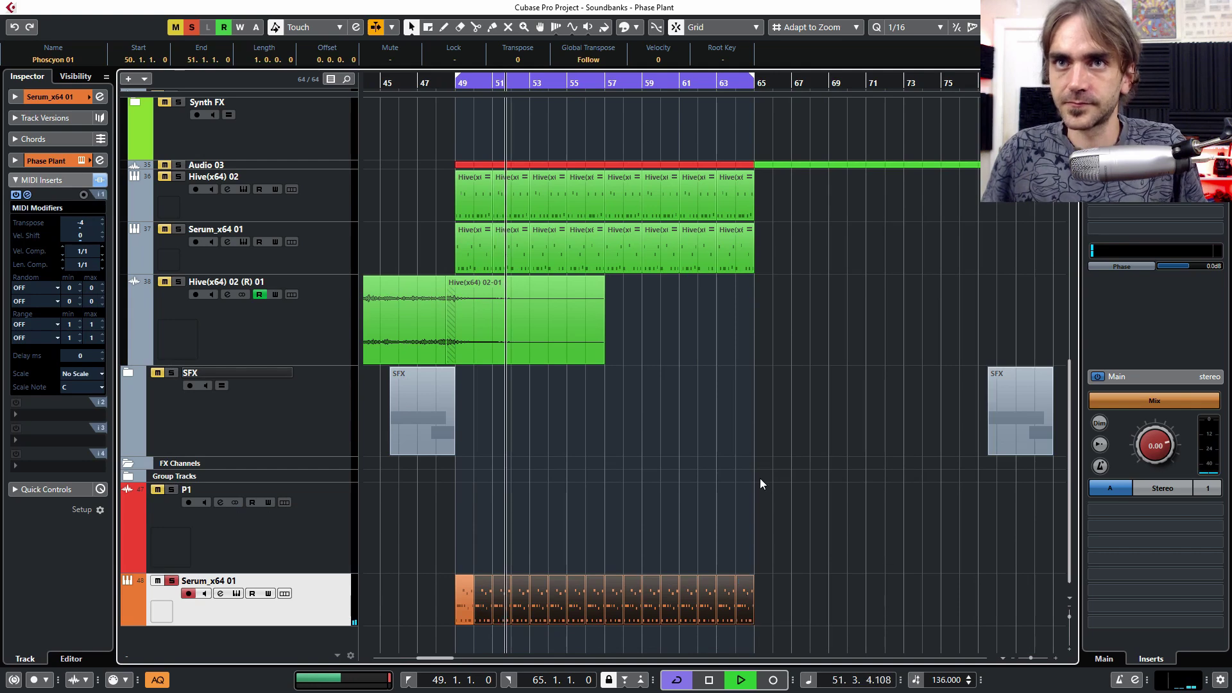
left_click(730, 498)
key("space")
key("space")
Step: Fold the Synths folder and take the Serum_x64 01 track out of solo to hear it in the full mix
scroll(577, 385, "up", 5)
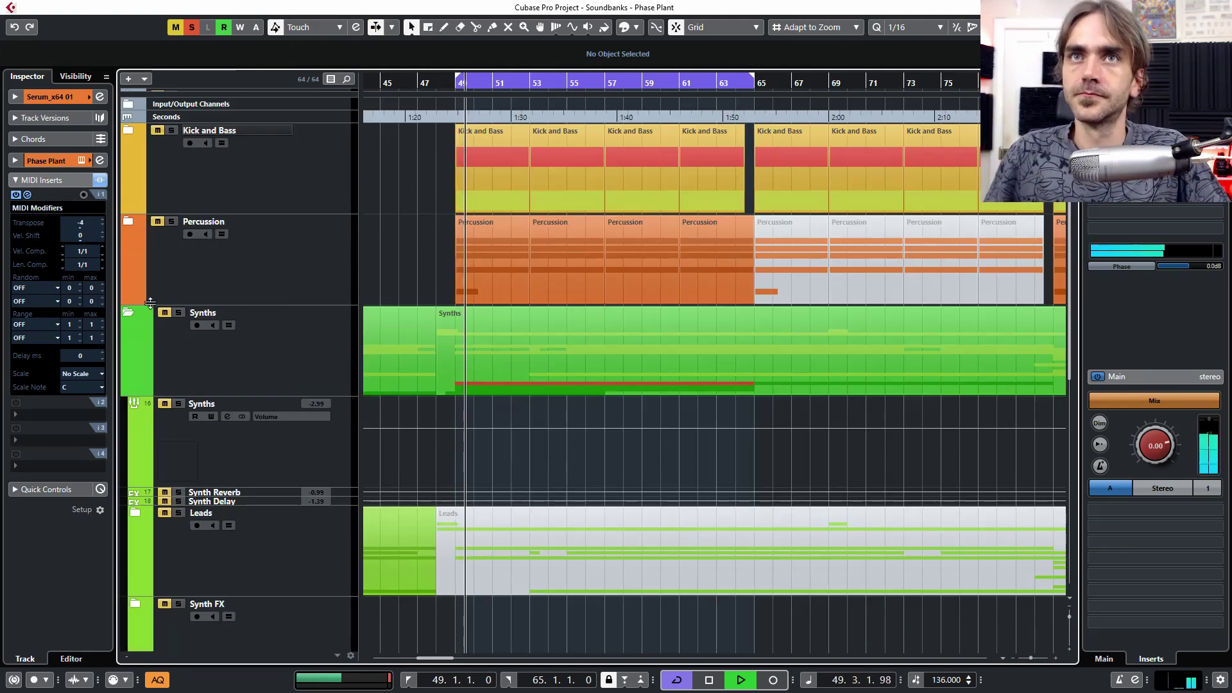
left_click(128, 313)
left_click(172, 612)
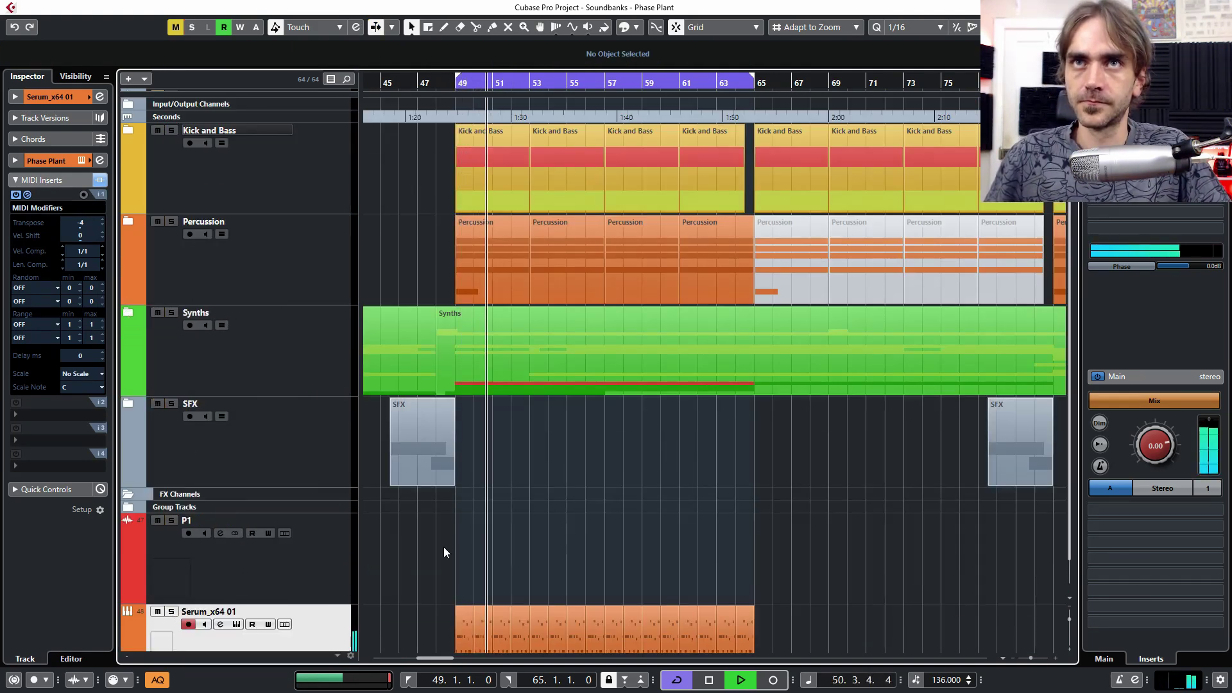
scroll(589, 558, "down", 1)
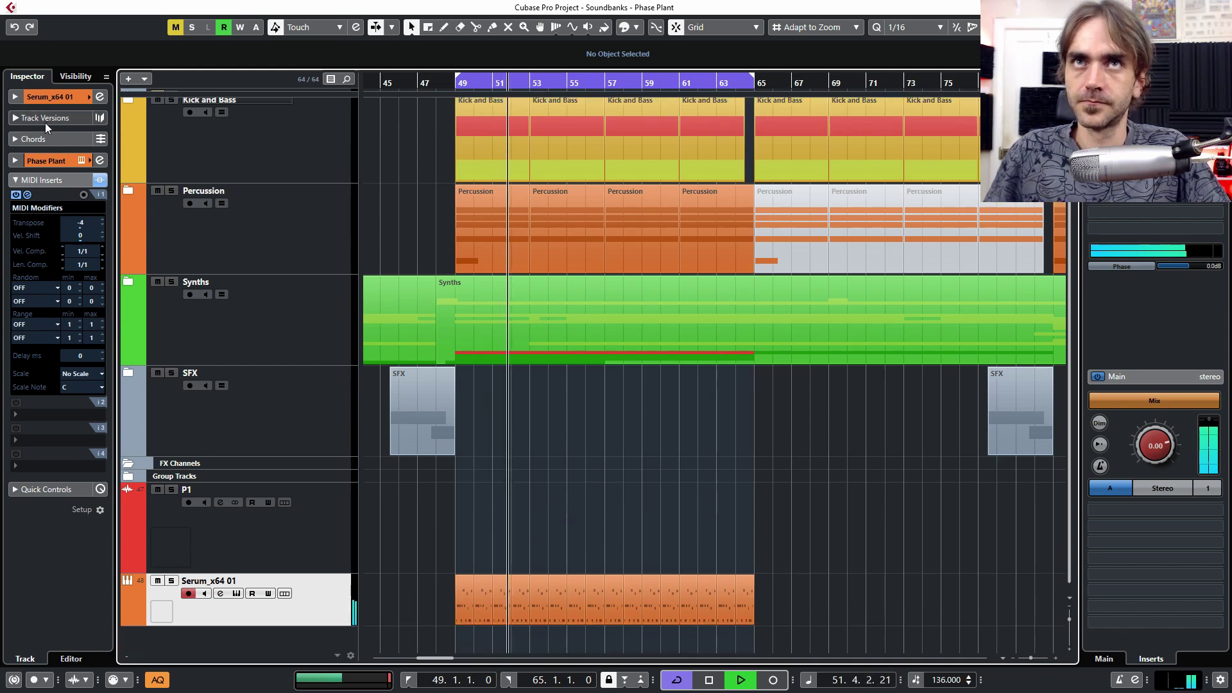
Step: Lower the Serum_x64 01 track's volume to -13.4, open its channel settings and stop playback
left_click(50, 97)
left_click(100, 97)
key("space")
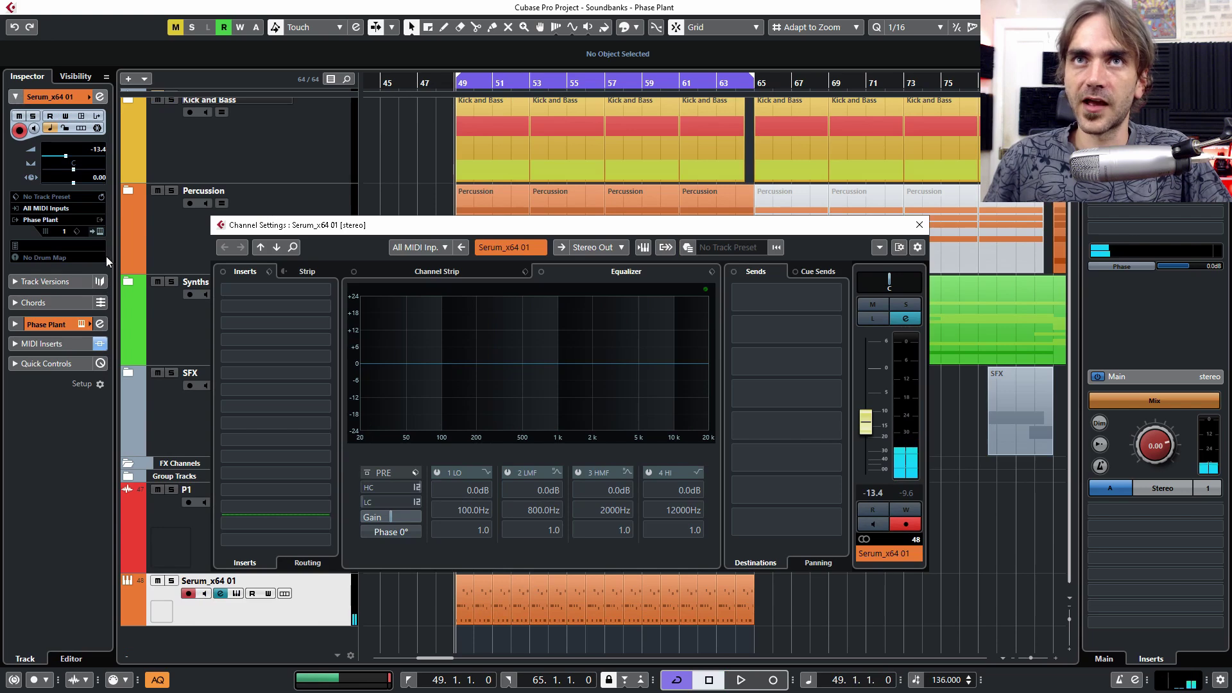
Step: Reopen Phase Plant and add a Slice EQ to Lane 3 with a low cut at about 200 Hz
left_click(81, 324)
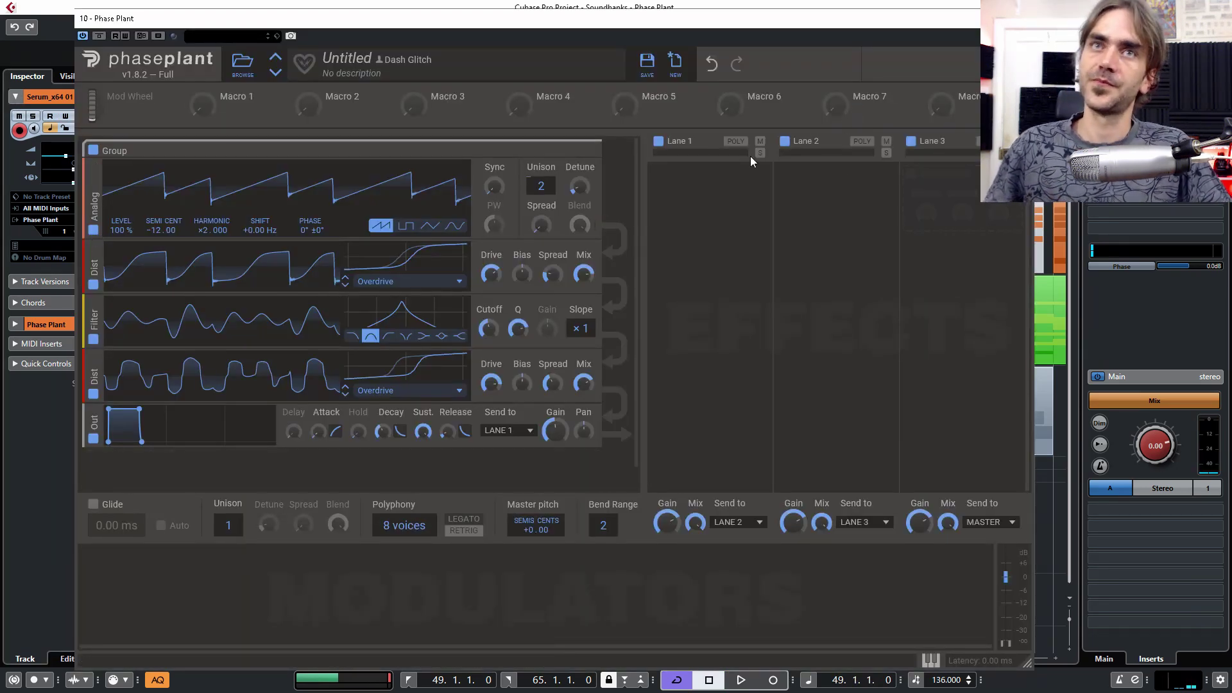
left_click(934, 191)
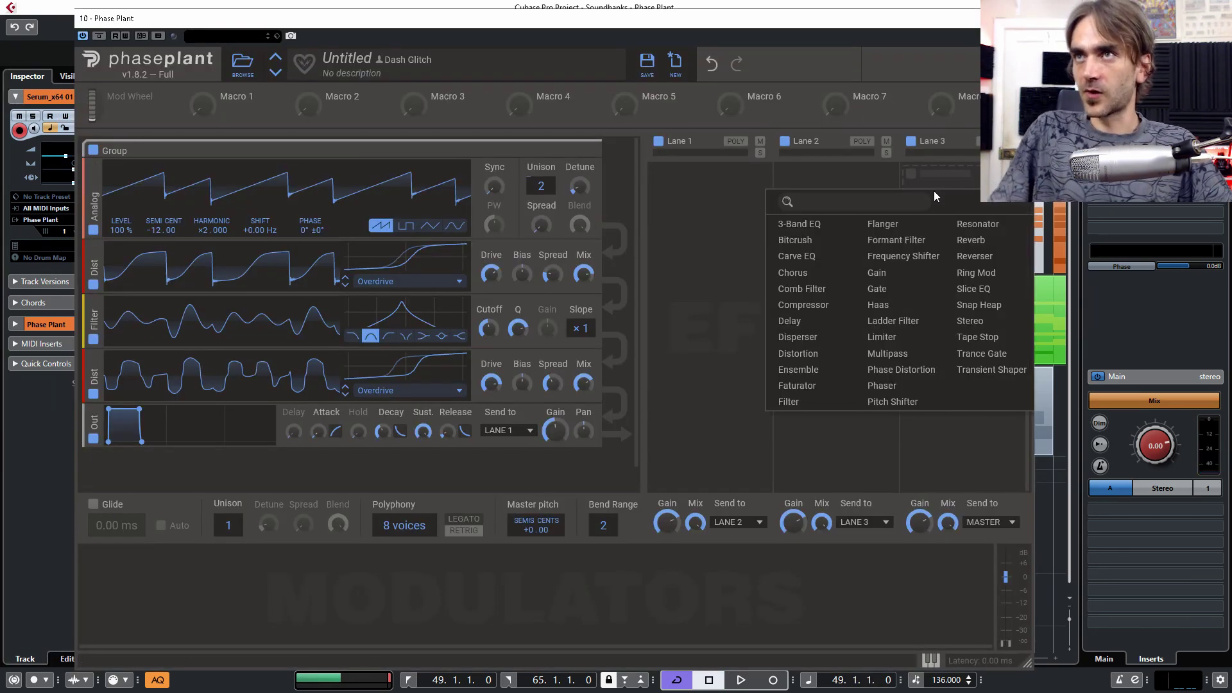
left_click(973, 289)
left_click(1018, 175)
left_click_drag(291, 371, 521, 390)
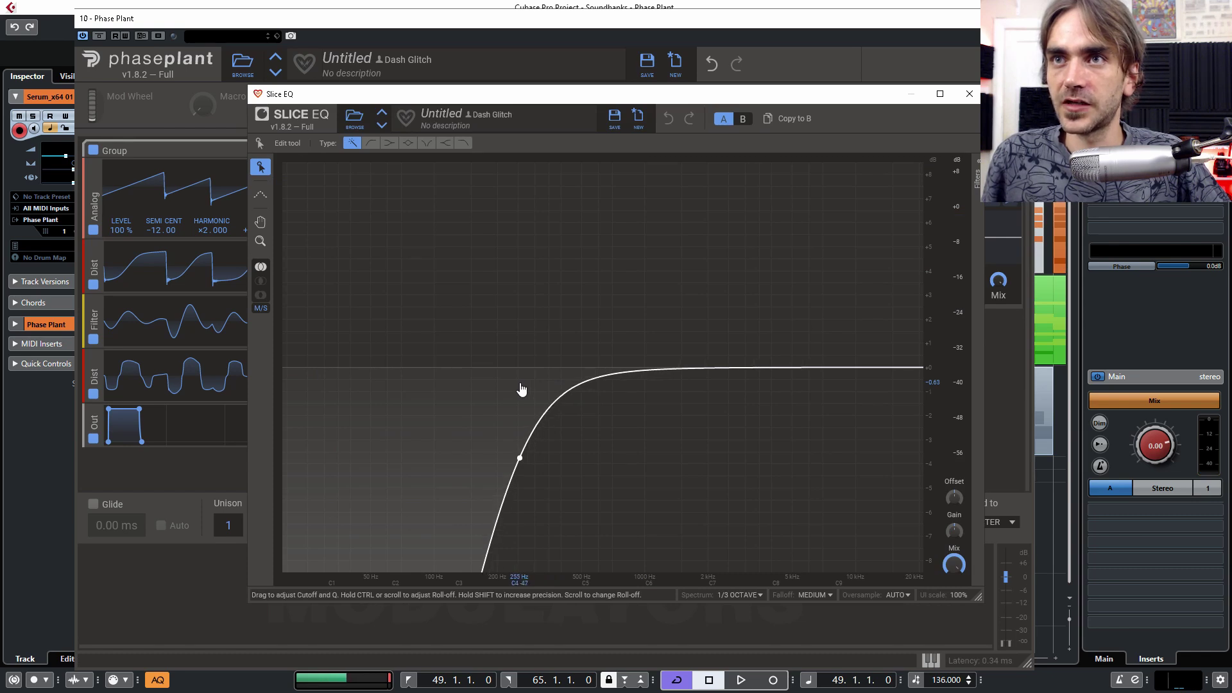
left_click(969, 94)
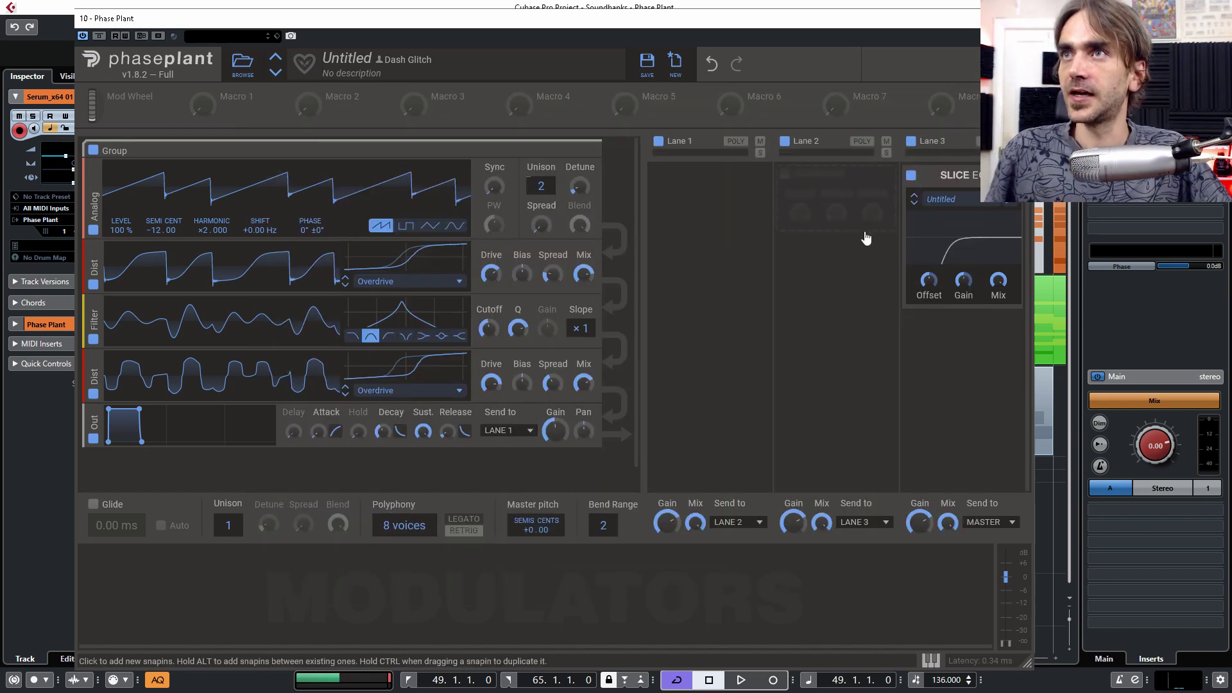
Step: Place a Gain of -12.60 dB above the Slice EQ in Lane 3 and add a Reverb to Lane 1
left_click(859, 186)
left_click(885, 271)
left_click_drag(831, 173, 963, 266)
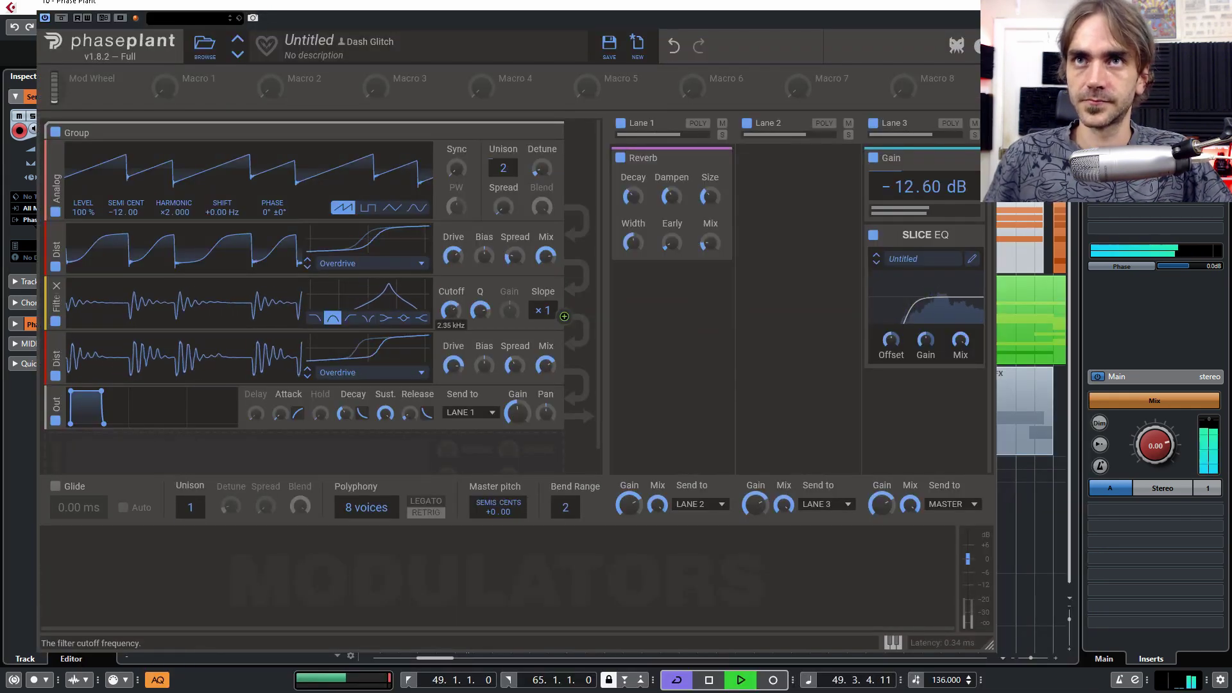
Step: Lower the Filter's cutoff during playback and raise the Serum_x64 01 track's volume to -5.16
mouse_move(451, 311)
left_mouse_down()
mouse_move(450, 346)
mouse_move(450, 303)
mouse_move(451, 317)
left_mouse_up()
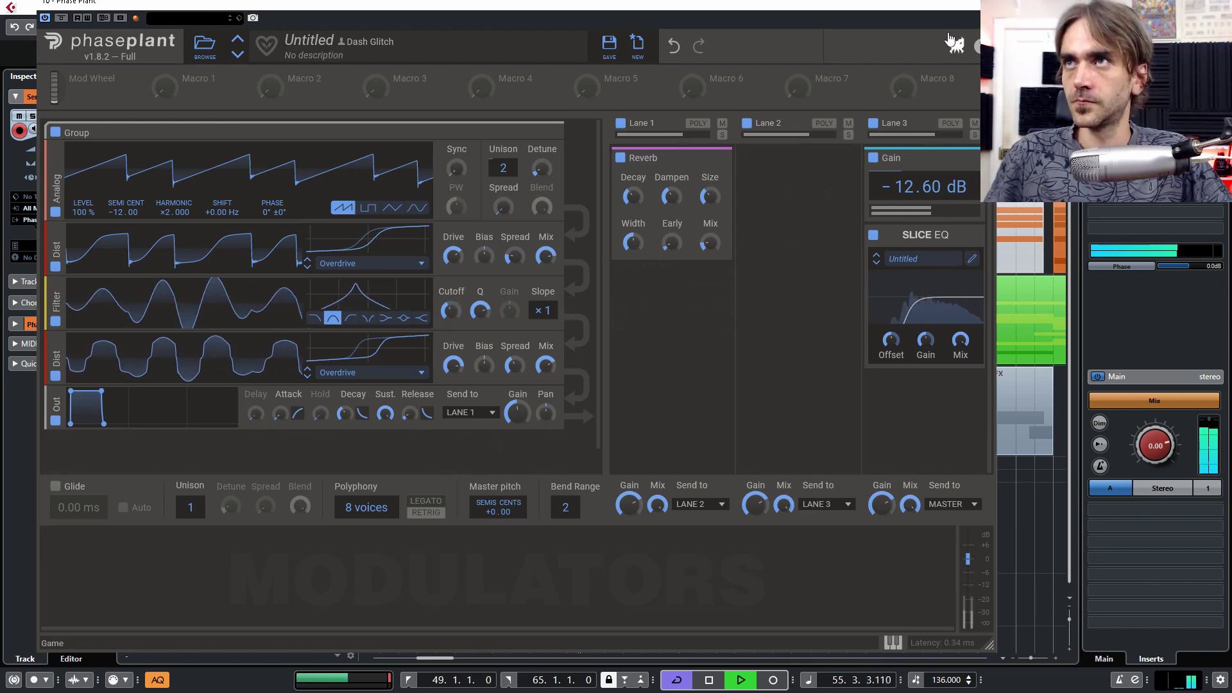
key("Escape")
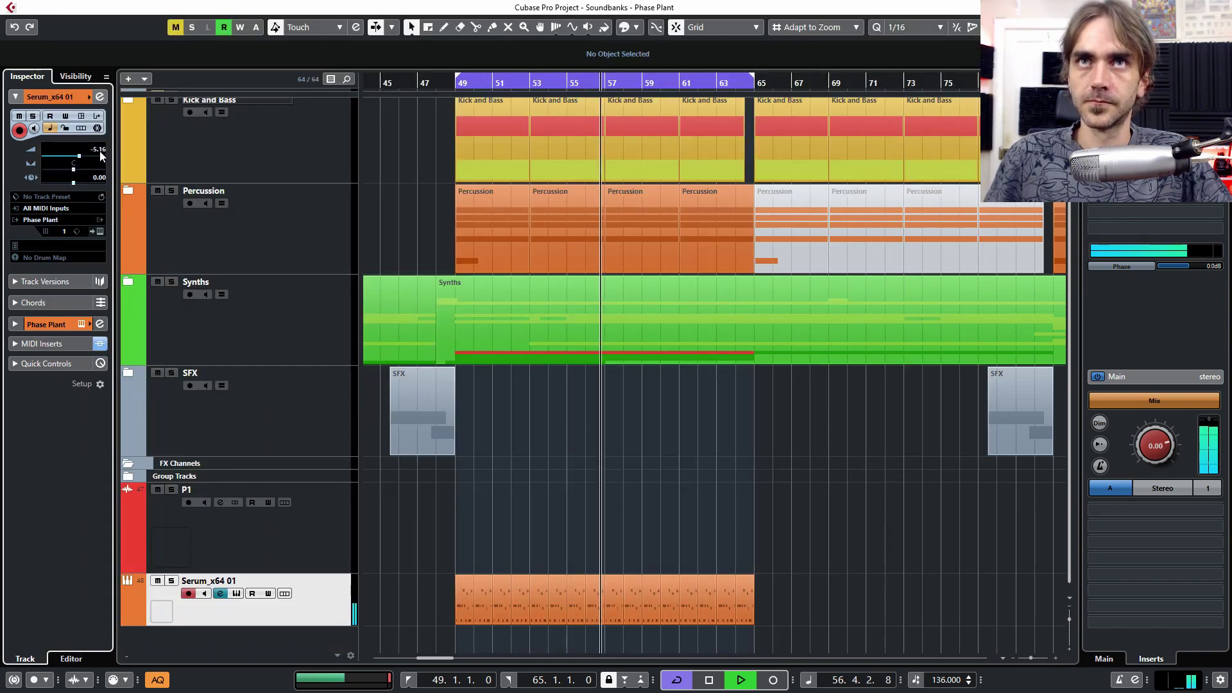
key("space")
Step: Make the Phase Plant patch monophonic with 1 voice, and enable Glide with Auto at 116 ms
left_click(101, 231)
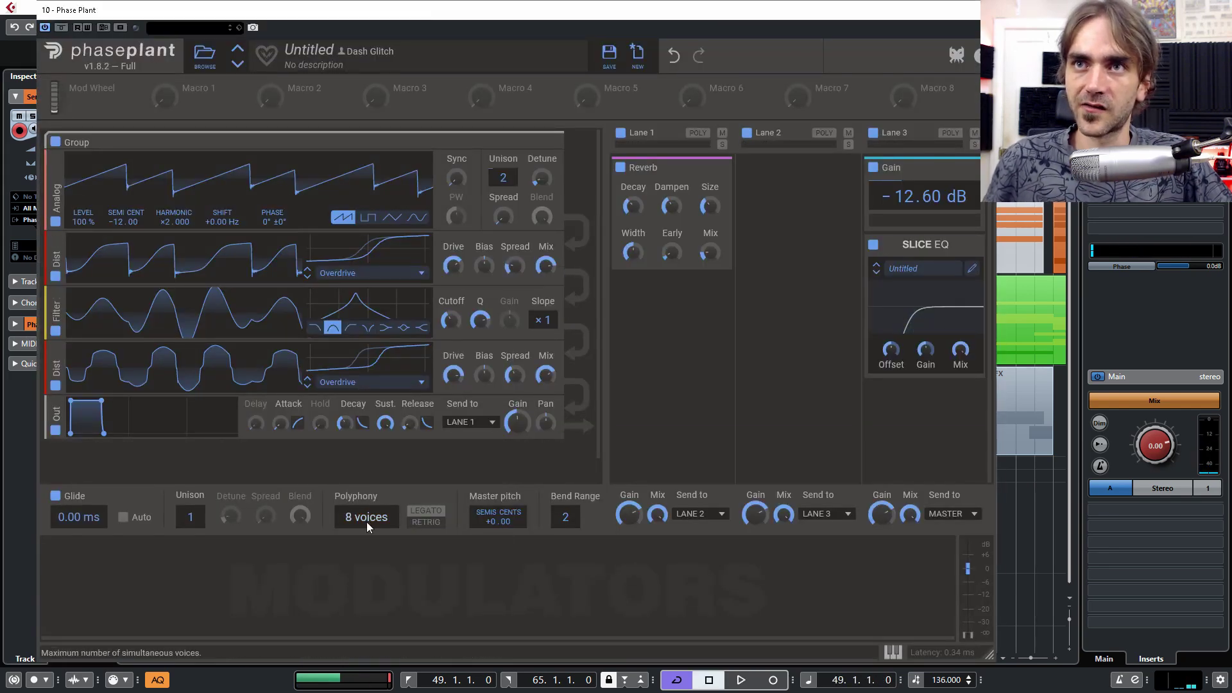
left_click_drag(367, 517, 366, 512)
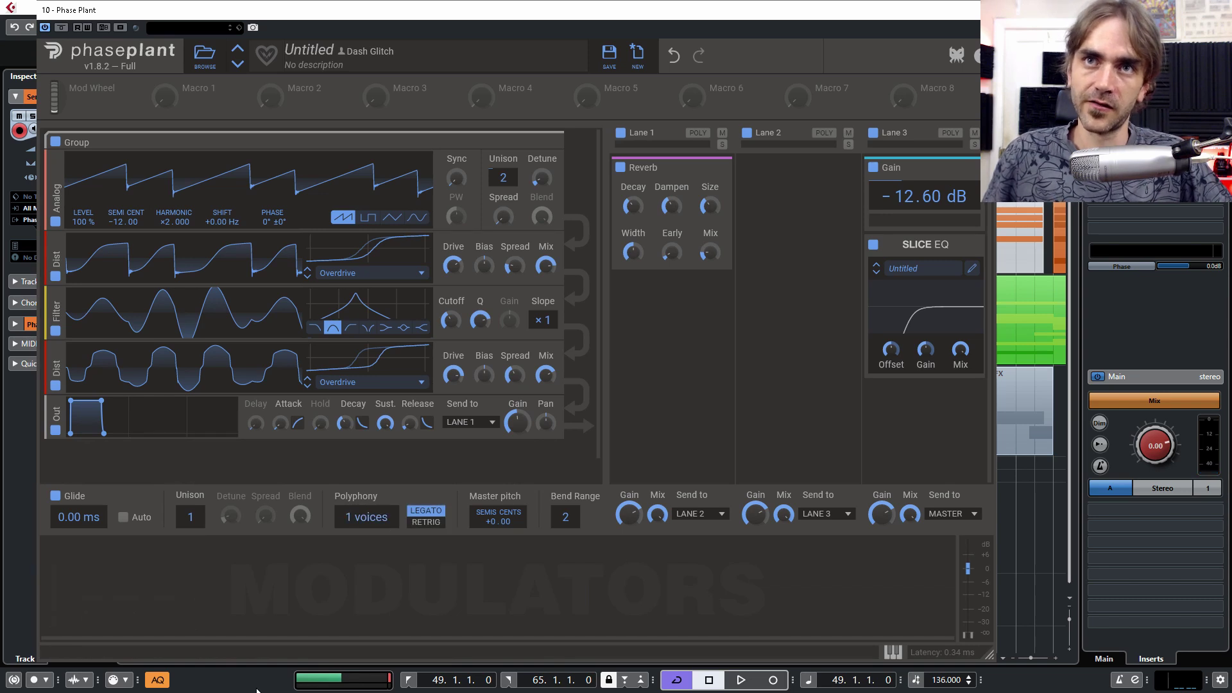
left_click(124, 520)
left_click_drag(91, 529, 91, 519)
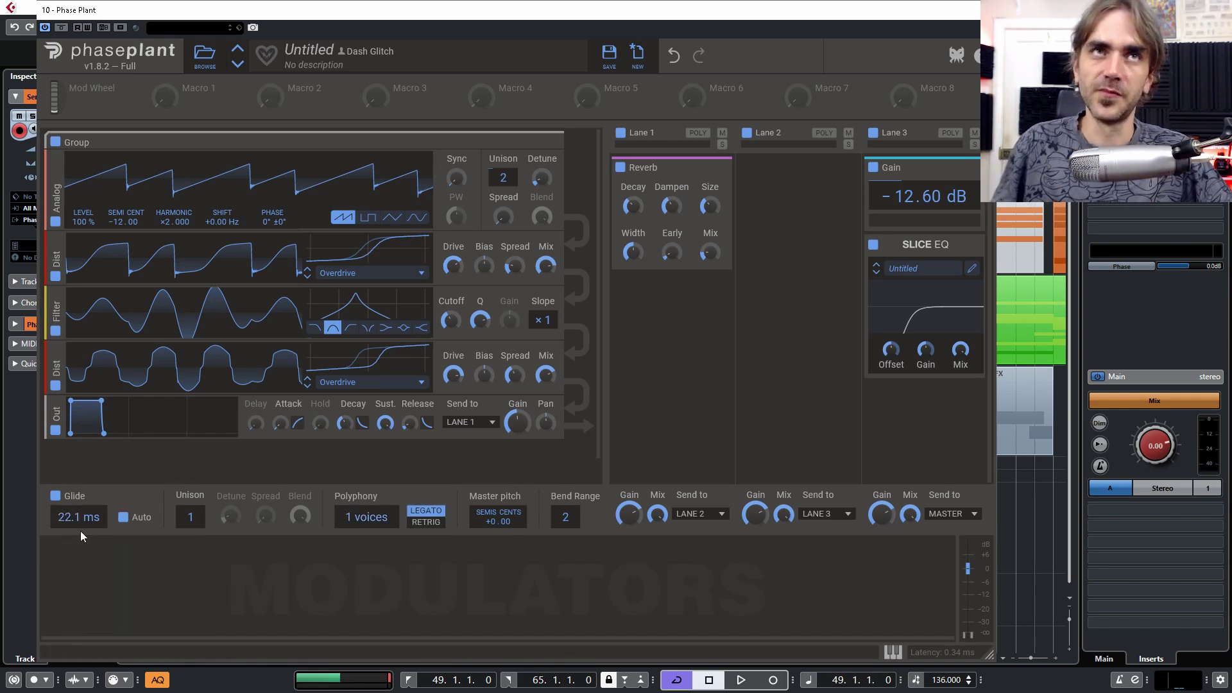
key("space")
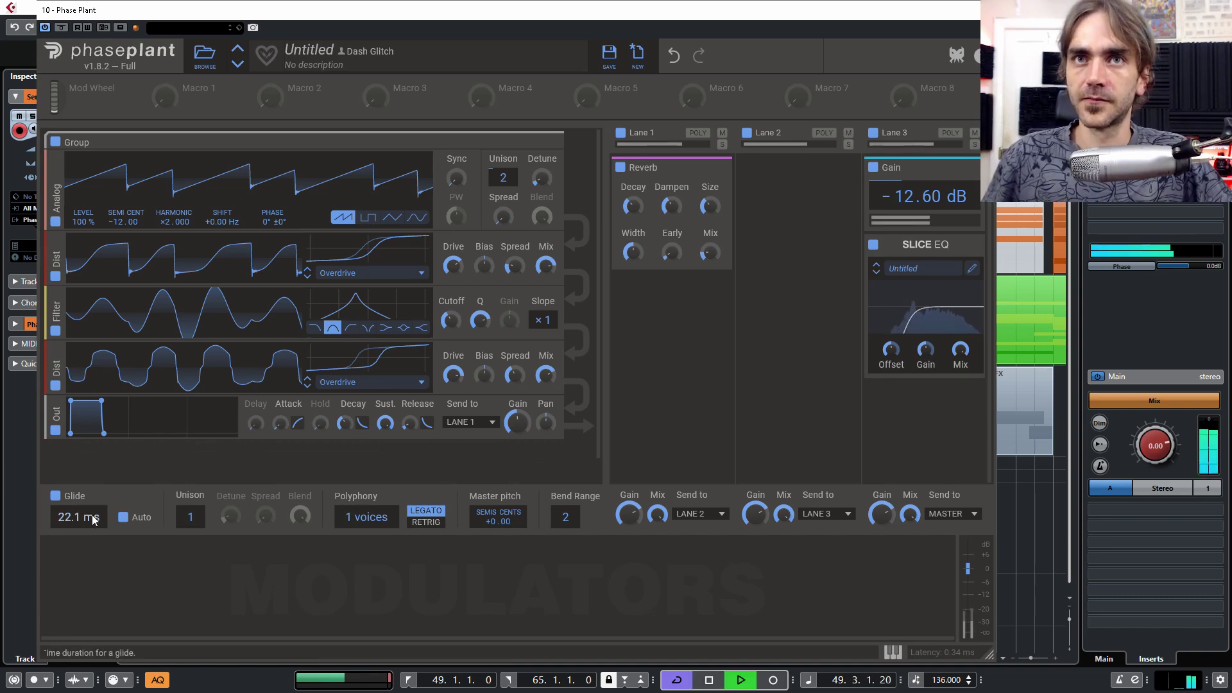
left_click_drag(79, 519, 79, 511)
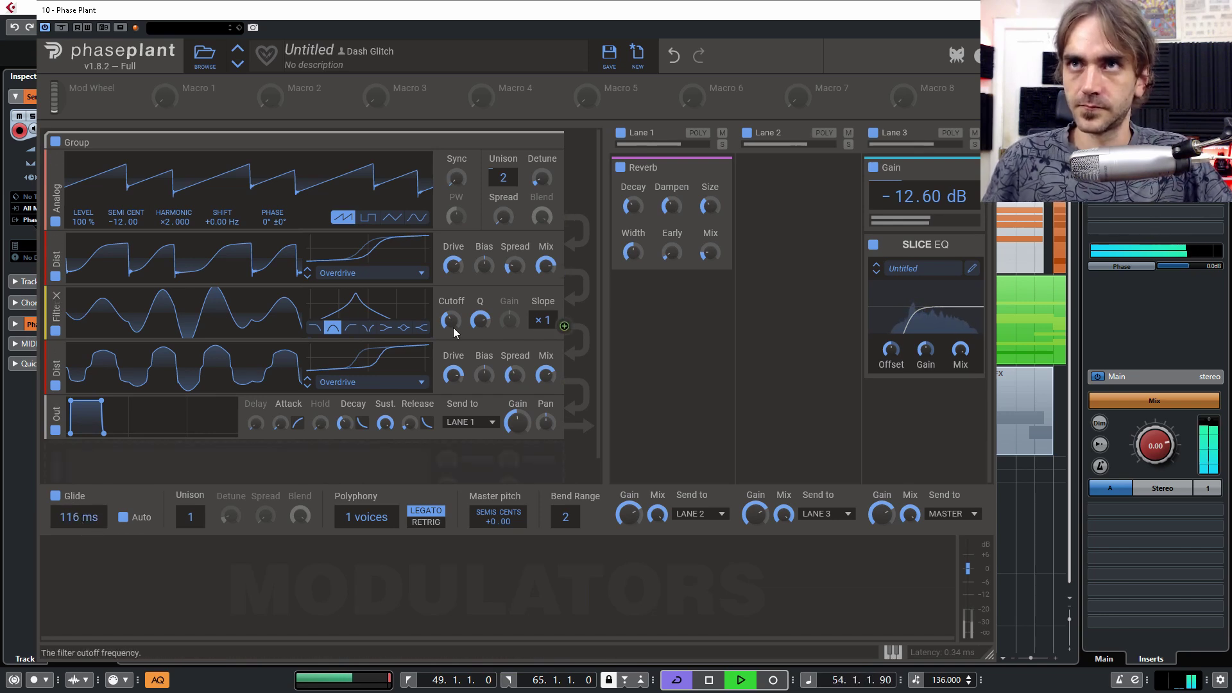
Step: Readjust the band-pass Filter's cutoff while listening, finishing with a higher setting, and stop playback
mouse_move(450, 321)
left_mouse_down()
mouse_move(451, 302)
mouse_move(450, 331)
left_mouse_up()
key("space")
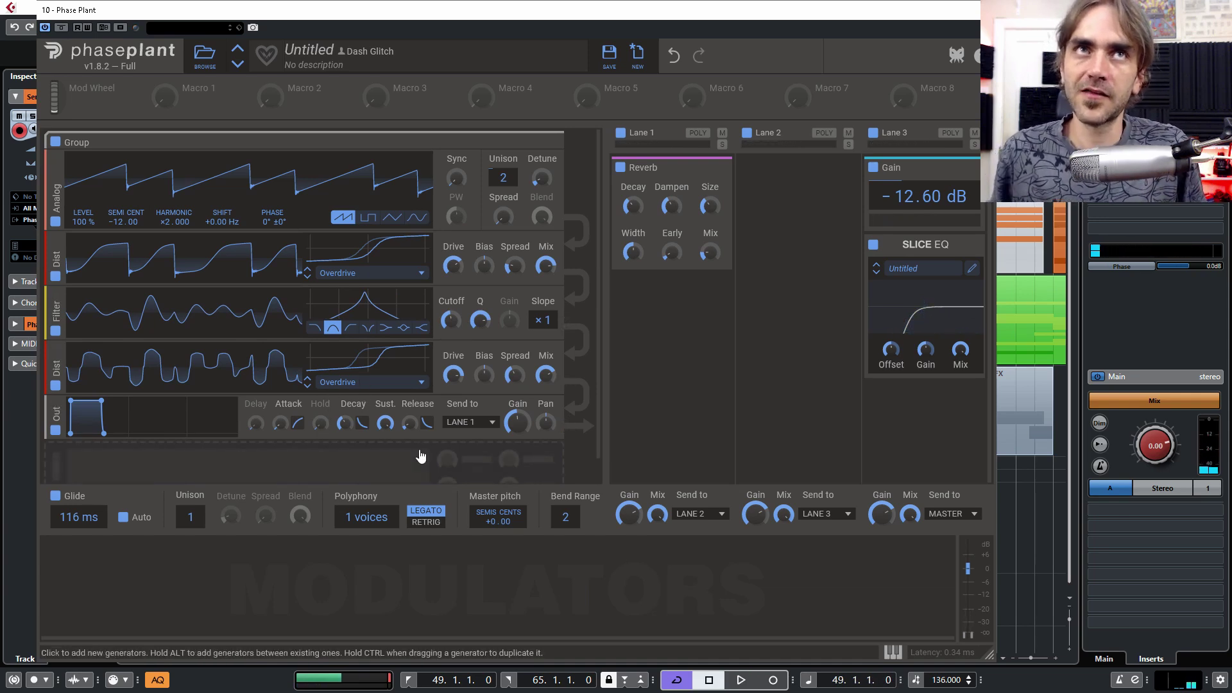
Step: Duplicate the Distortion below the Filter, setting the original to Saturate and the copy to Quantize
left_click(357, 274)
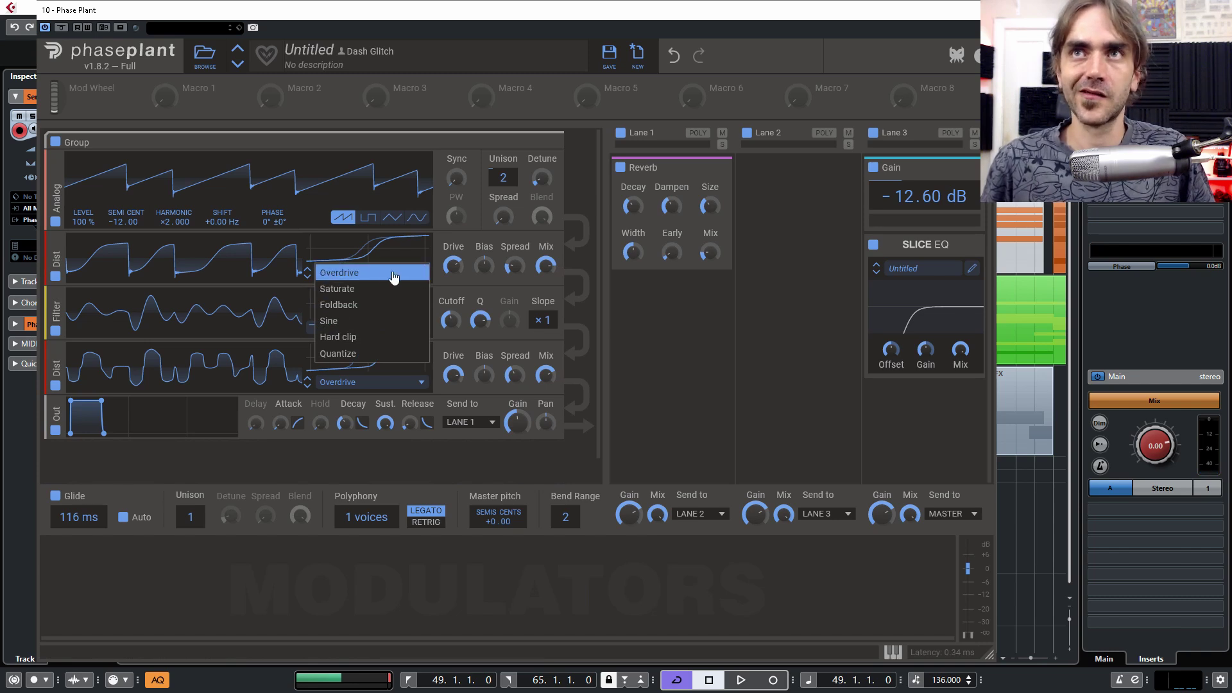
left_click(227, 461)
left_click_drag(61, 369, 68, 410)
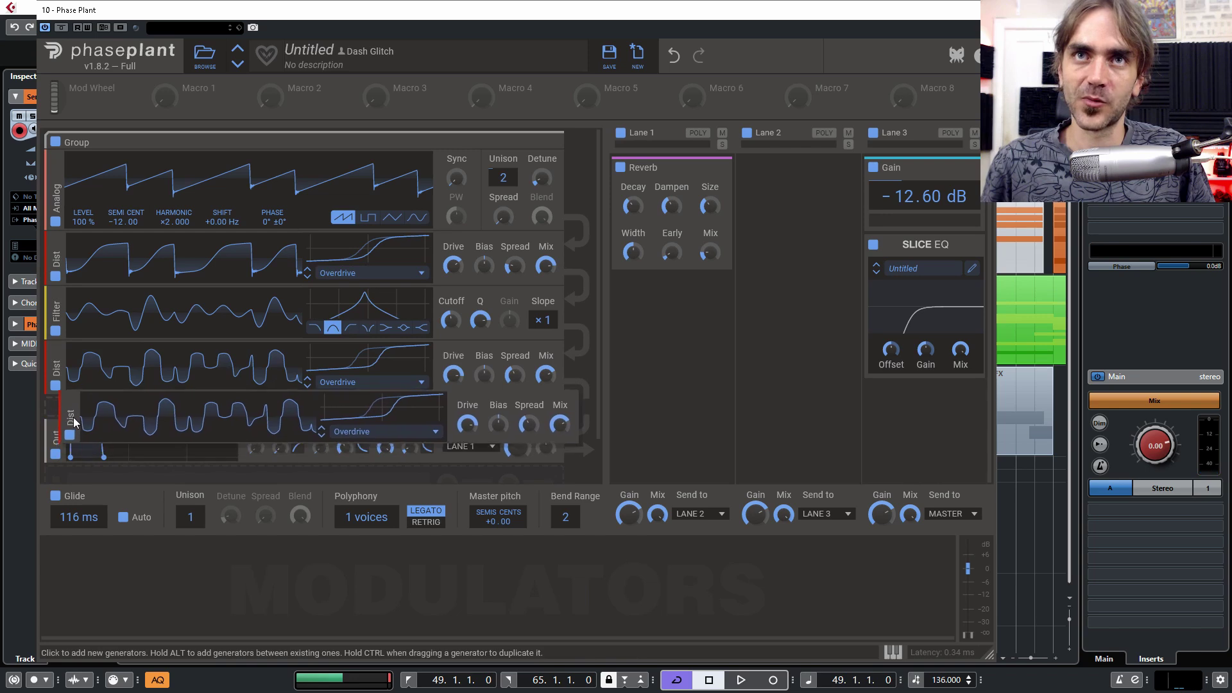
left_click(363, 389)
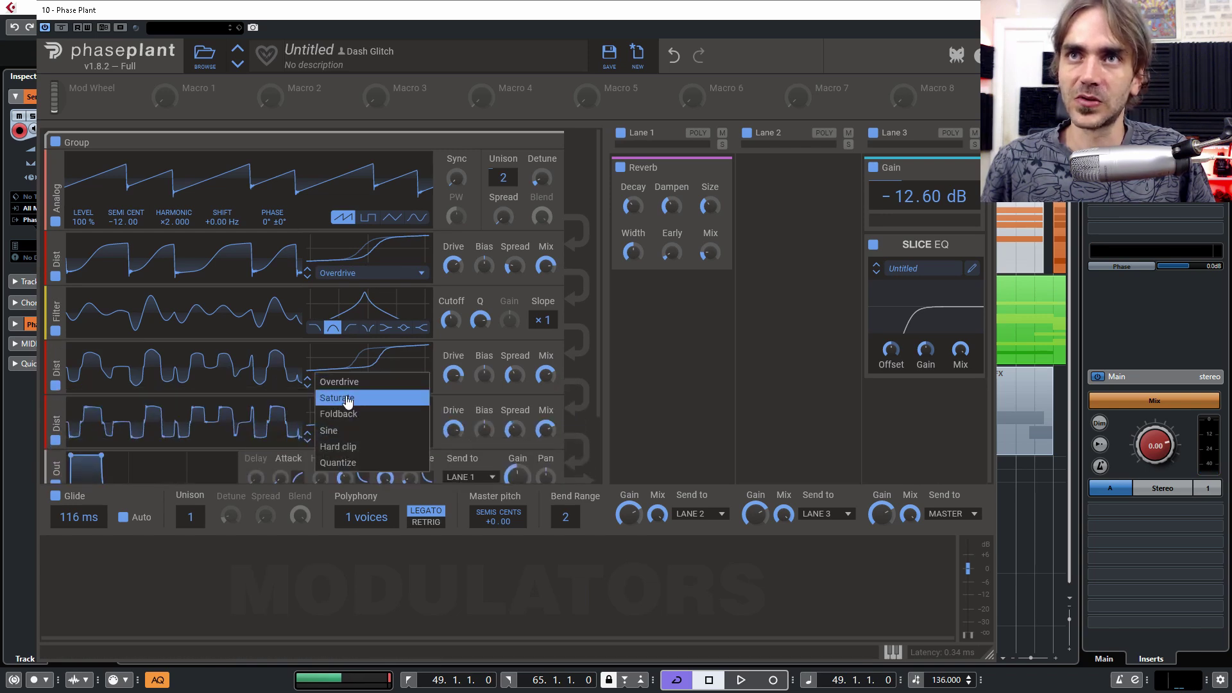
left_click(346, 402)
left_click(348, 443)
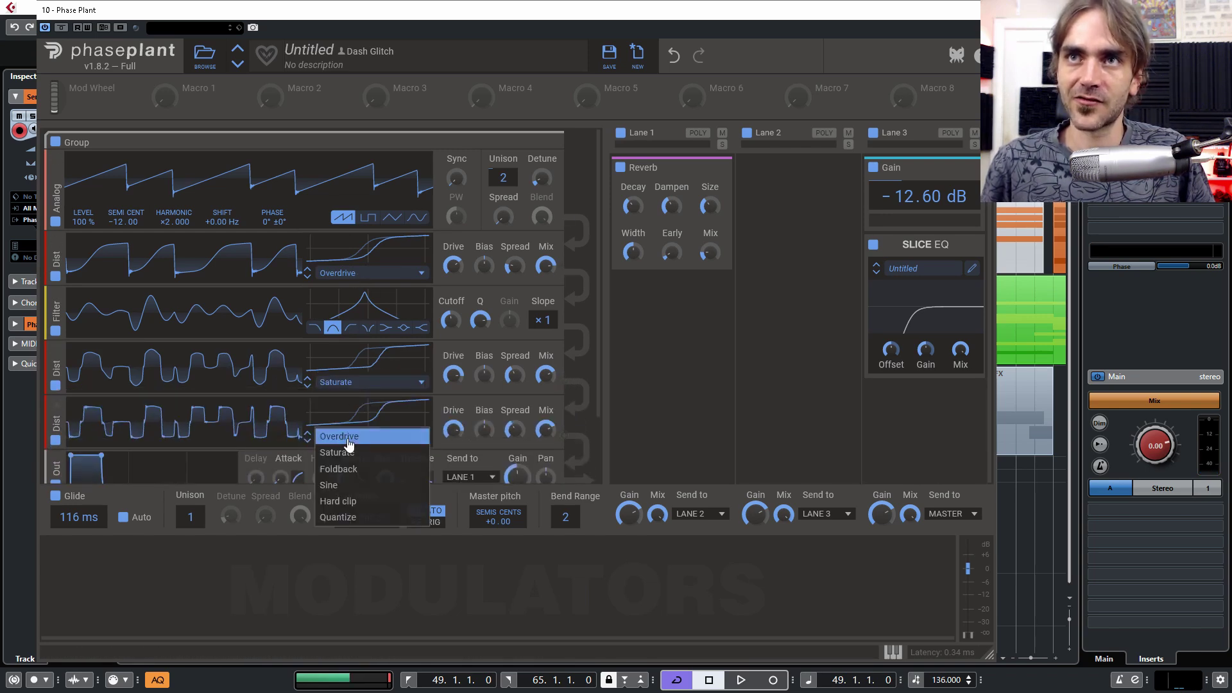
left_click(343, 512)
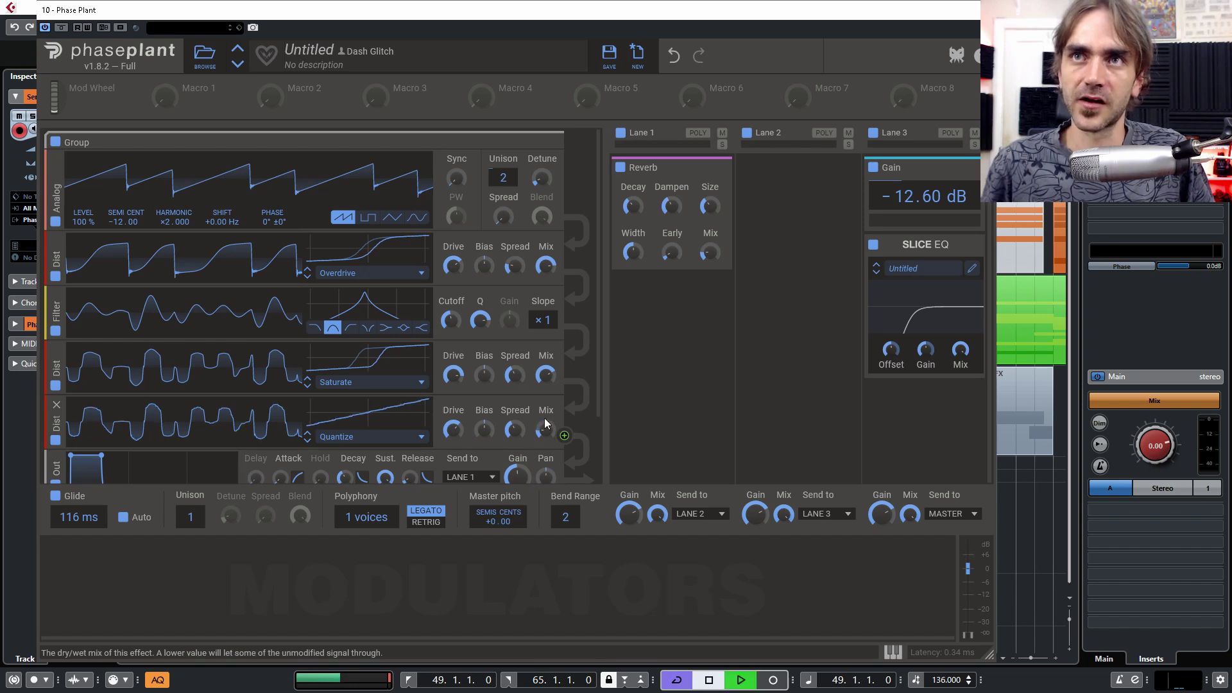
Step: Lower the band-pass Filter's cutoff to about 298 Hz while auditioning the patch, and stop playback
key("space")
scroll(539, 386, "down", 1)
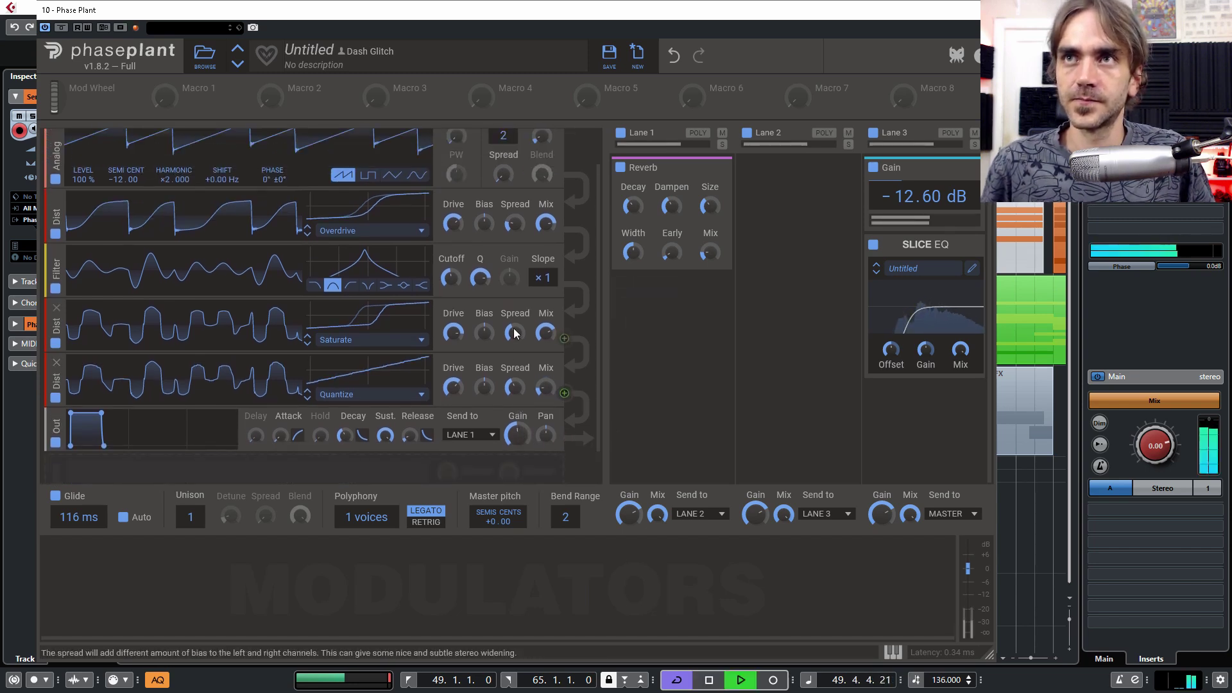
left_click_drag(451, 277, 450, 292)
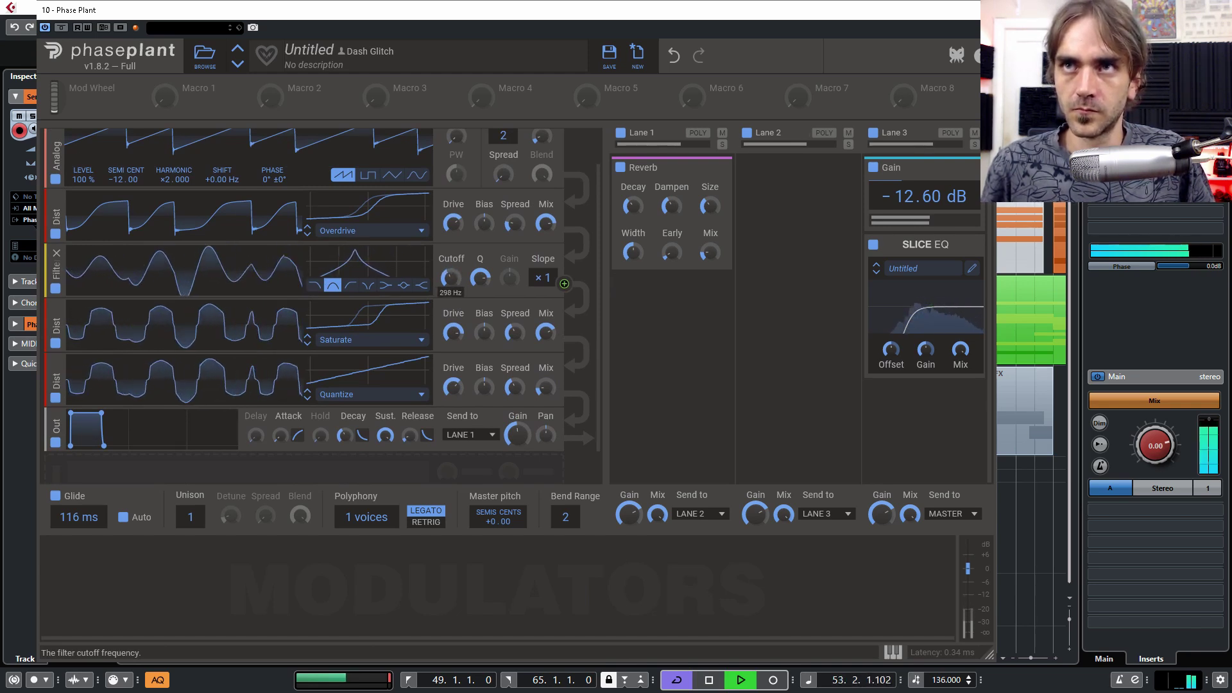
key("space")
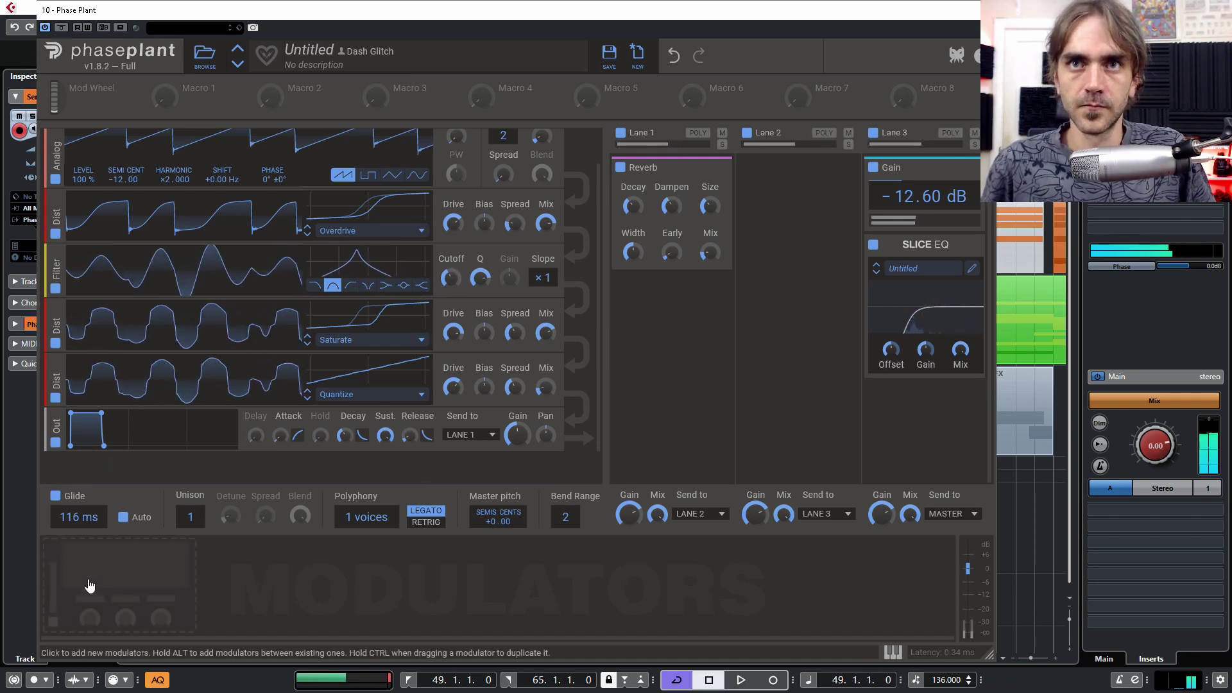
Step: Add a Random modulator, route it to the Filter's cutoff, and set it to a tempo-synced 4/8 rate with some smoothing
left_click(89, 583)
left_click(118, 633)
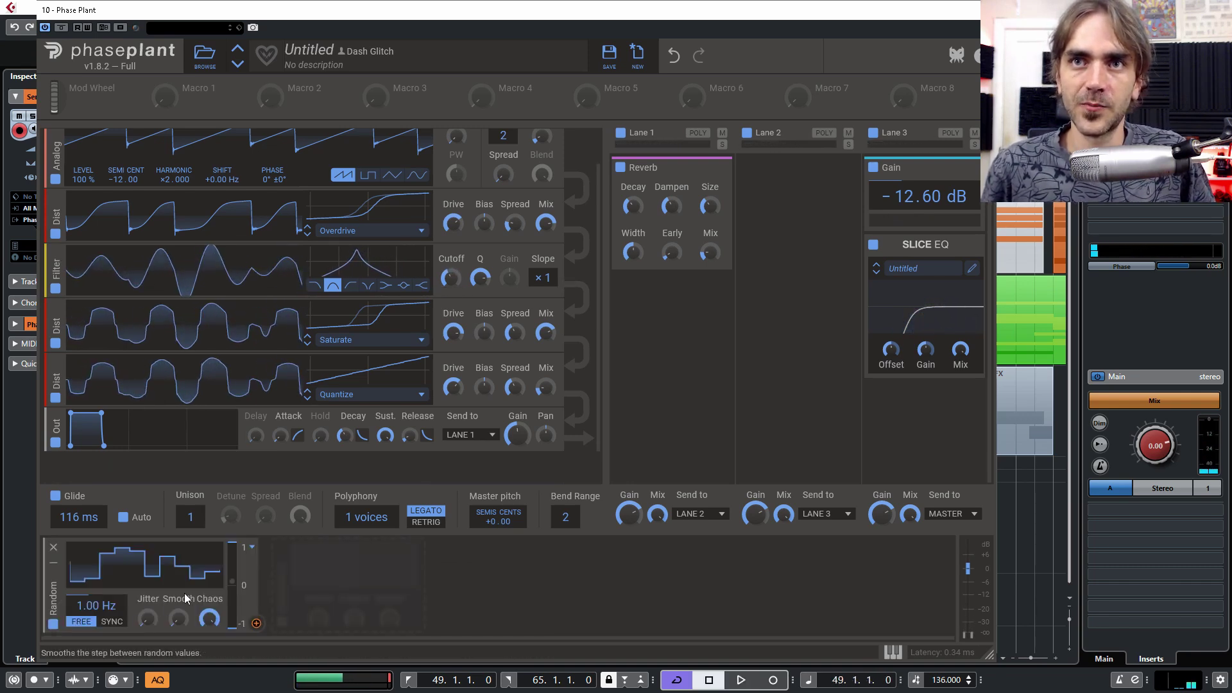
left_click_drag(256, 623, 537, 245)
left_click_drag(442, 298, 451, 292)
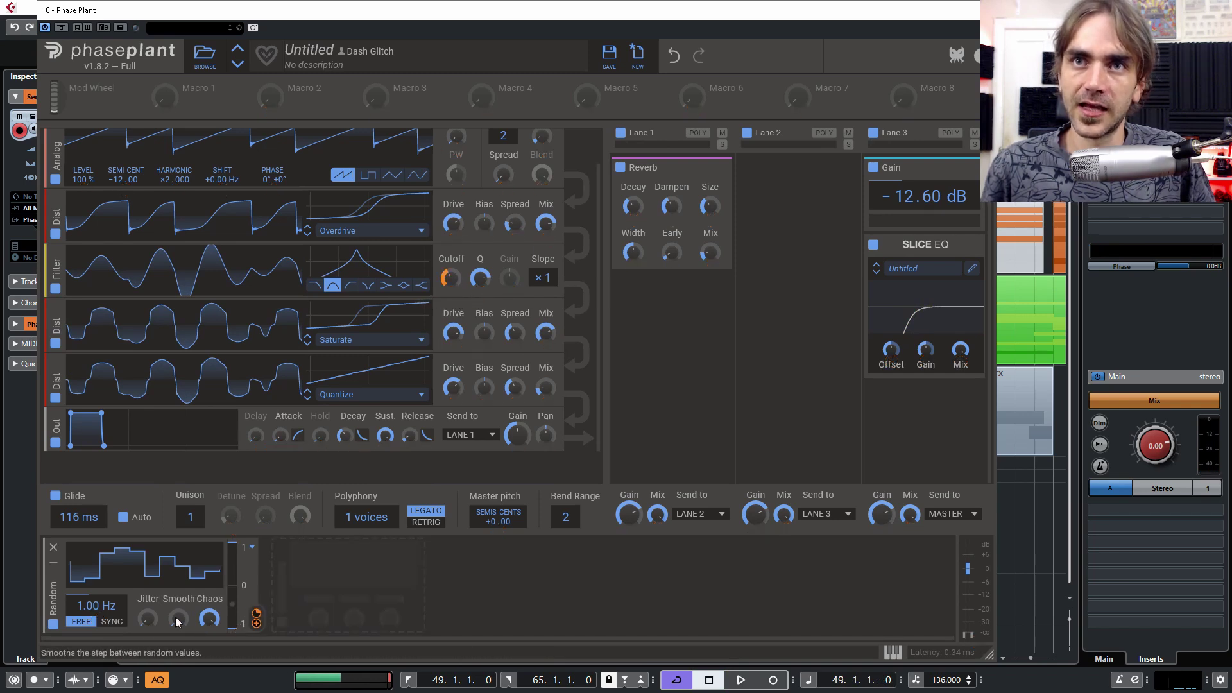
left_click(111, 623)
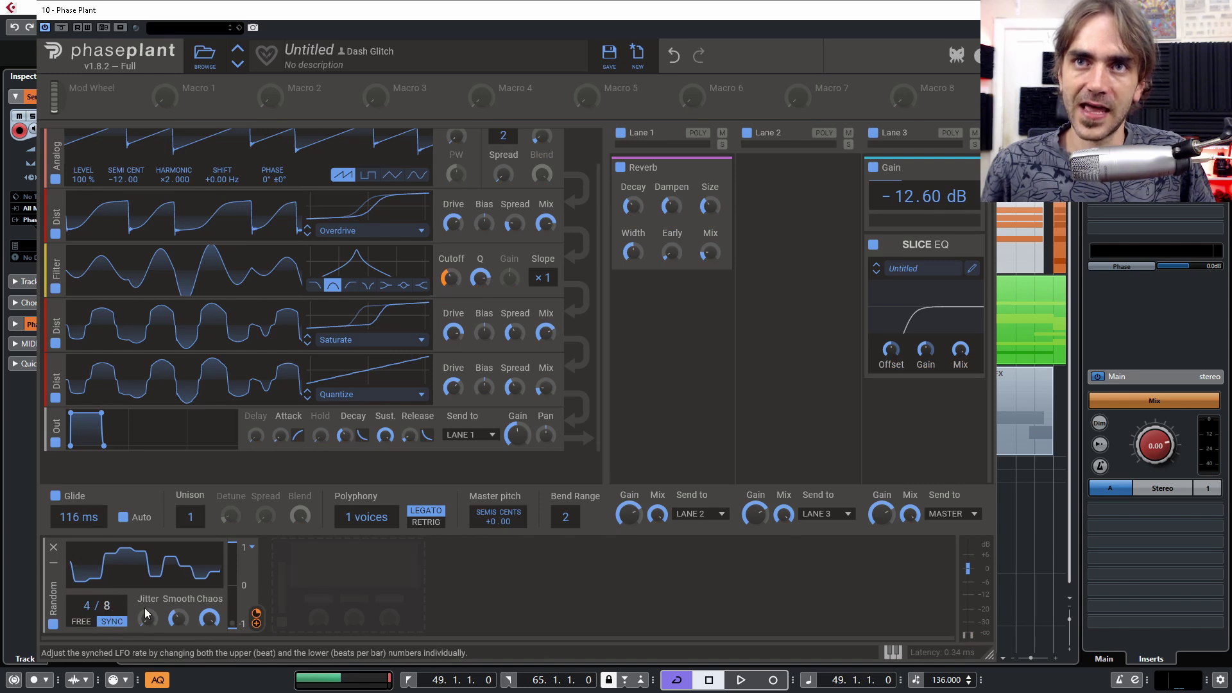
Step: Audition the random cutoff modulation and switch the Random modulator's output to Unipolar
key("space")
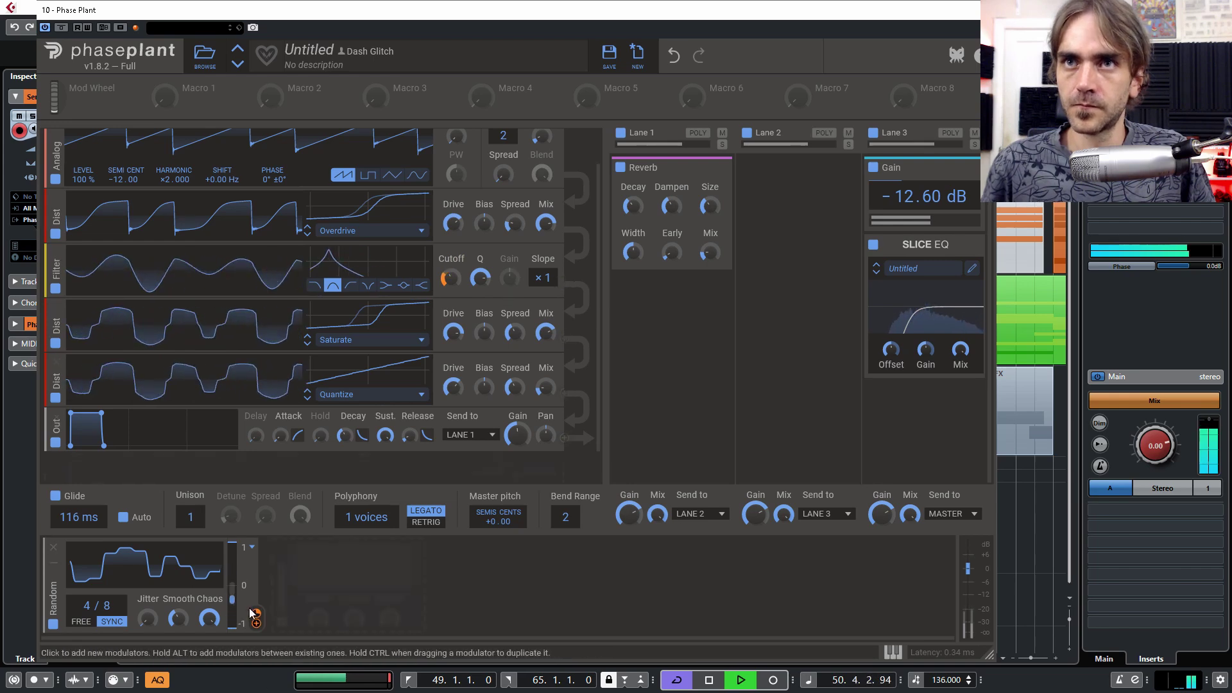
left_click(250, 547)
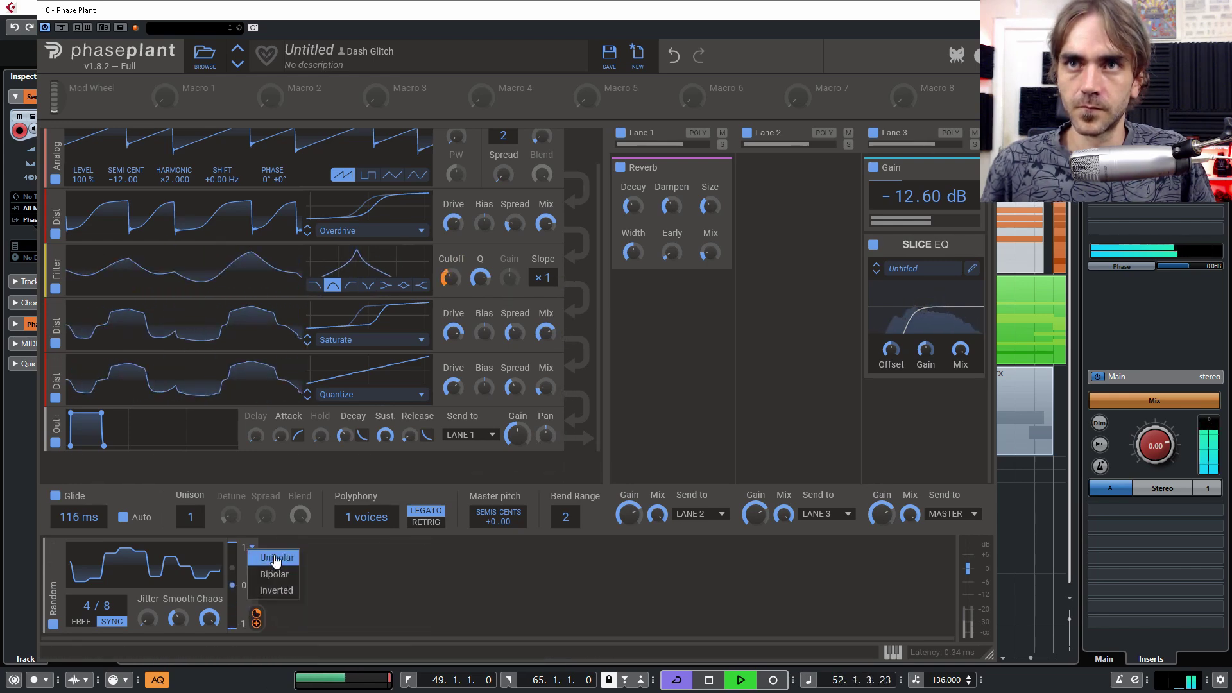
left_click(276, 558)
key("space")
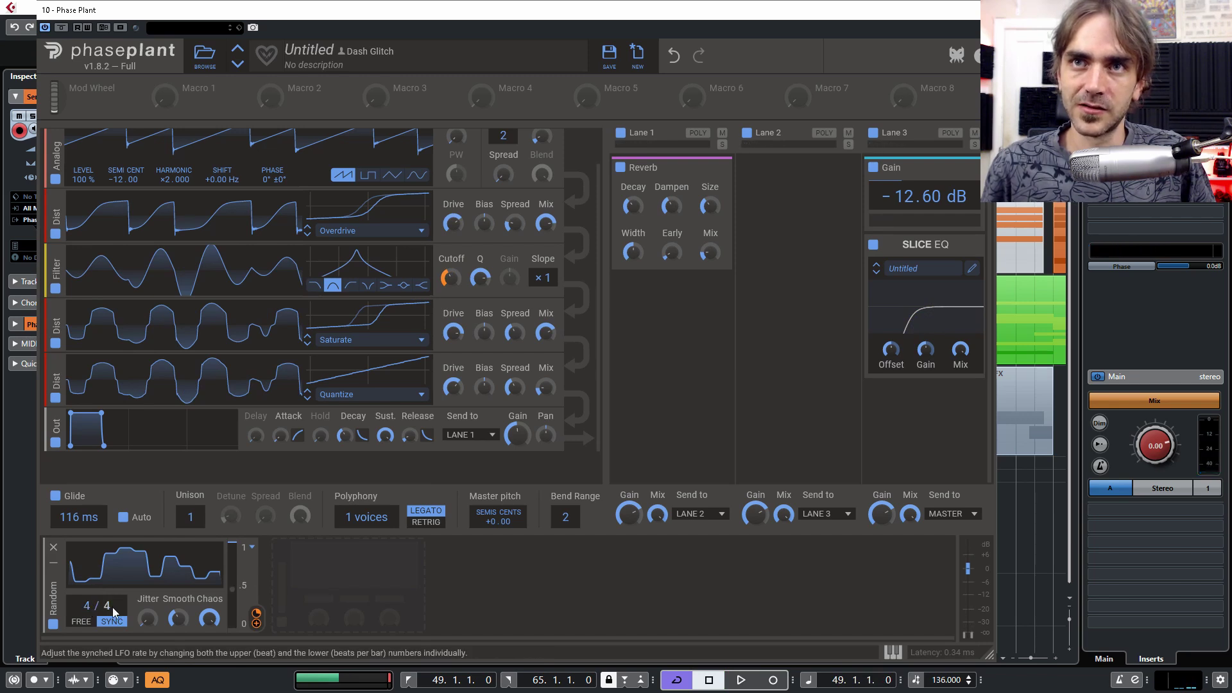
Step: Compare the Random modulator's synced rates of 4/4 and 4/16 in short playbacks, and settle on 8/4
key("space")
key("space")
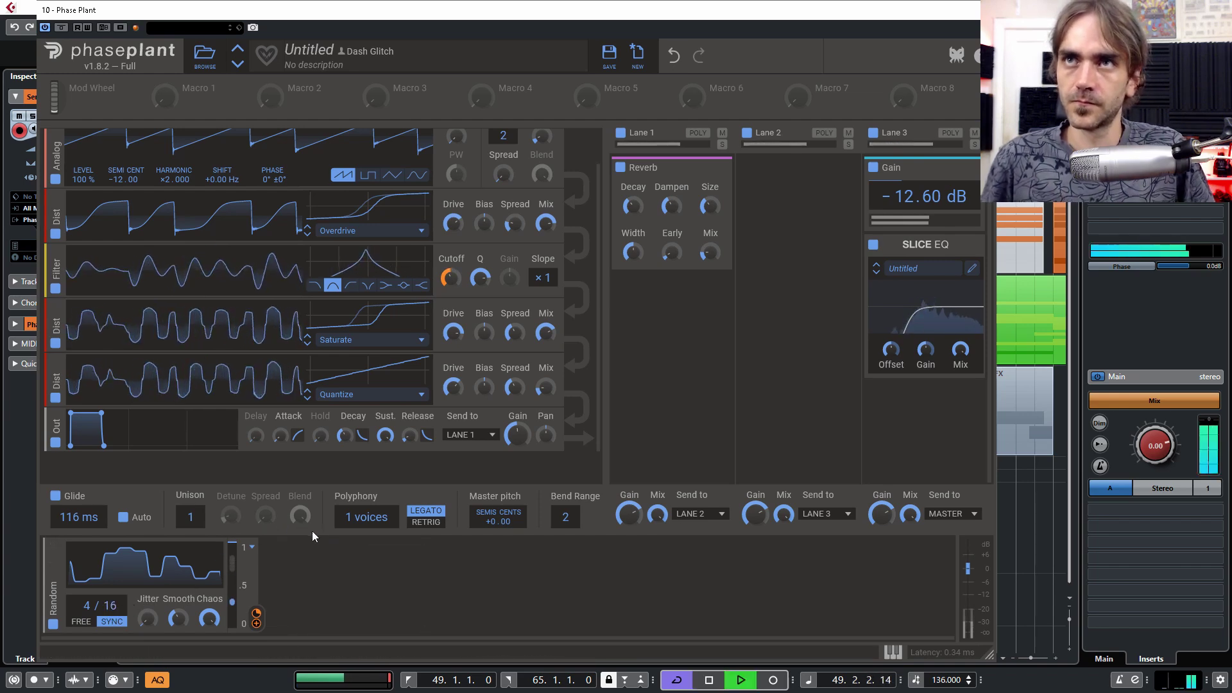
key("space")
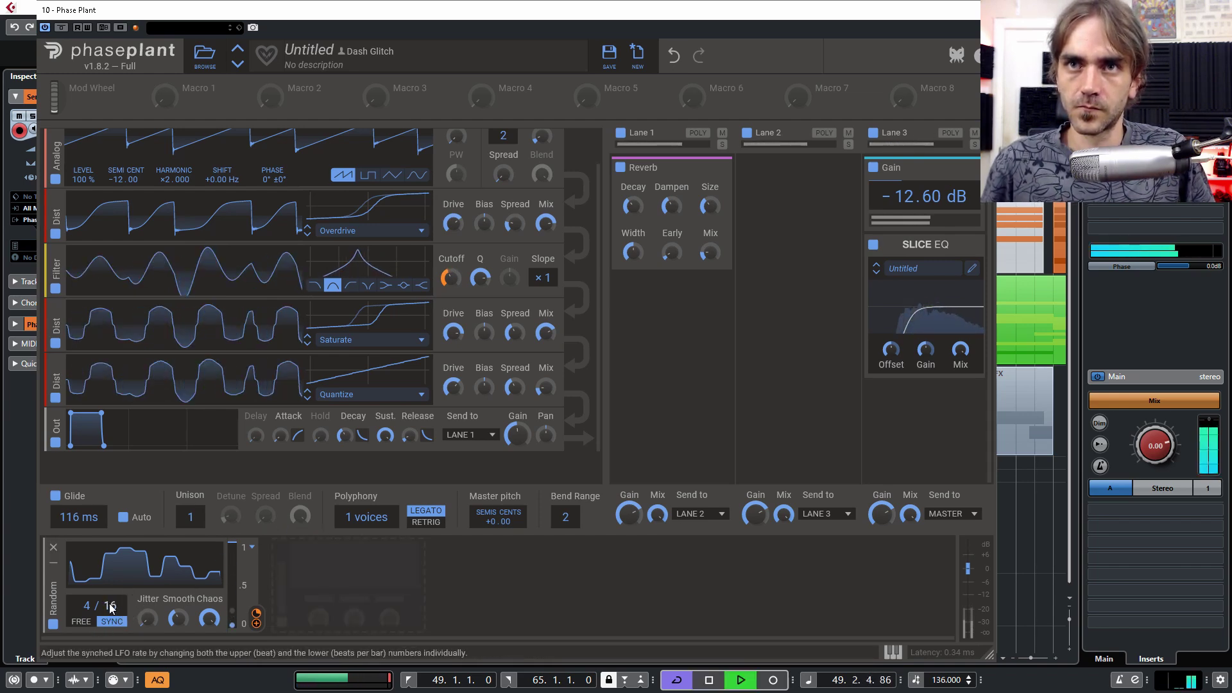
key("space")
key("space")
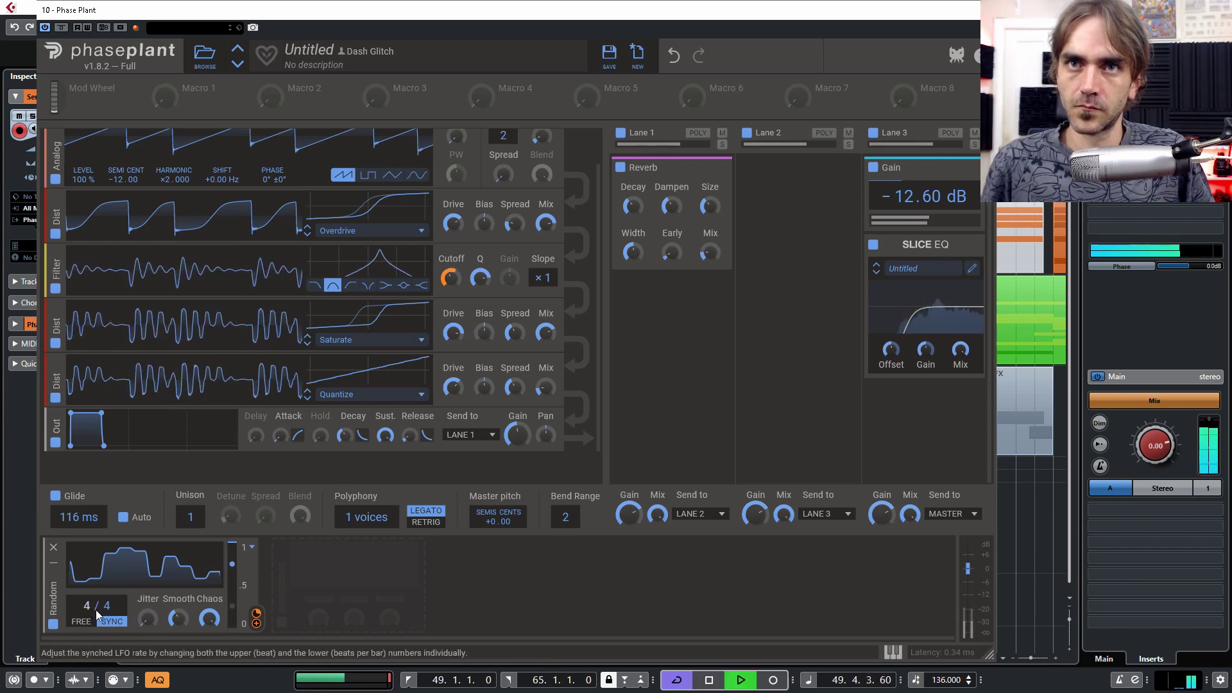
key("space")
key("space")
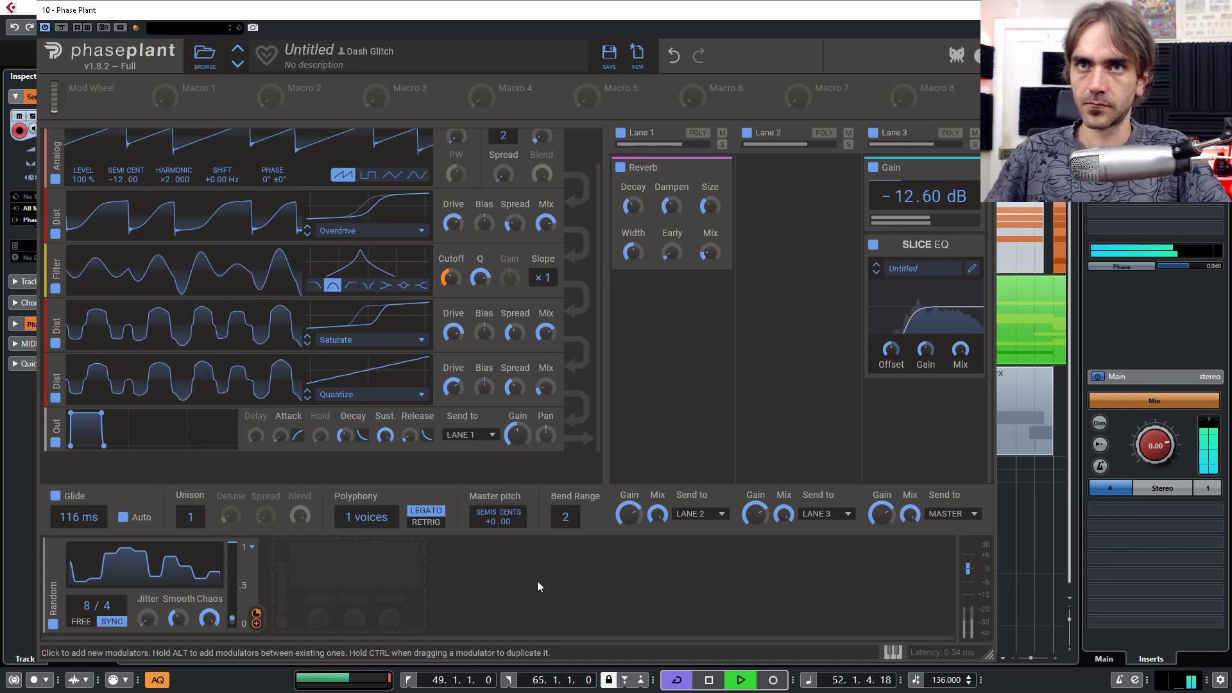
Step: Adjust the Random modulator's Smooth amount and raise the Analog oscillator's unison Spread during playback, and stop playback
left_click_drag(178, 618, 178, 623)
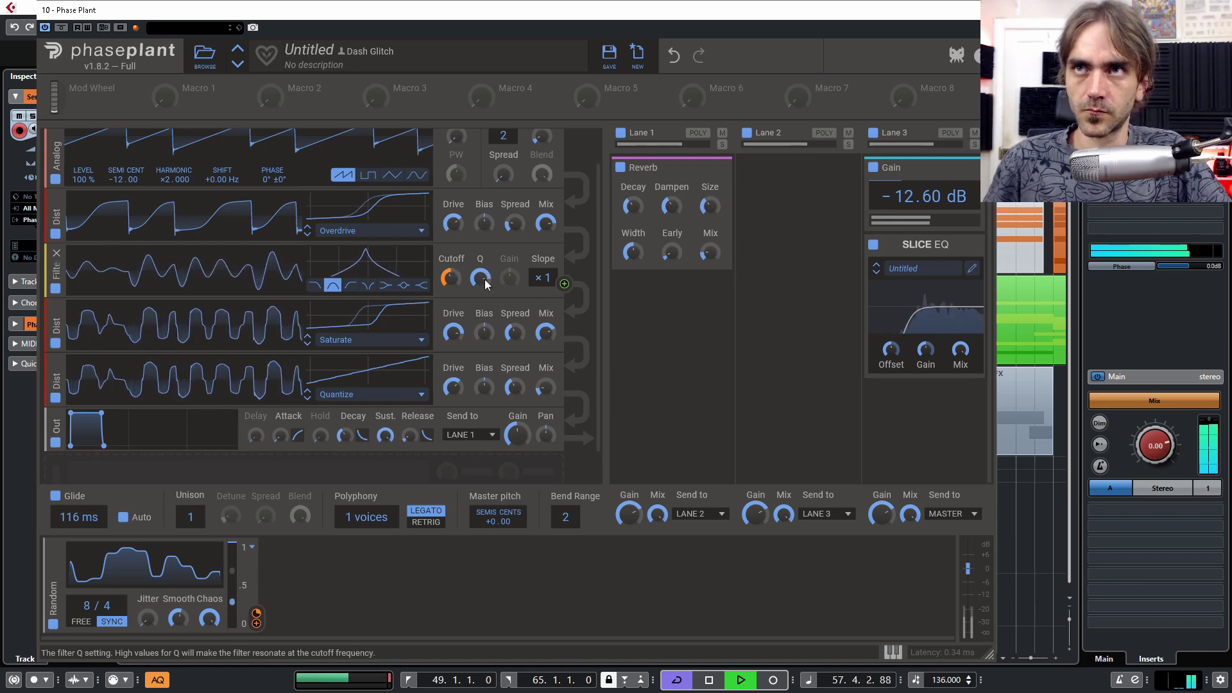
scroll(518, 319, "up", 1)
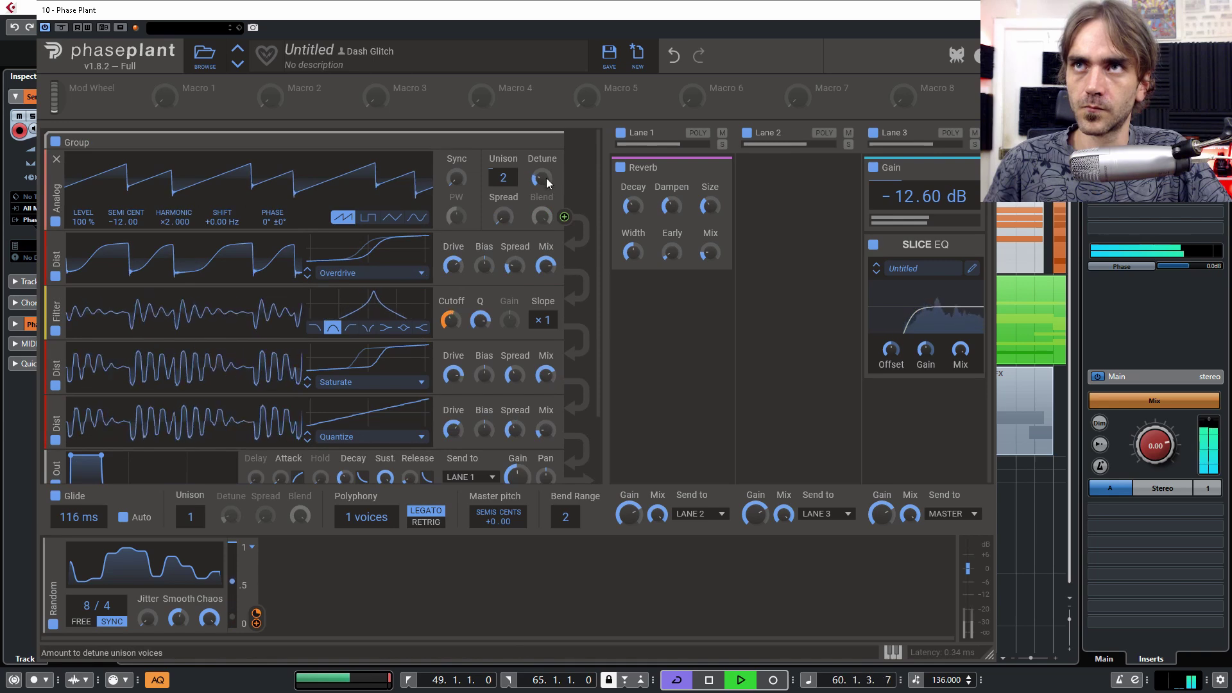
mouse_move(503, 217)
left_mouse_down()
mouse_move(504, 186)
mouse_move(508, 239)
left_mouse_up()
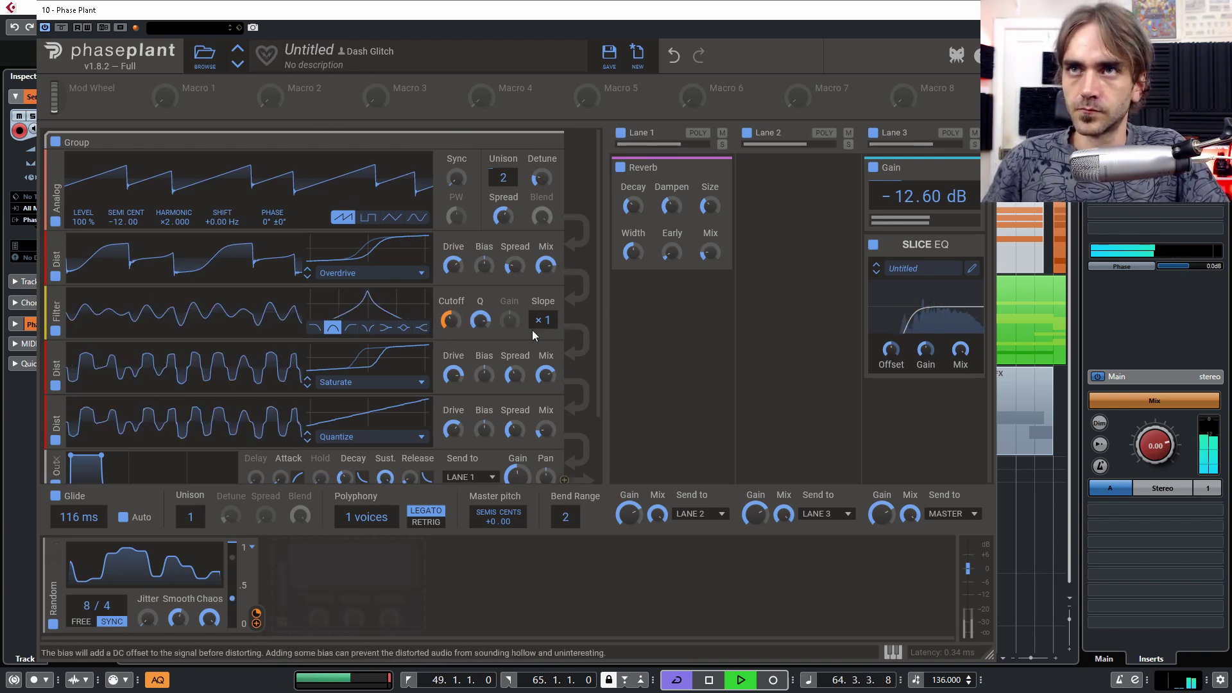
mouse_move(453, 333)
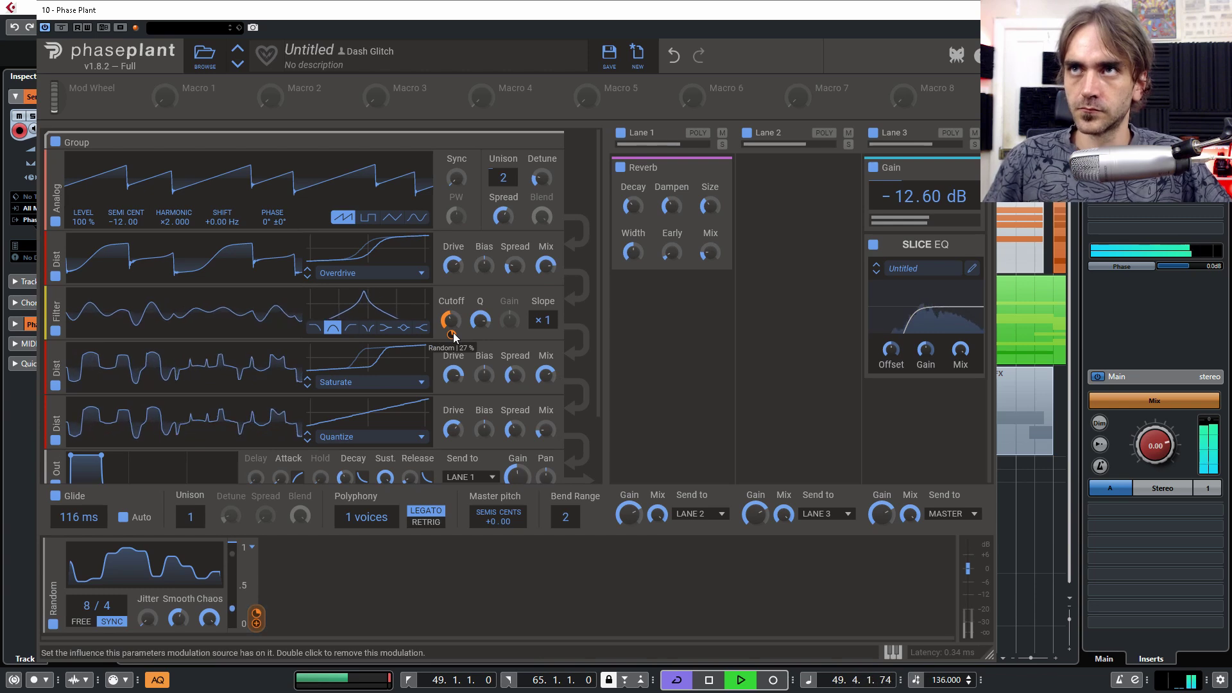
key("space")
Step: Move the Reverb from Lane 1 to Lane 2 and add a Trance Gate to Lane 1
left_click_drag(647, 167, 796, 189)
left_click(656, 190)
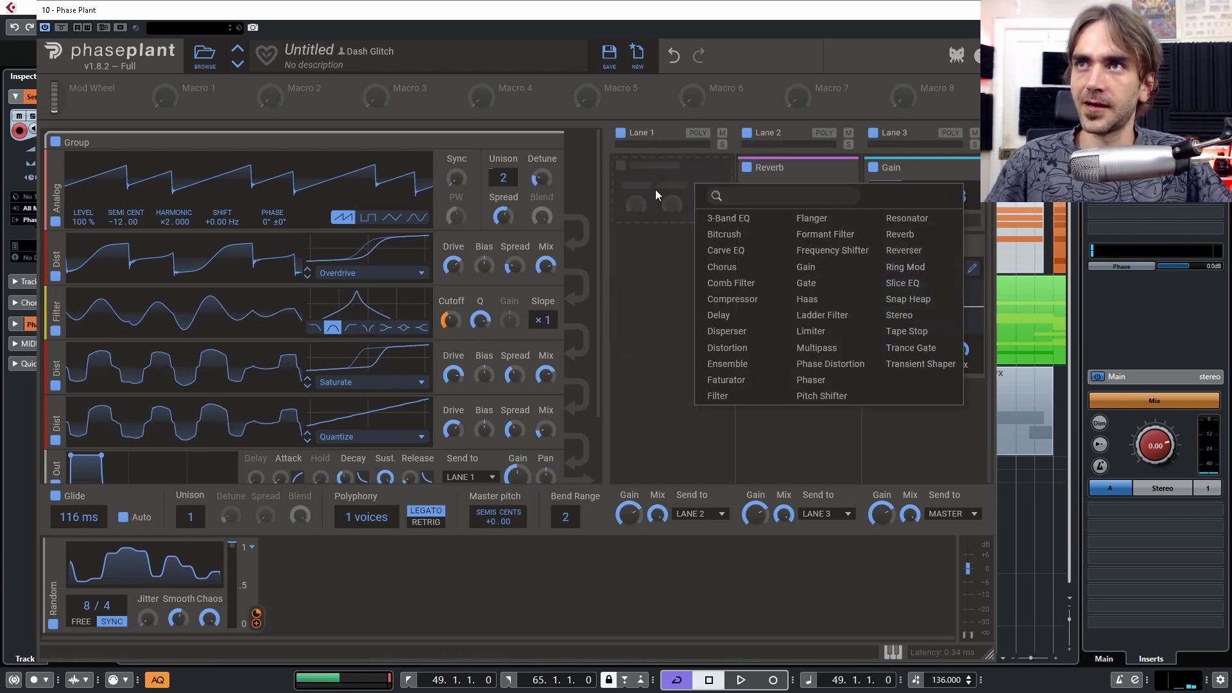
left_click(912, 348)
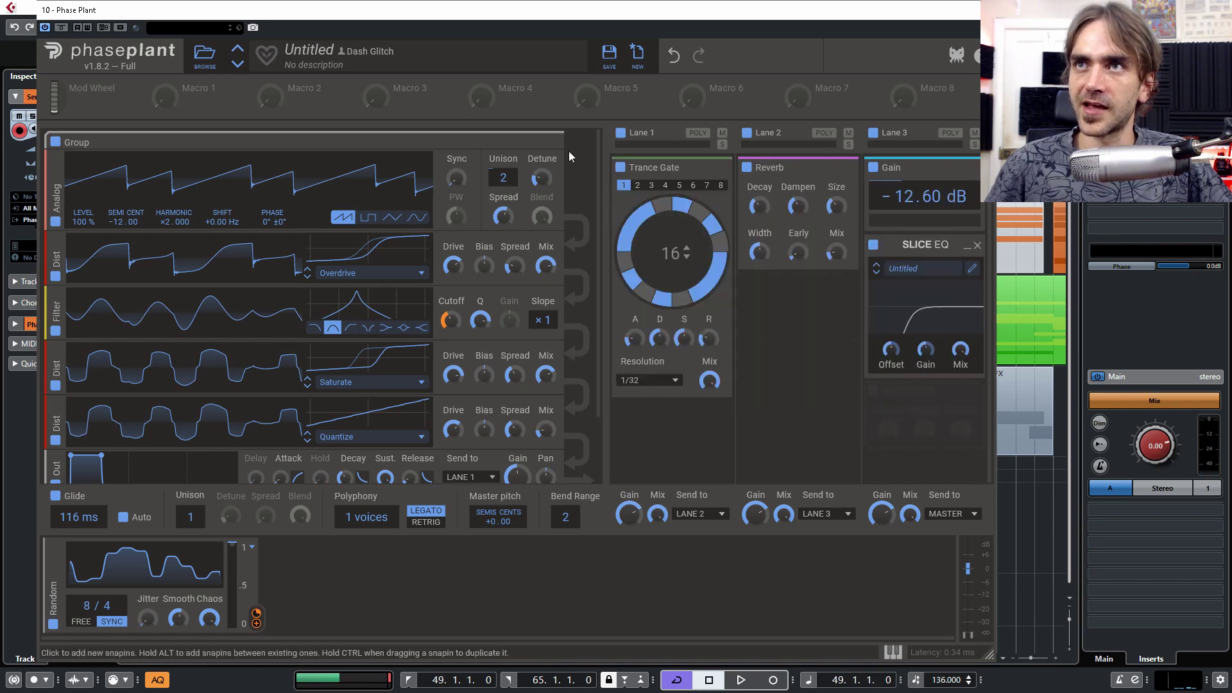
Step: Shorten the Trance Gate pattern to 14 steps, reduce its attack, lengthen its decay, and start playback
left_click(687, 258)
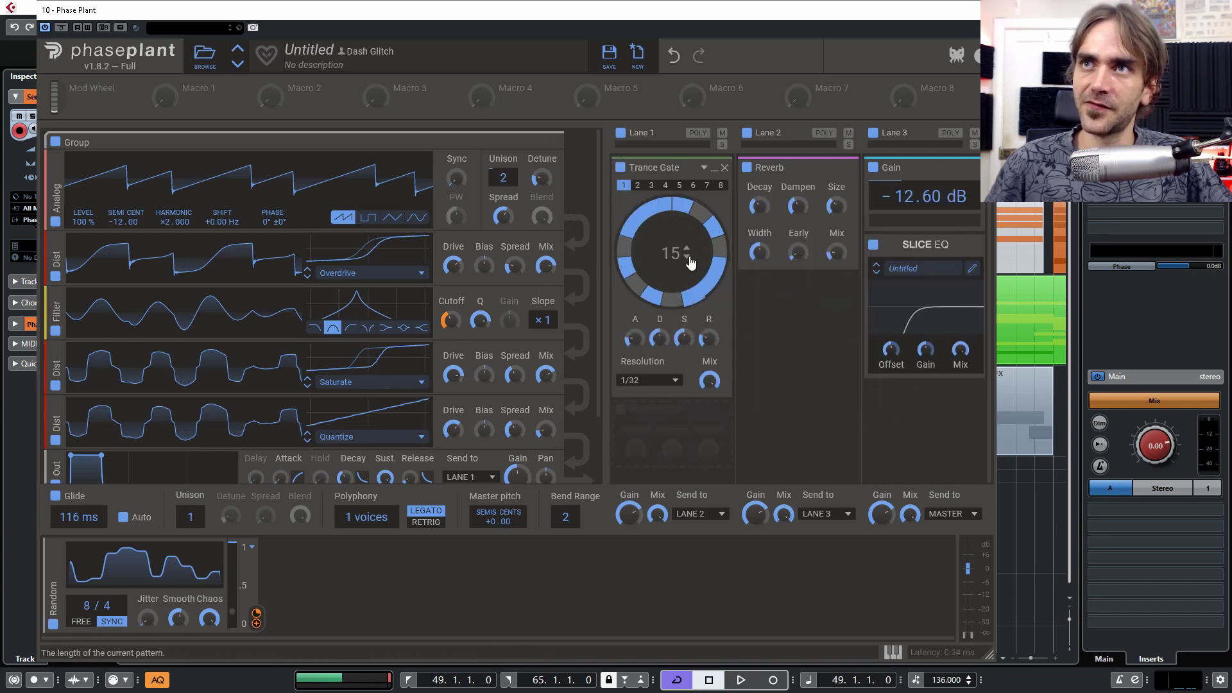
left_click(688, 258)
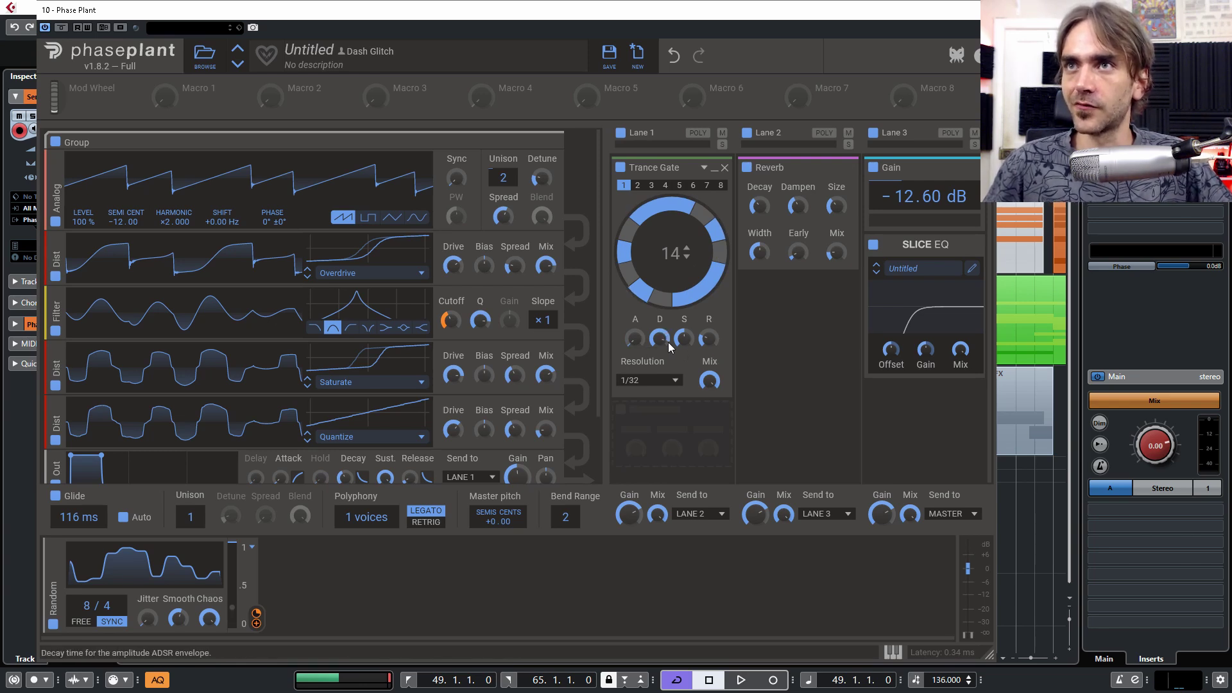
key("space")
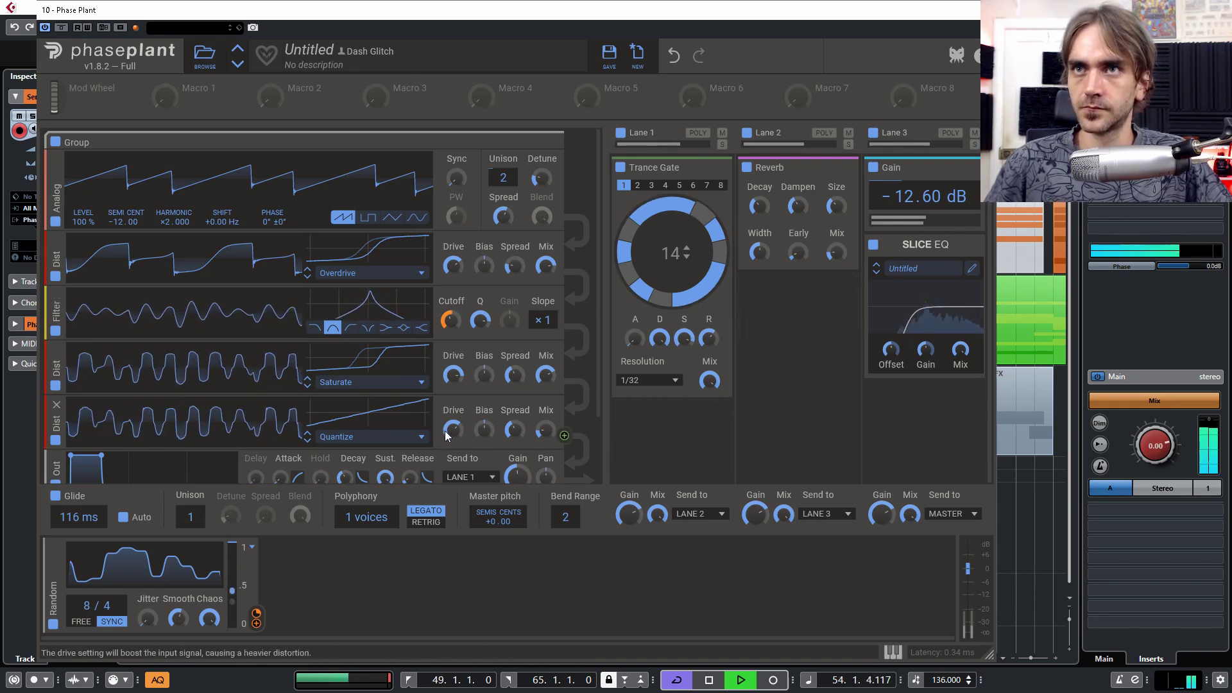
Step: Duplicate the Overdrive Distortion above the Filter and try Foldback and Sine on the copy, settling on Hard clip
scroll(440, 374, "down", 2)
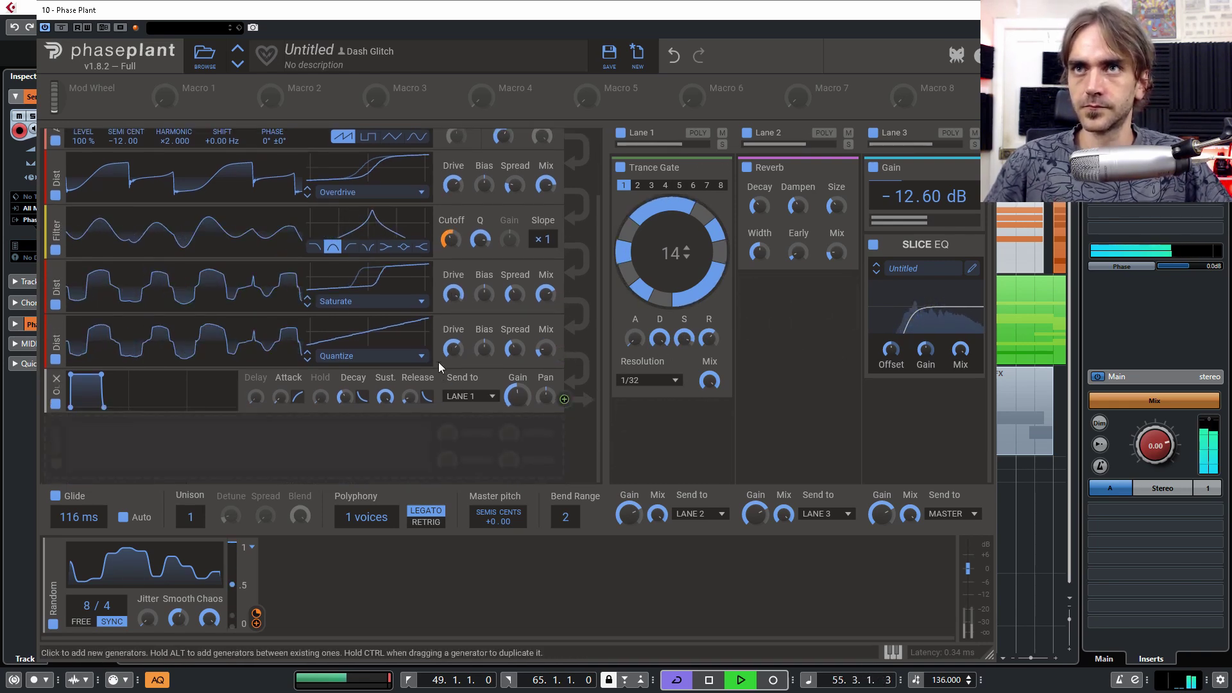
scroll(440, 374, "up", 1)
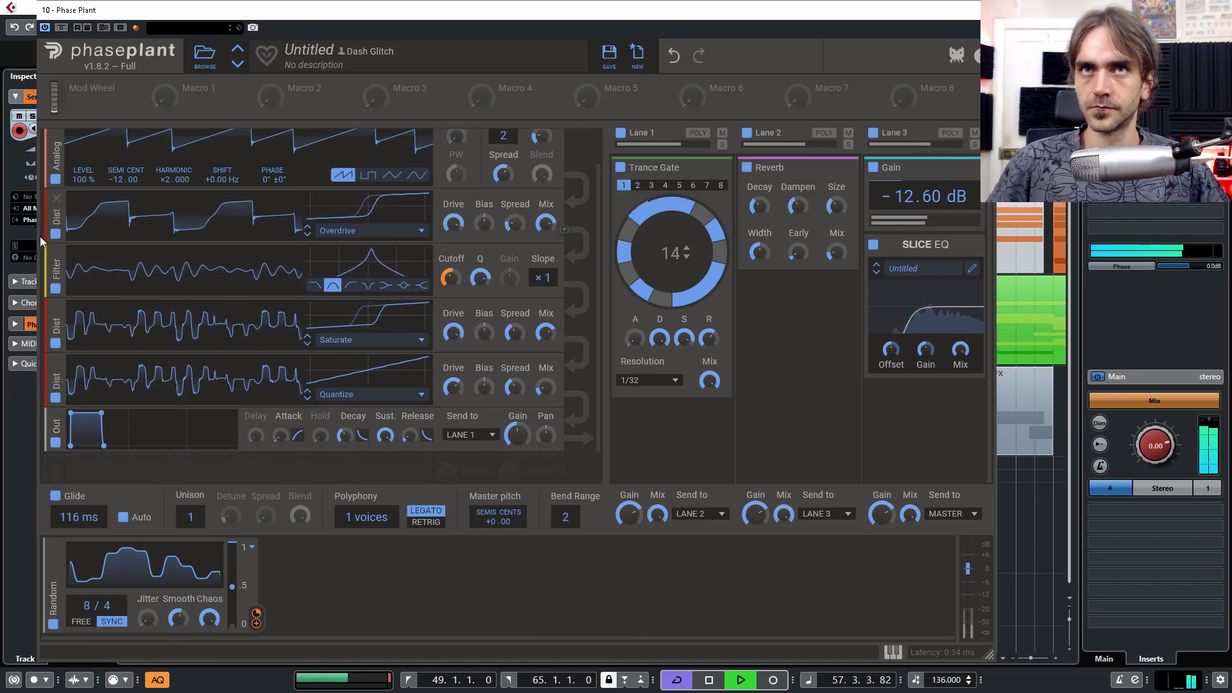
left_click_drag(61, 219, 80, 278)
left_click(411, 287)
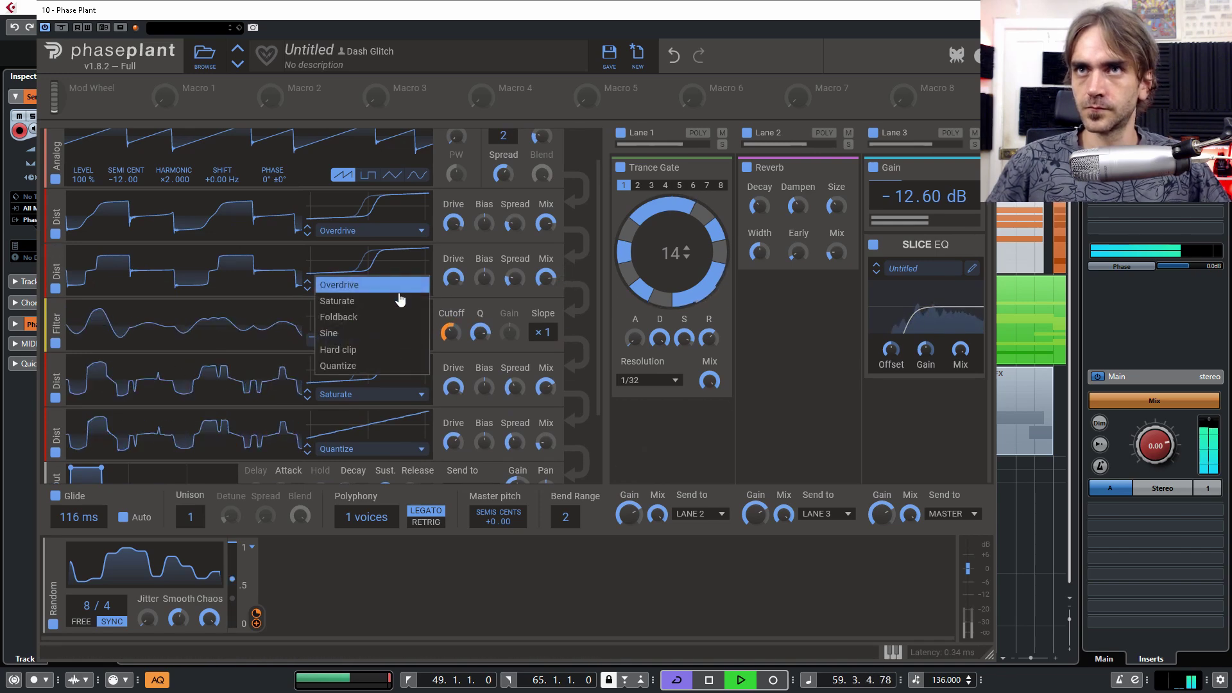
left_click(355, 317)
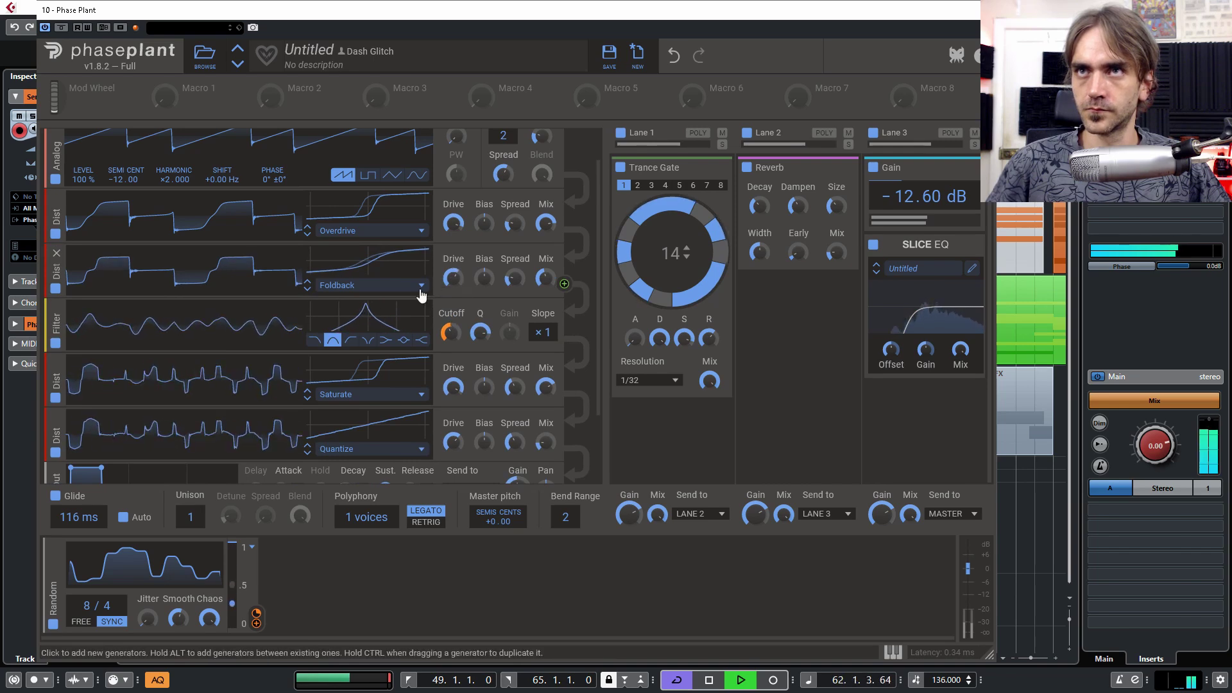
left_click(385, 287)
left_click(350, 335)
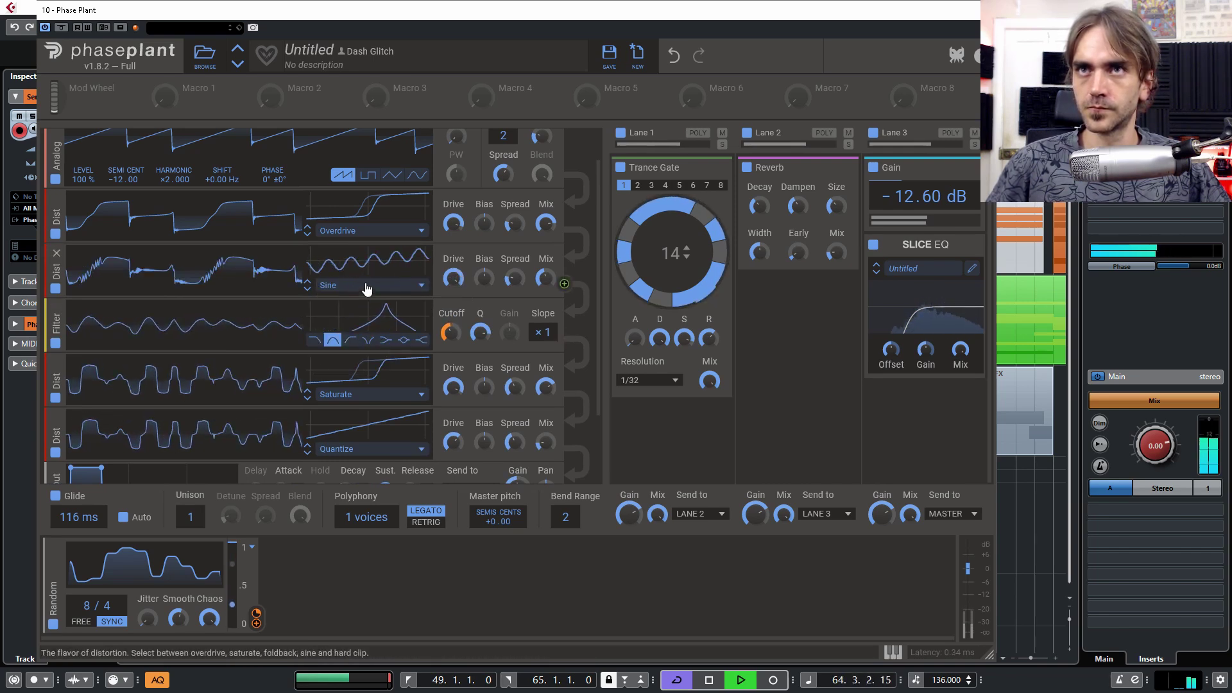
left_click(366, 289)
left_click(359, 353)
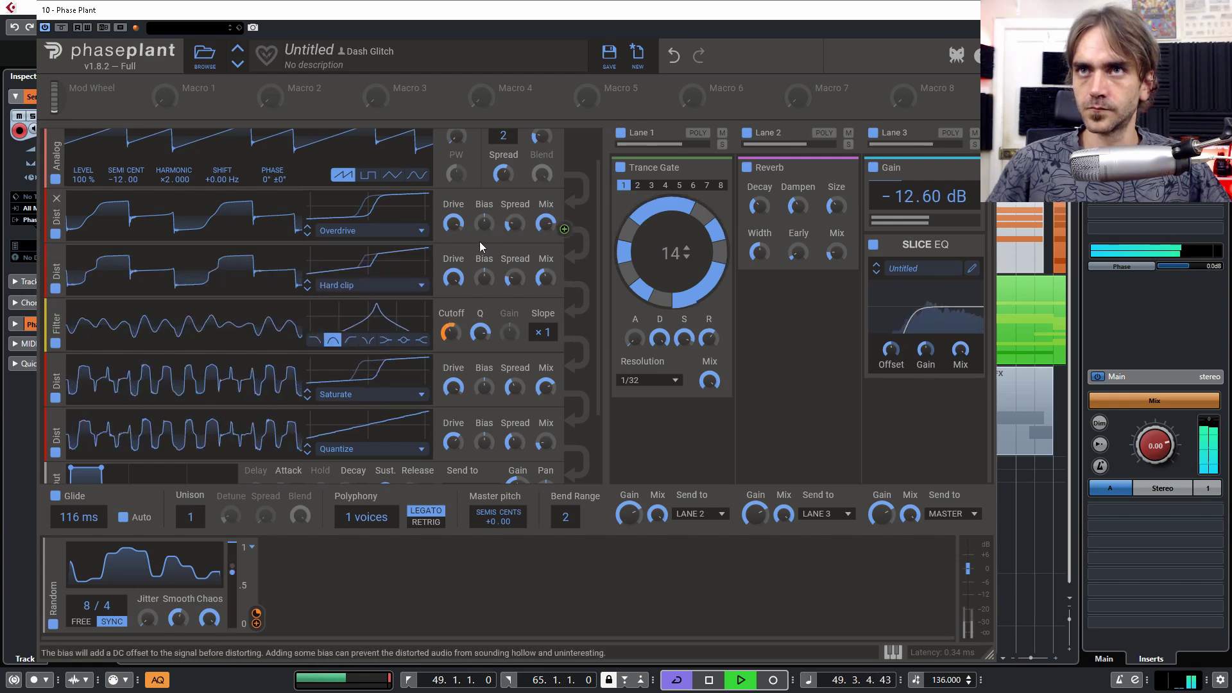
Step: Adjust the Hard clip Distortion's mix to about 84% and move it below the Filter, above the Saturate Distortion
mouse_move(546, 278)
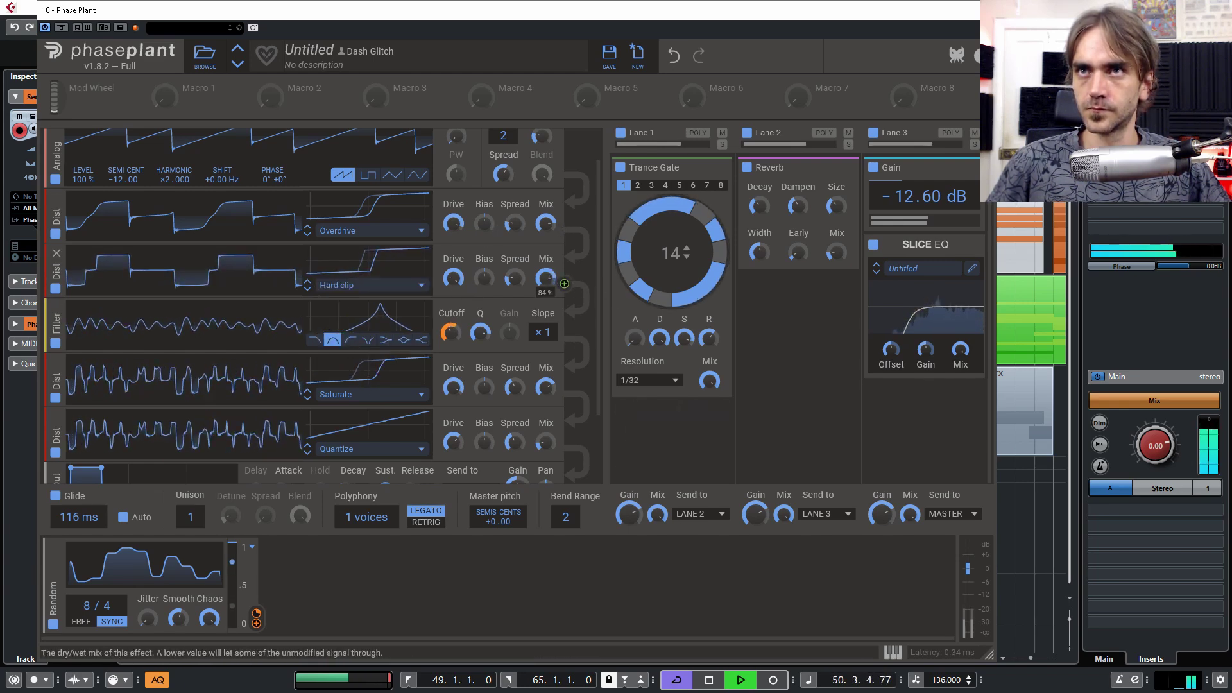
scroll(504, 283, "down", 1)
left_click_drag(54, 242, 71, 330)
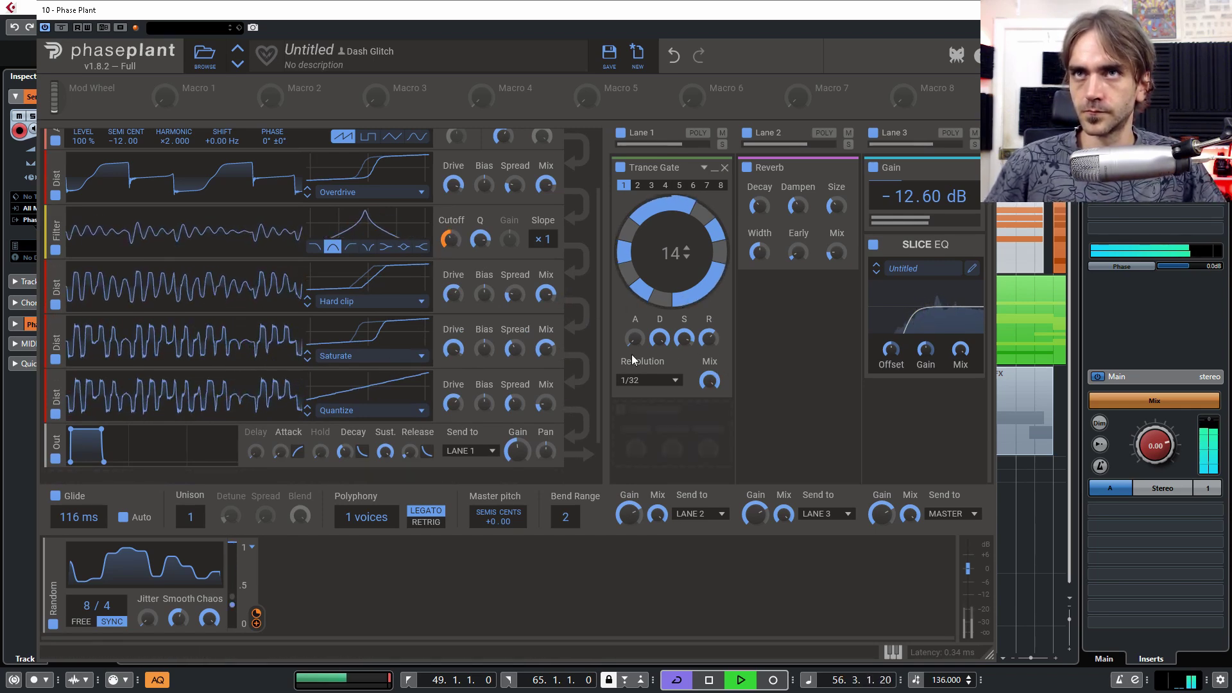
Step: Collapse the generator group, stop playback, and set the patch's global unison to 2 voices
scroll(590, 385, "up", 2)
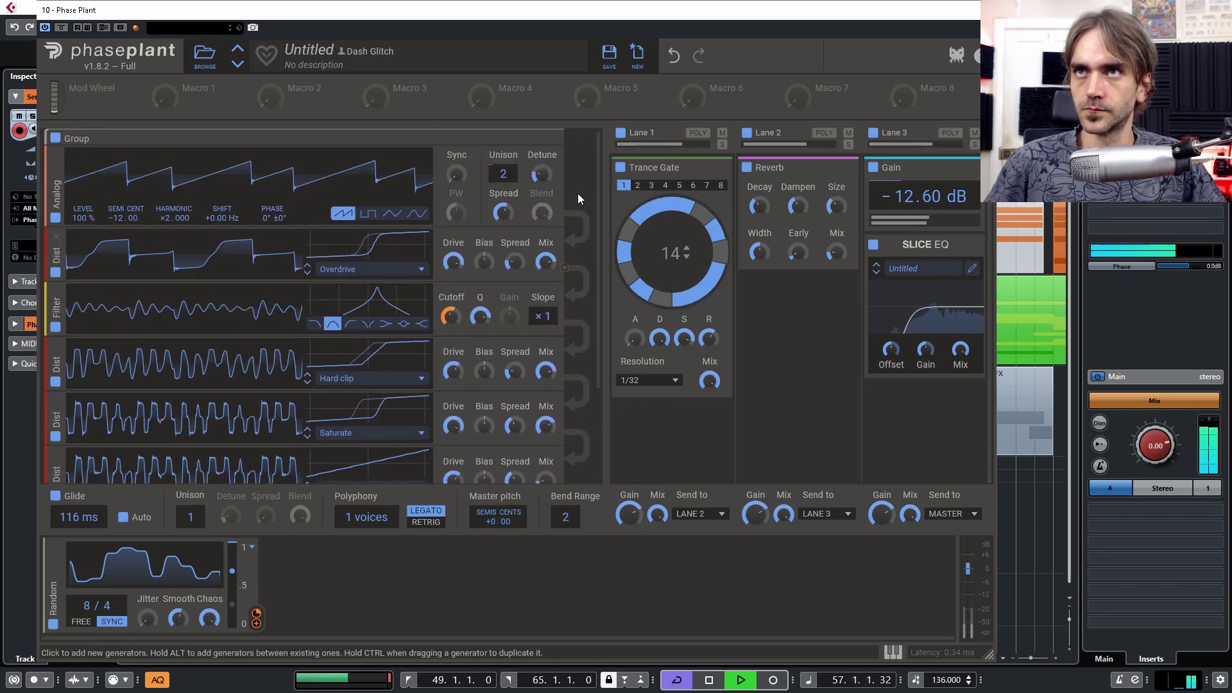
left_click(545, 139)
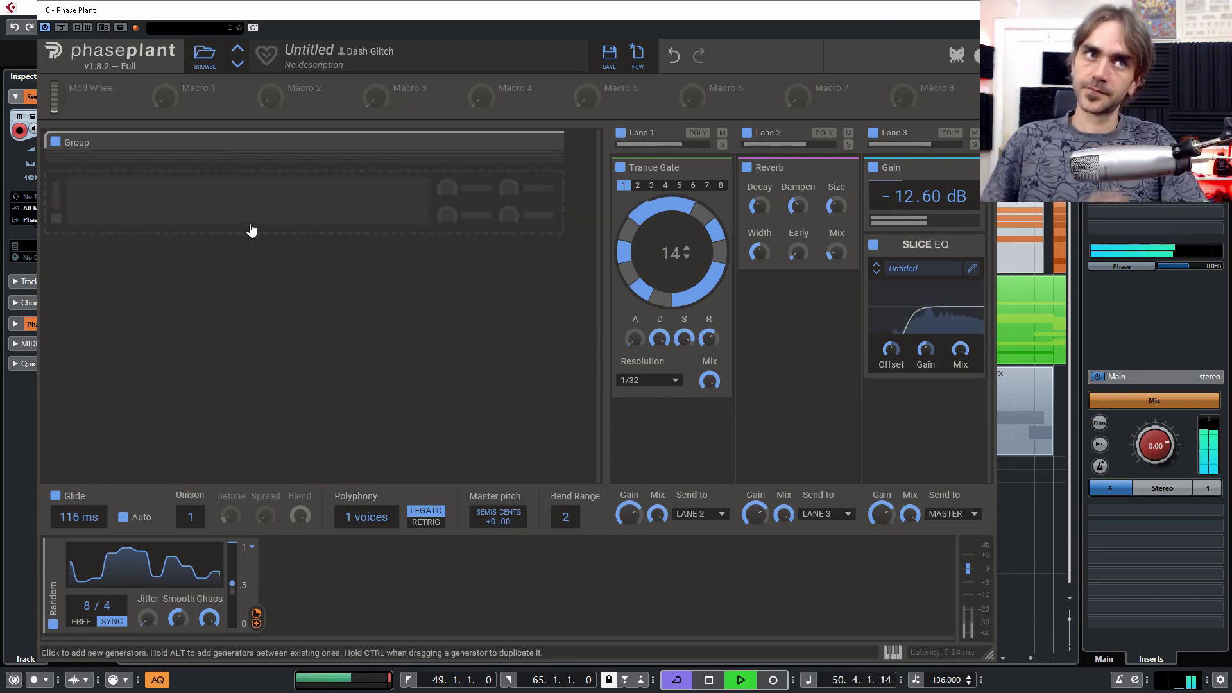
key("space")
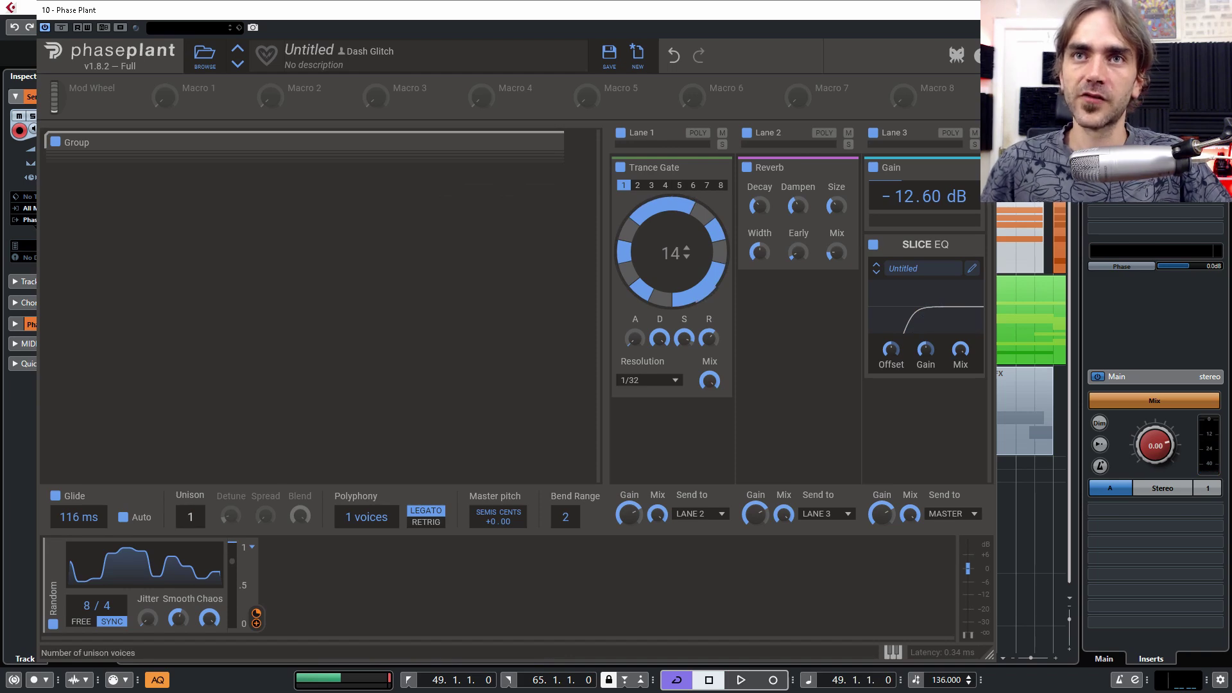
left_click_drag(190, 517, 190, 523)
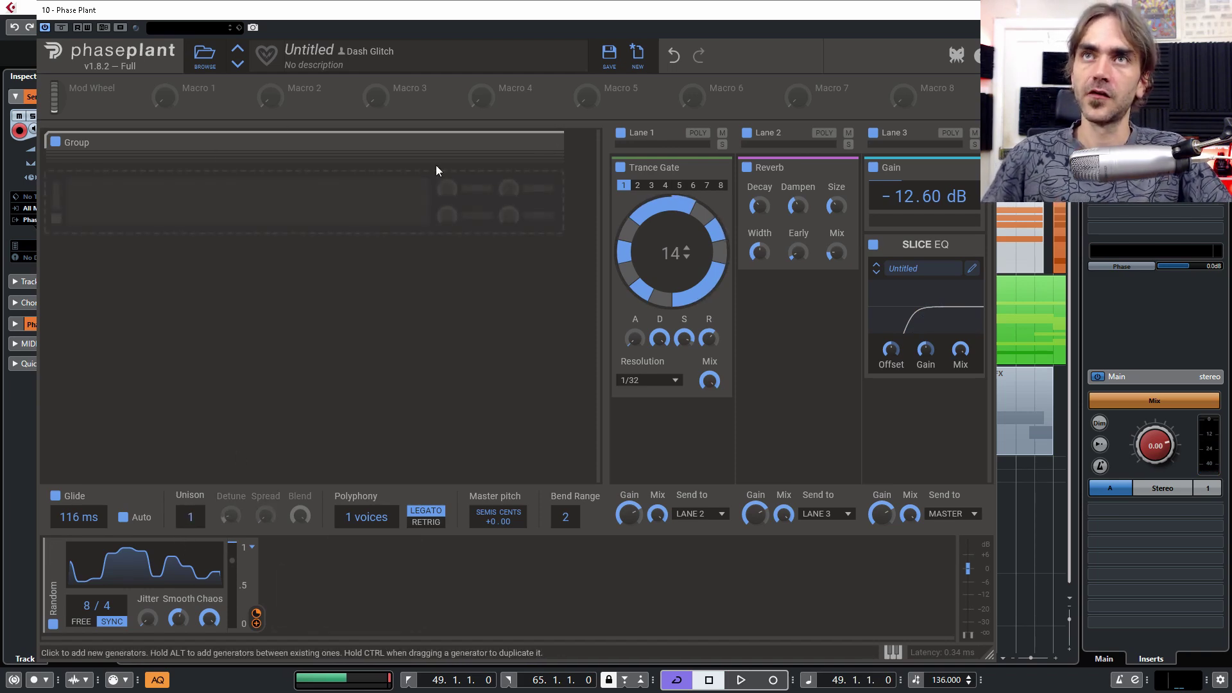
left_click(544, 142)
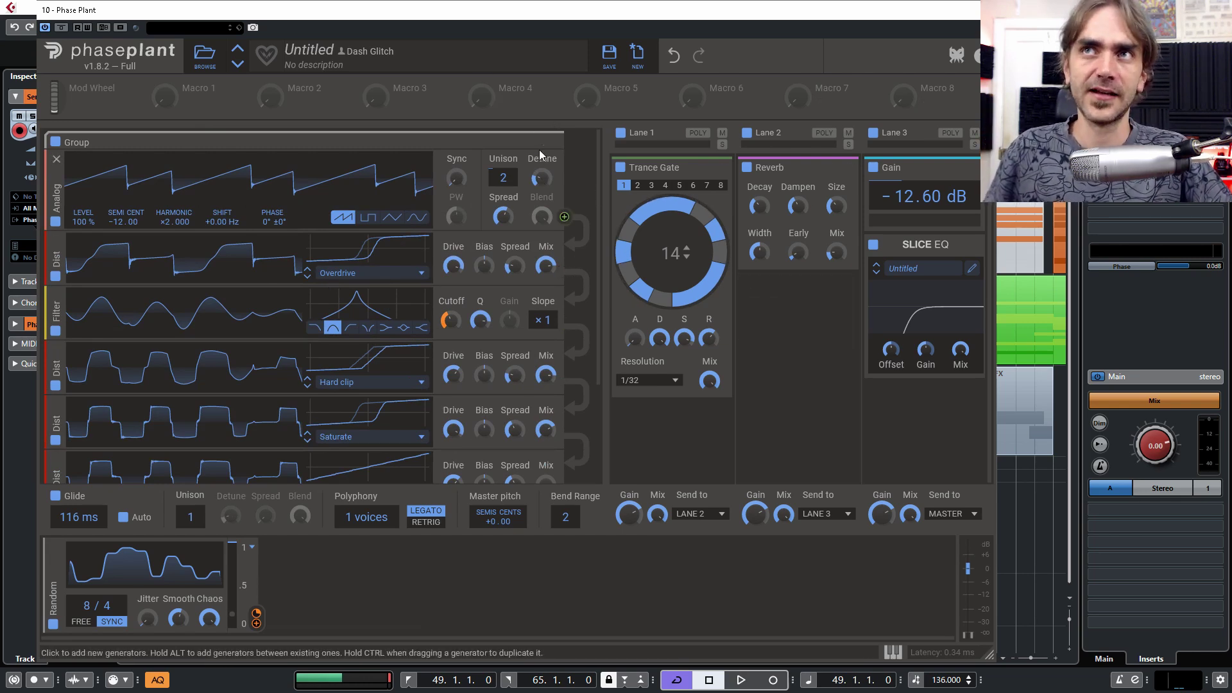
left_click(518, 140)
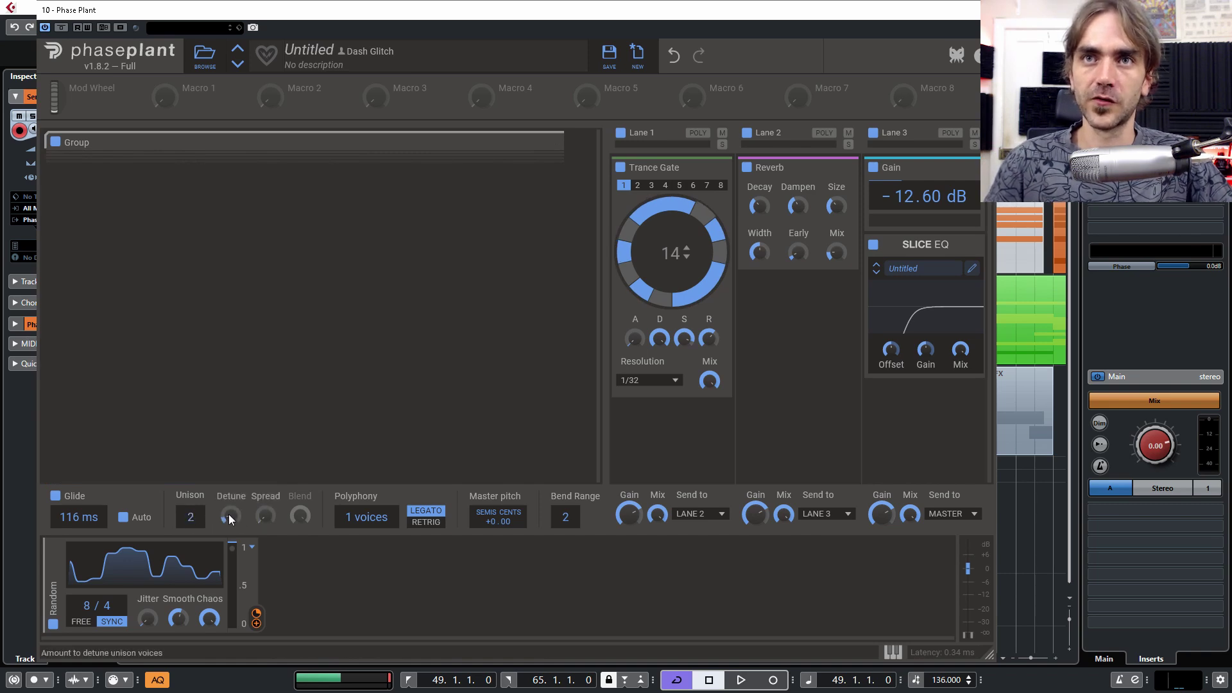
Step: Play the loop while raising the global unison to 8 voices and increasing its spread
key("space")
left_click_drag(265, 517, 230, 533)
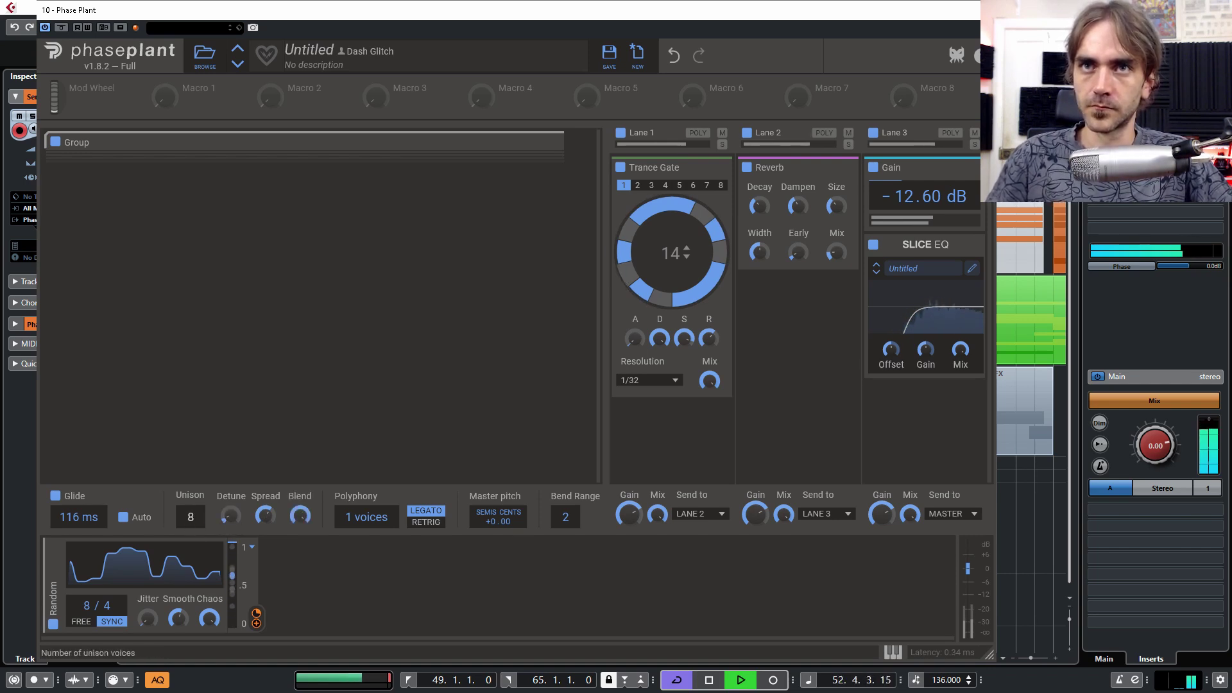
left_click_drag(264, 515, 264, 500)
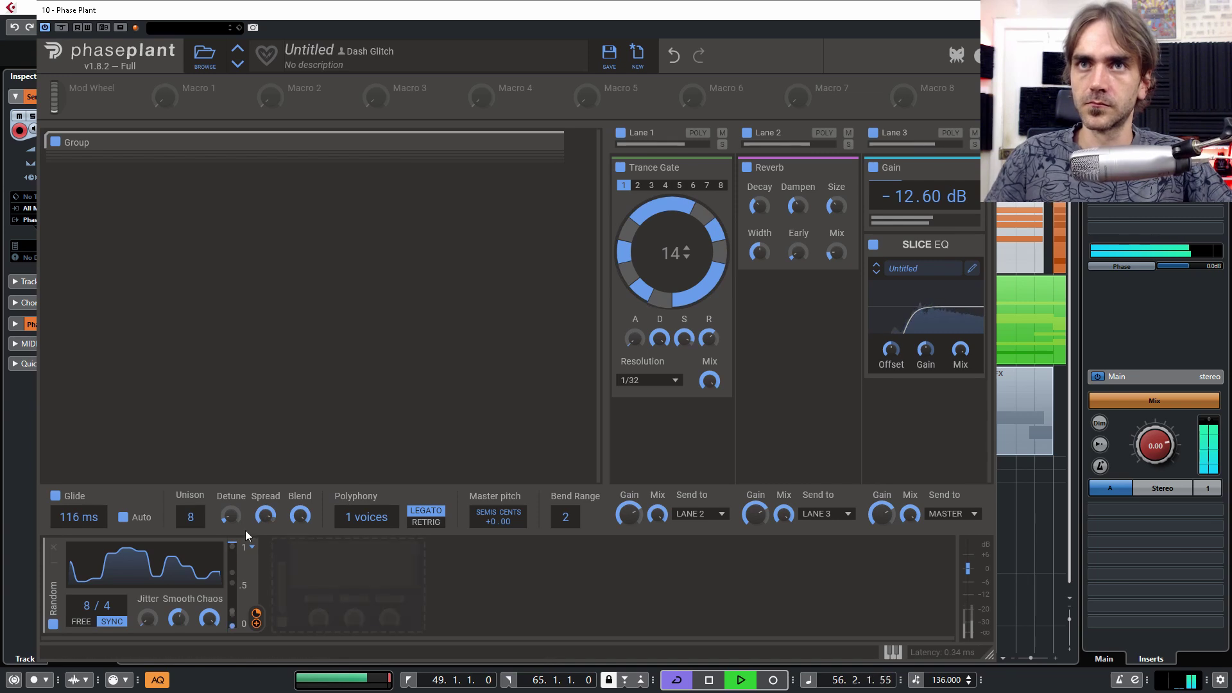
key("space")
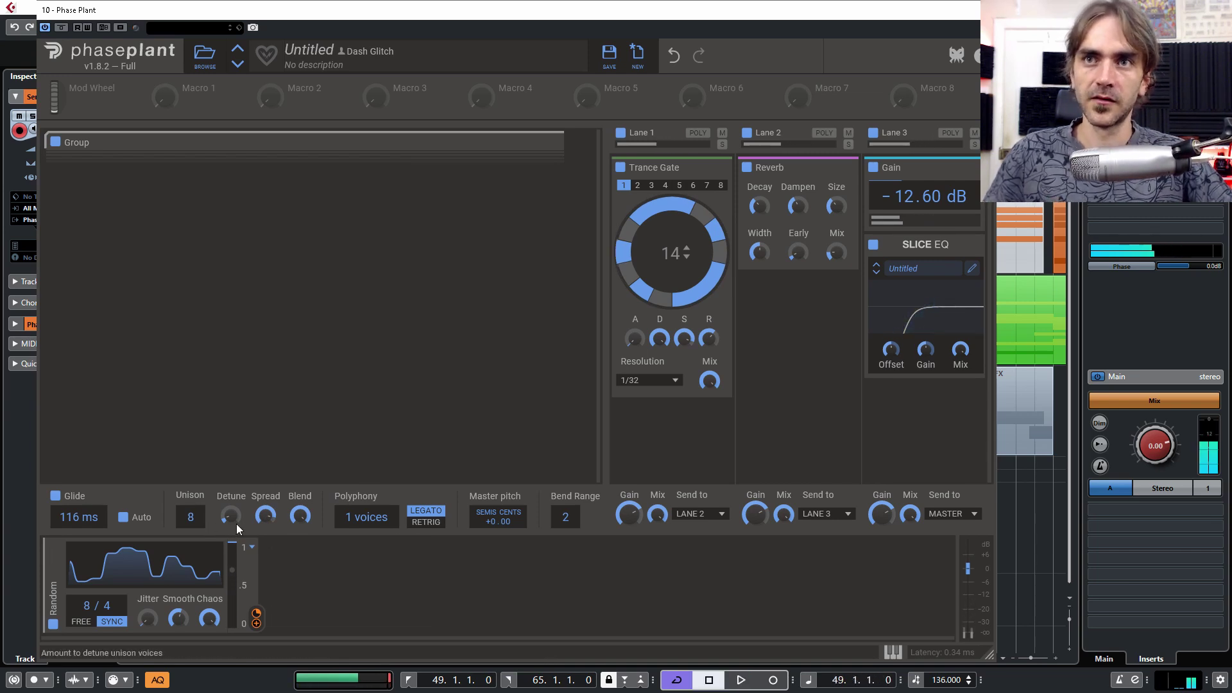
Step: Reduce the global unison to 4 voices and audition the patch
left_click_drag(191, 513, 191, 523)
key("space")
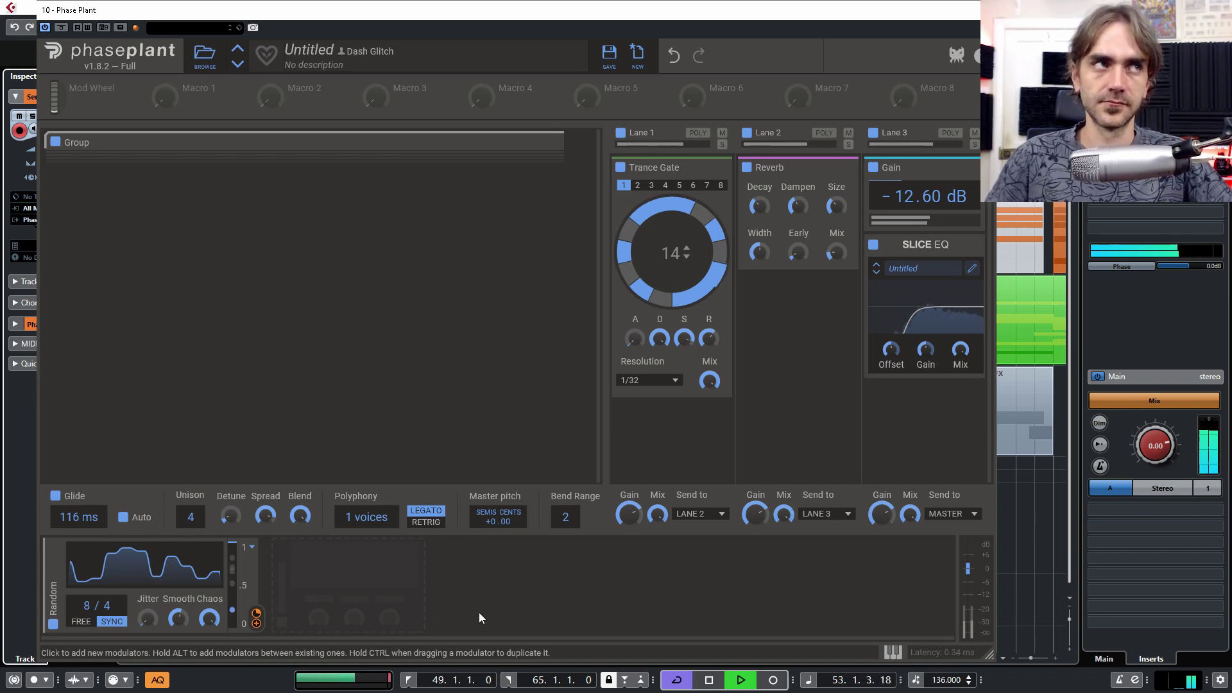
key("space")
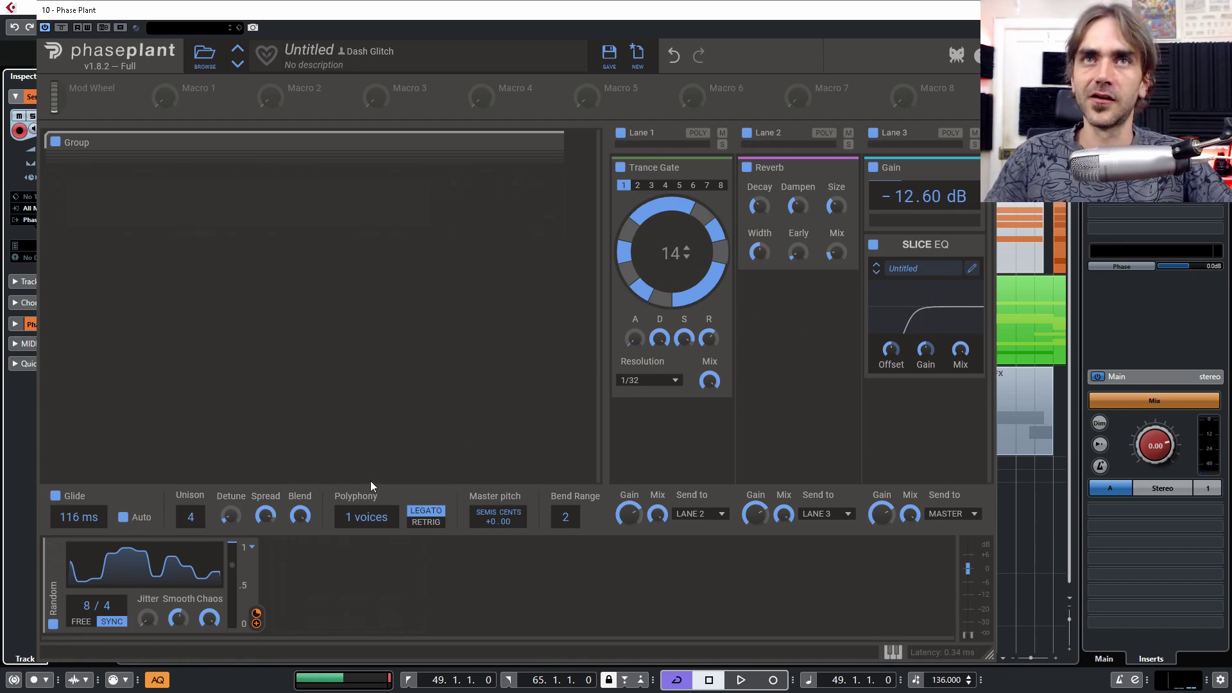
Step: Close the synth window, solo the Serum_x64 01 track, and select its MIDI parts from bar 49 to 65
key("ctrl+w")
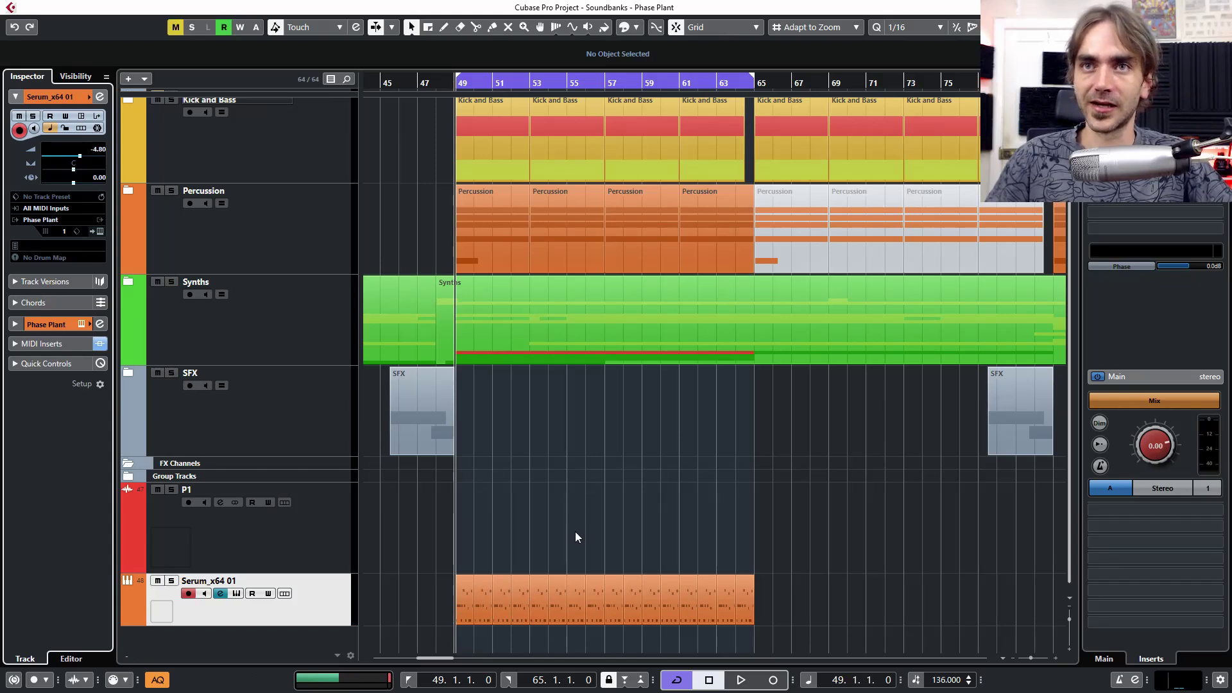
left_click(172, 584)
left_click_drag(809, 536, 621, 616)
scroll(621, 616, "right", 3)
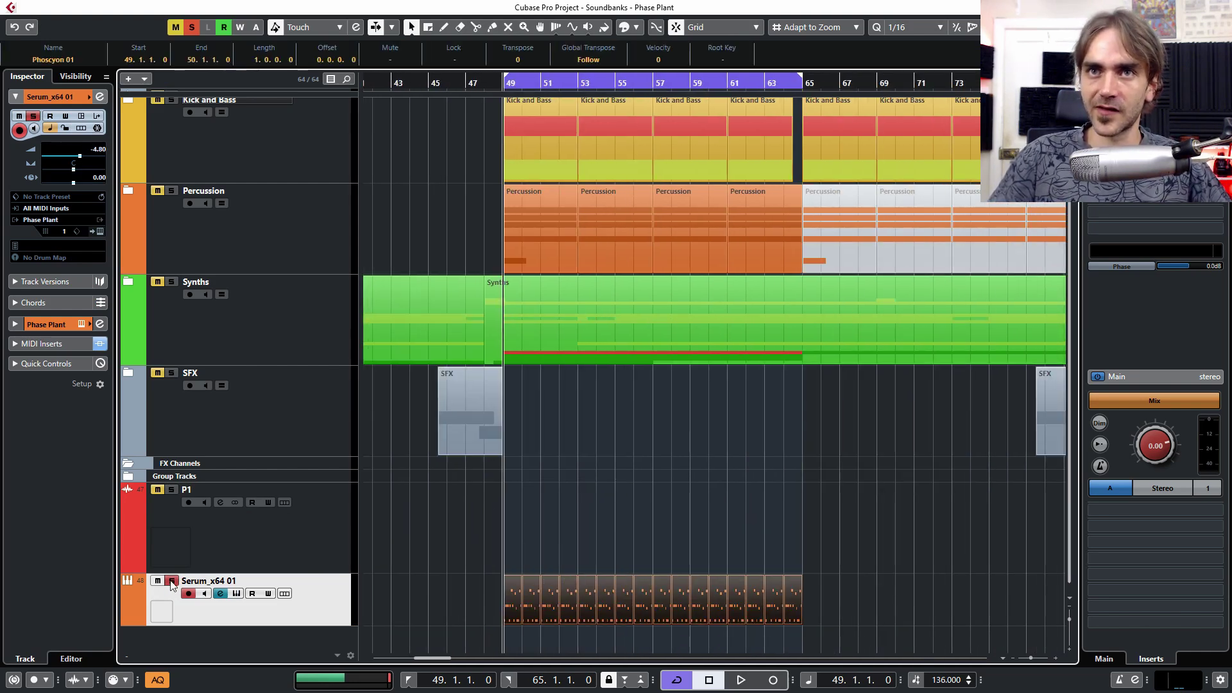
Step: Reopen the Phase Plant synth and save the preset as Choppy Unison Distortion 1
left_click(101, 232)
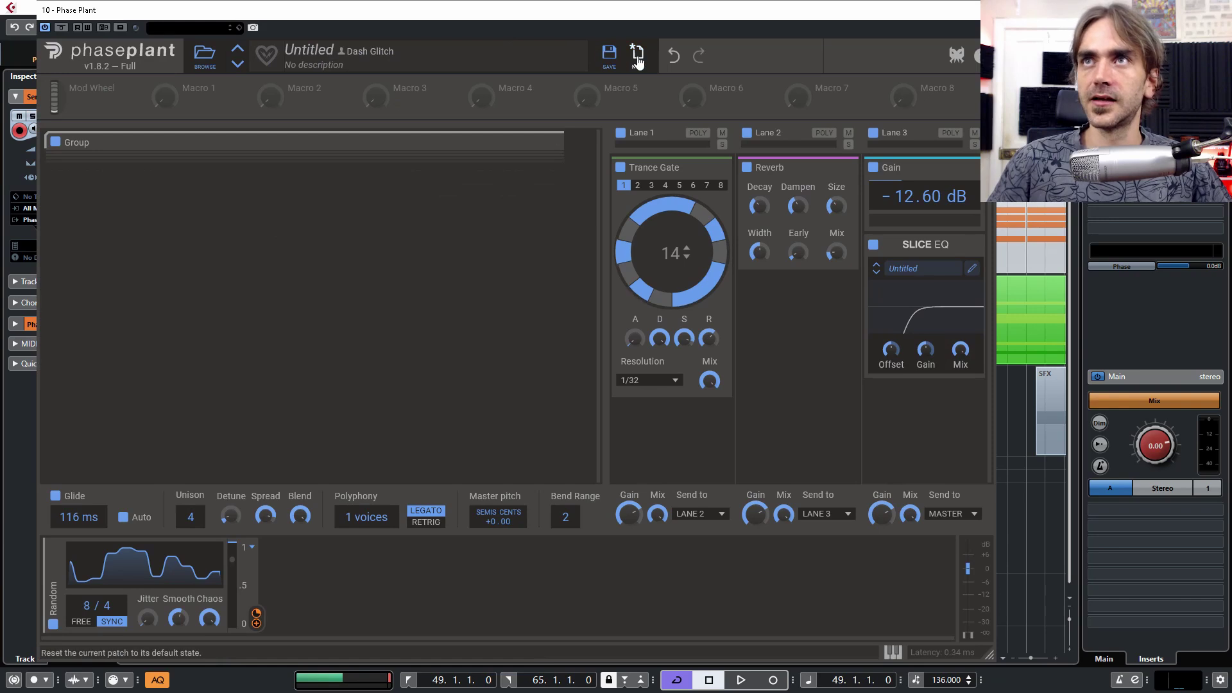
left_click(608, 54)
type("Choppy Unison ")
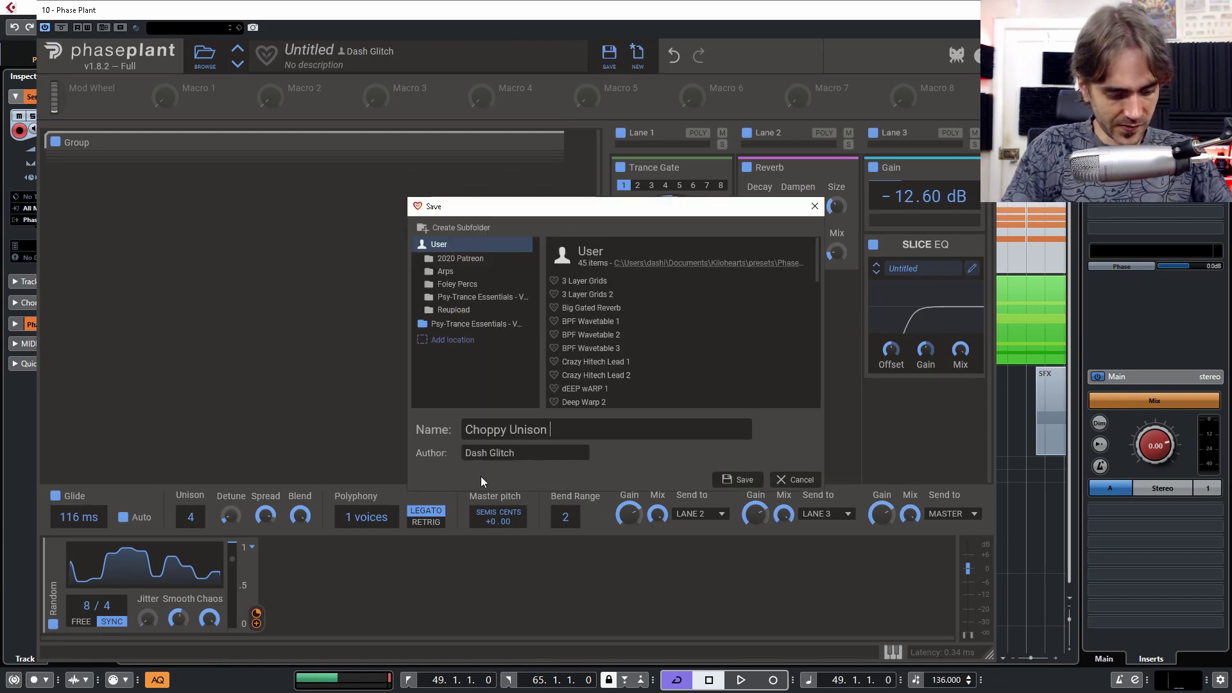
type("Distortion 1")
key("Return")
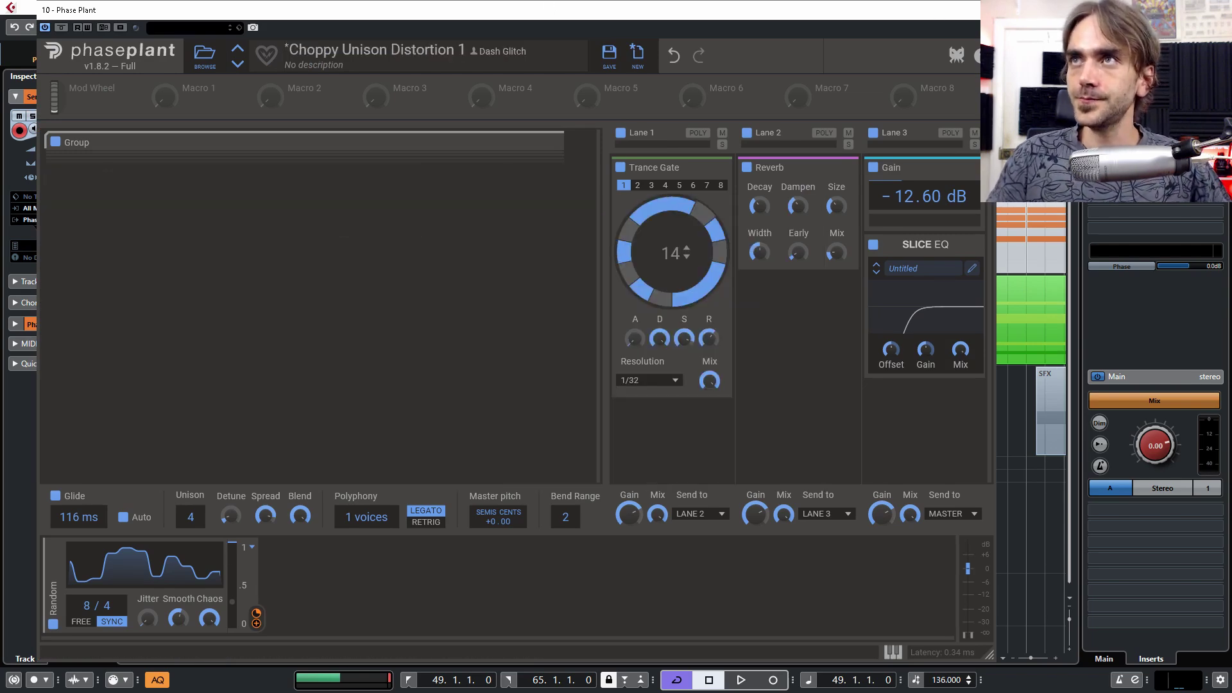
Step: Close the synth window, render the selected MIDI parts in place to a new audio track, and play it back with the track enlarged
key("alt+F4")
key("space")
left_click_drag(325, 547, 326, 503)
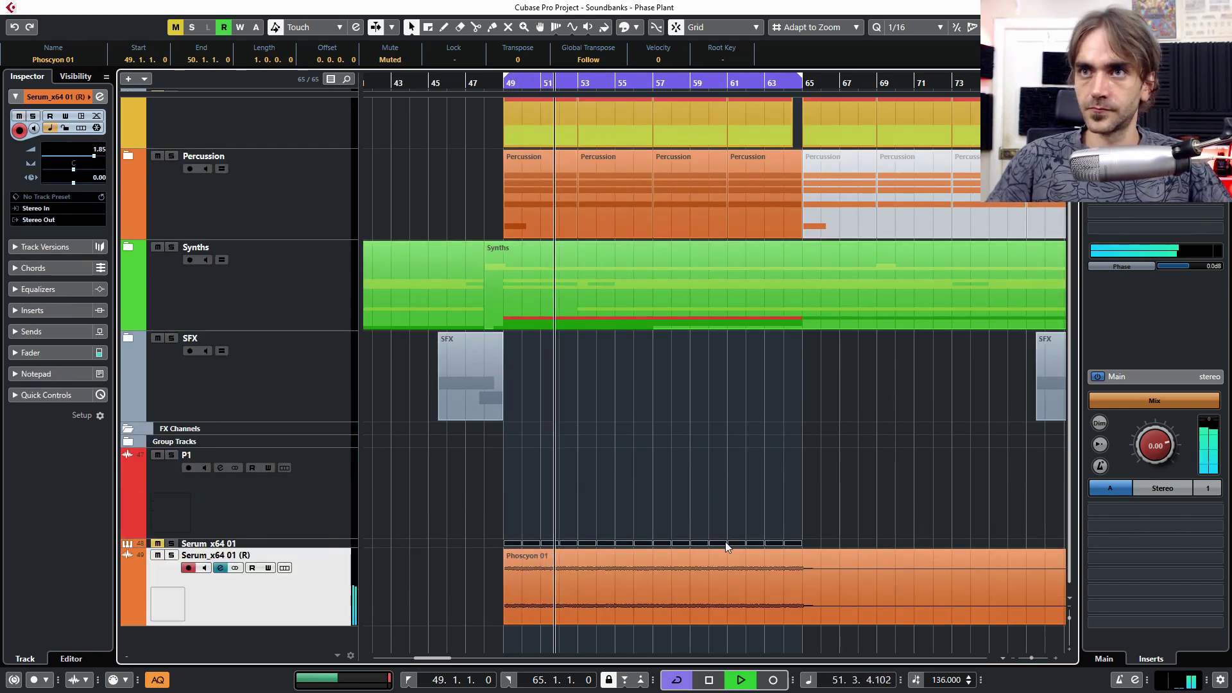
scroll(601, 586, "up", 1)
scroll(606, 592, "down", 1)
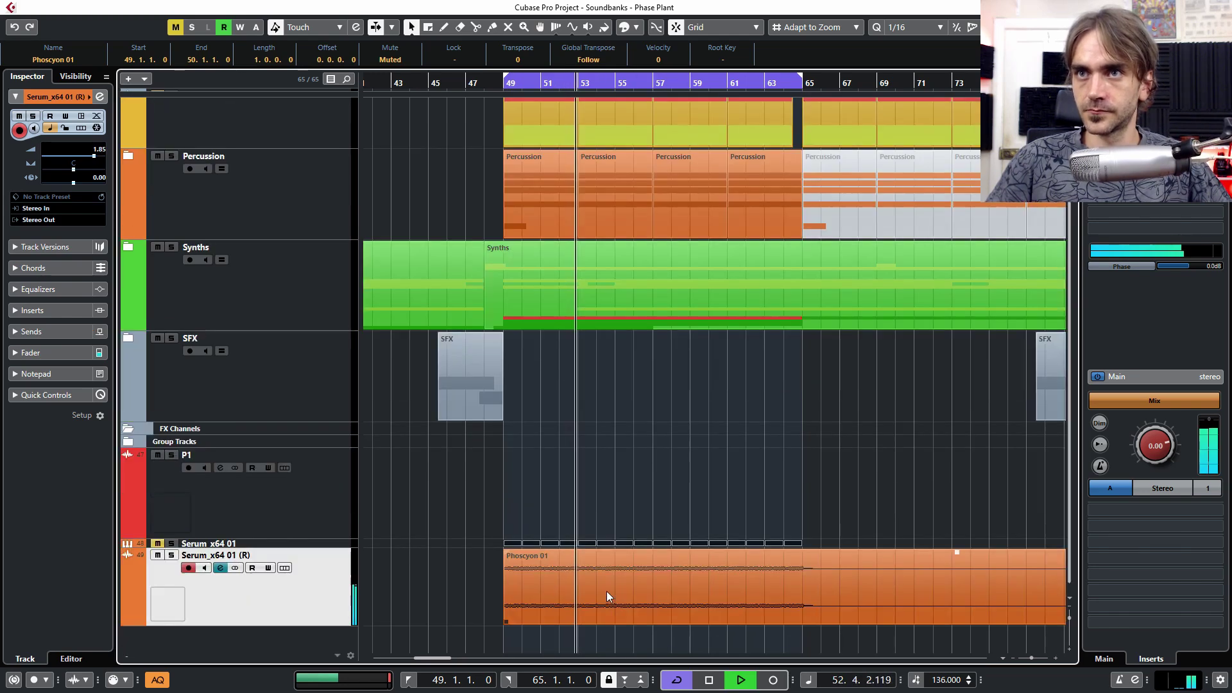
key("alt+s")
left_click_drag(310, 626, 311, 665)
scroll(465, 523, "down", 1)
scroll(437, 563, "up", 1)
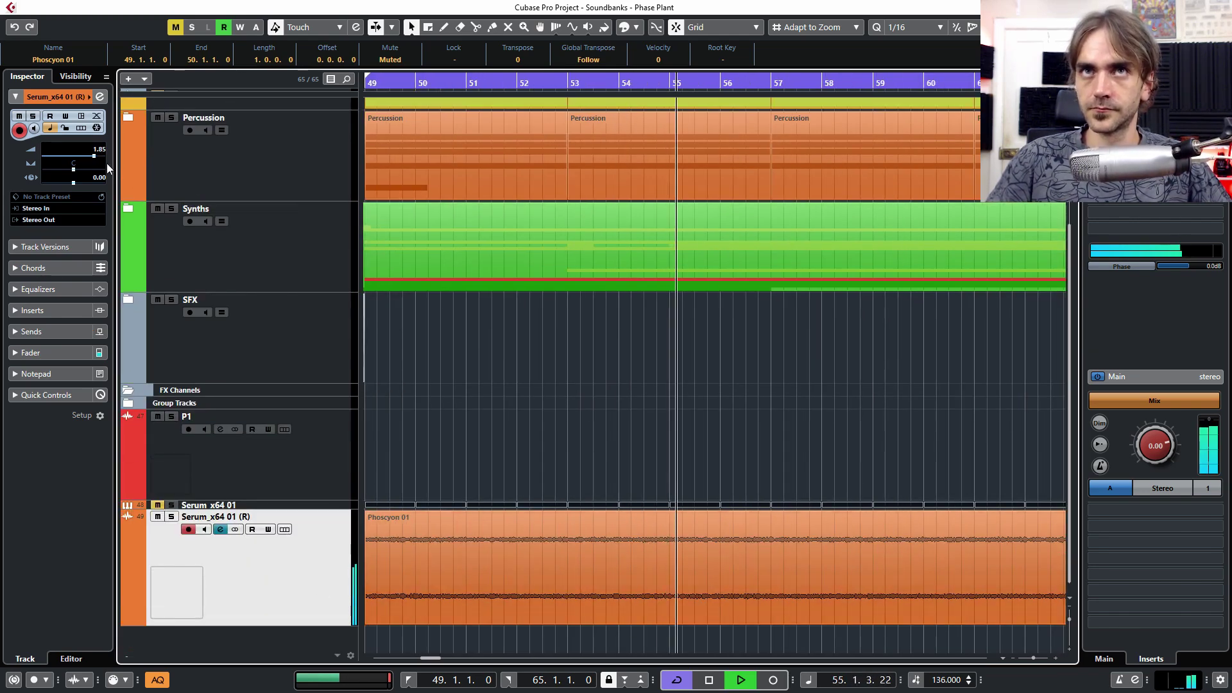
Step: Lower the rendered track's volume to 1.16 dB, check its channel settings, and stop playback
key("e")
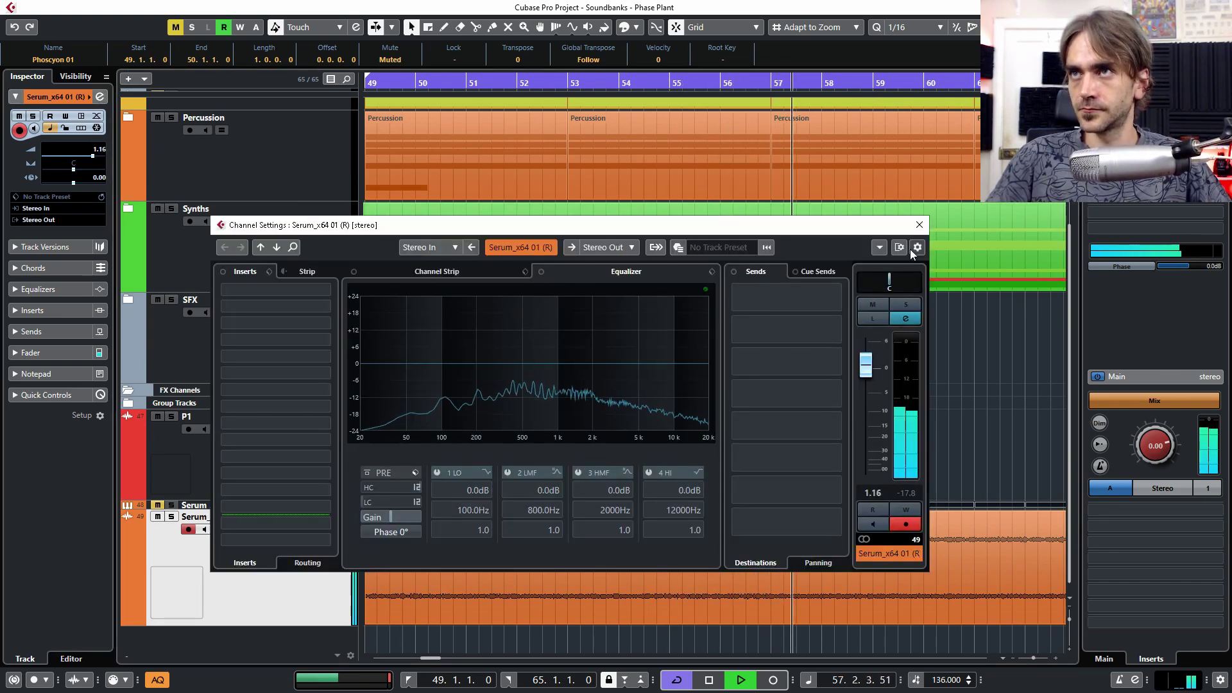
left_click(920, 224)
scroll(676, 542, "down", 3)
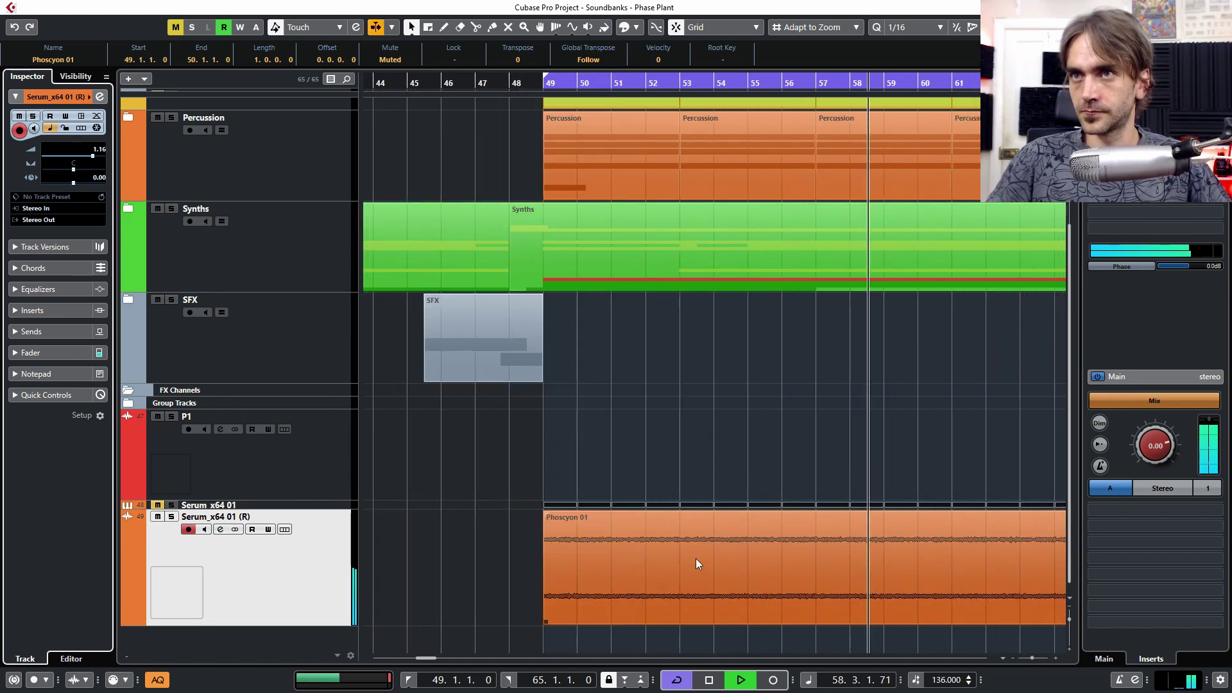
scroll(710, 560, "right", 2)
key("space")
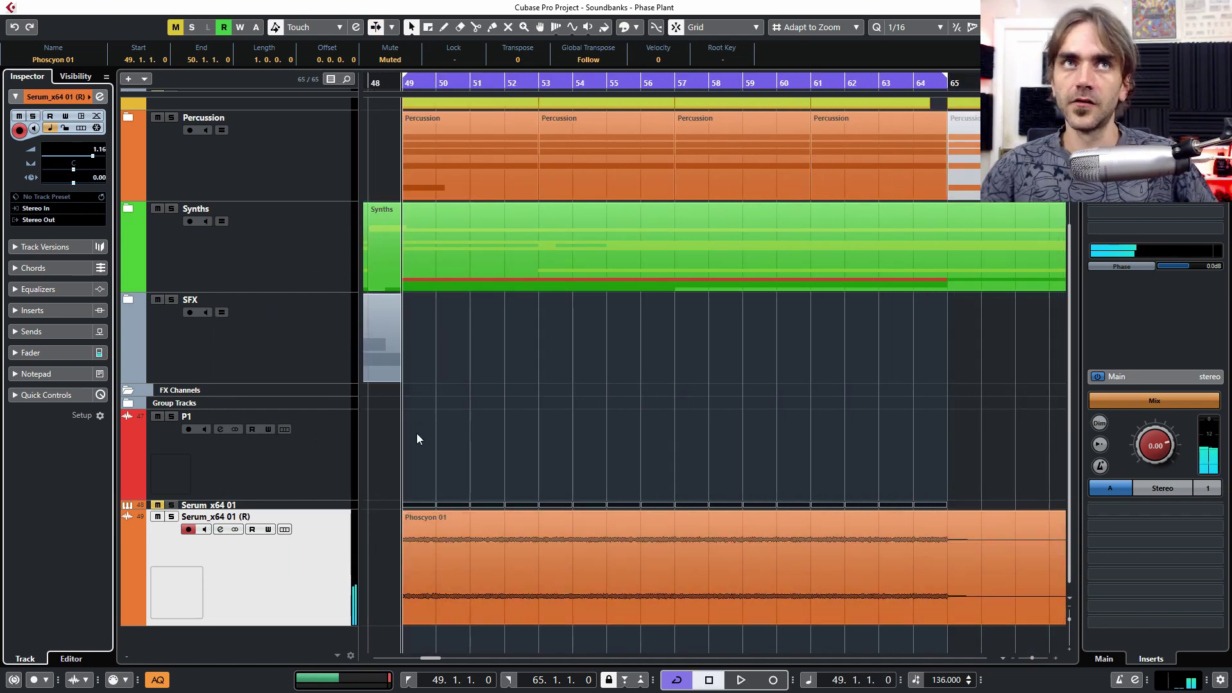
Step: Split the rendered audio at bar 53 and delete everything after the cut
left_click(476, 27)
key("space")
key("space")
left_click(543, 604)
key("1")
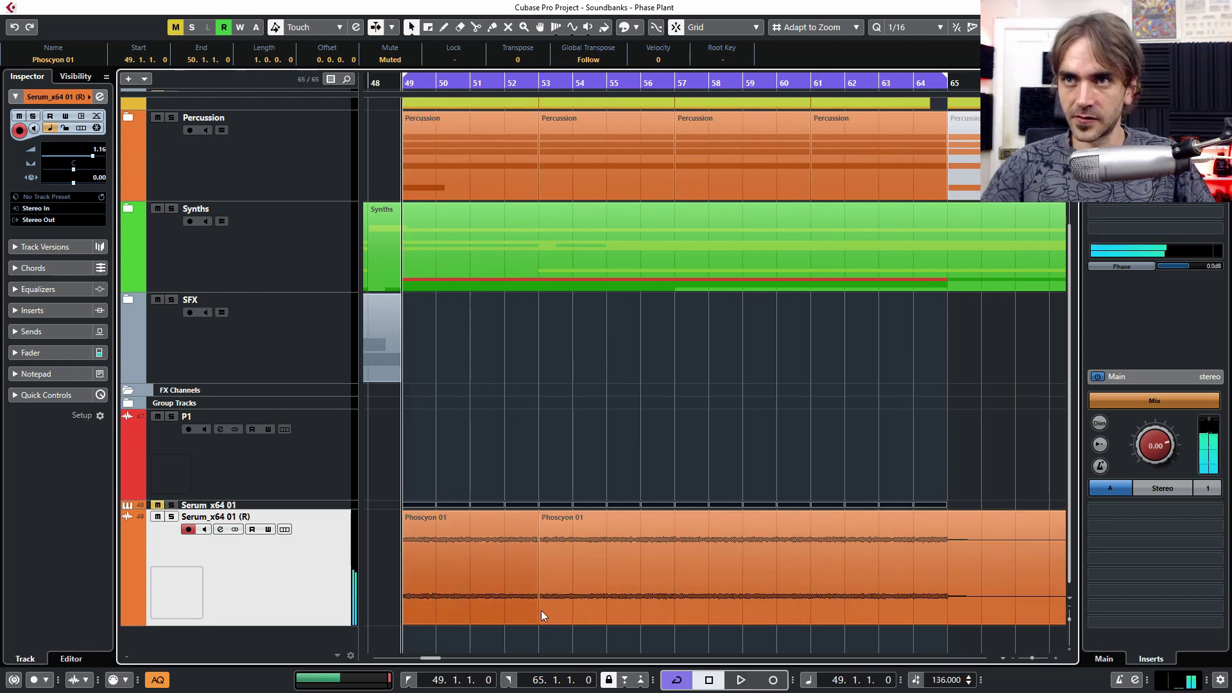
key("Delete")
Step: Convert the remaining four-bar audio event to a part and fill up to bar 65 with three shared copies
left_click(506, 602)
right_click(488, 579)
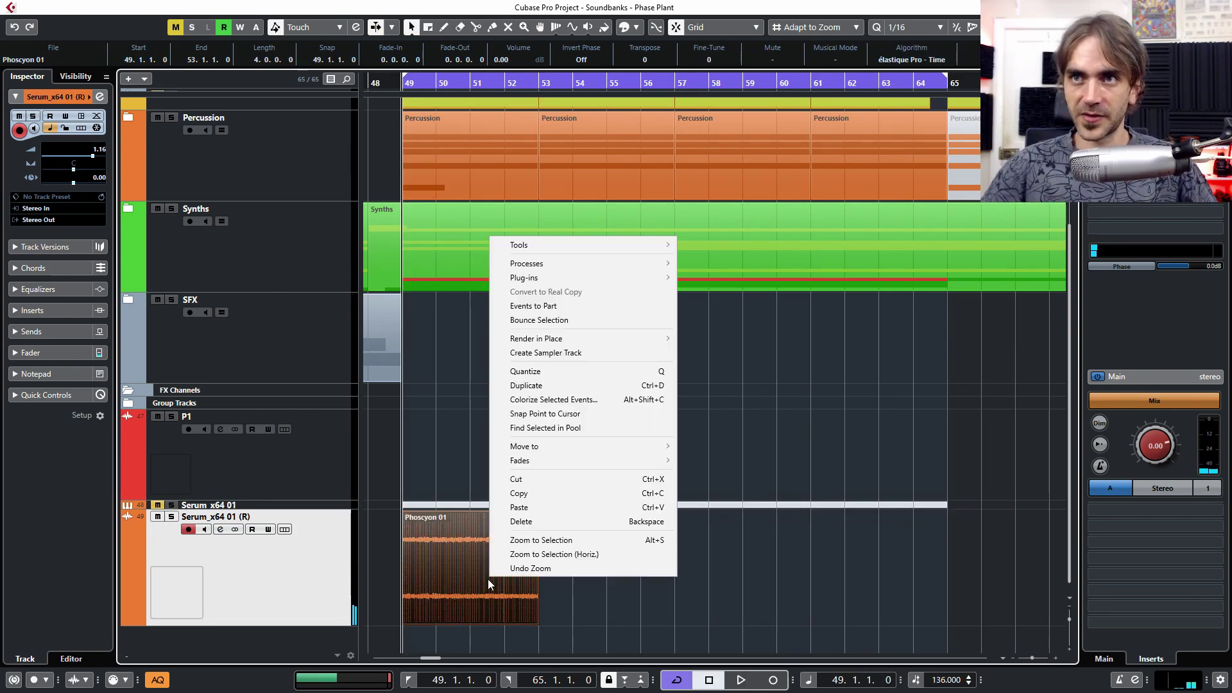
left_click(597, 306)
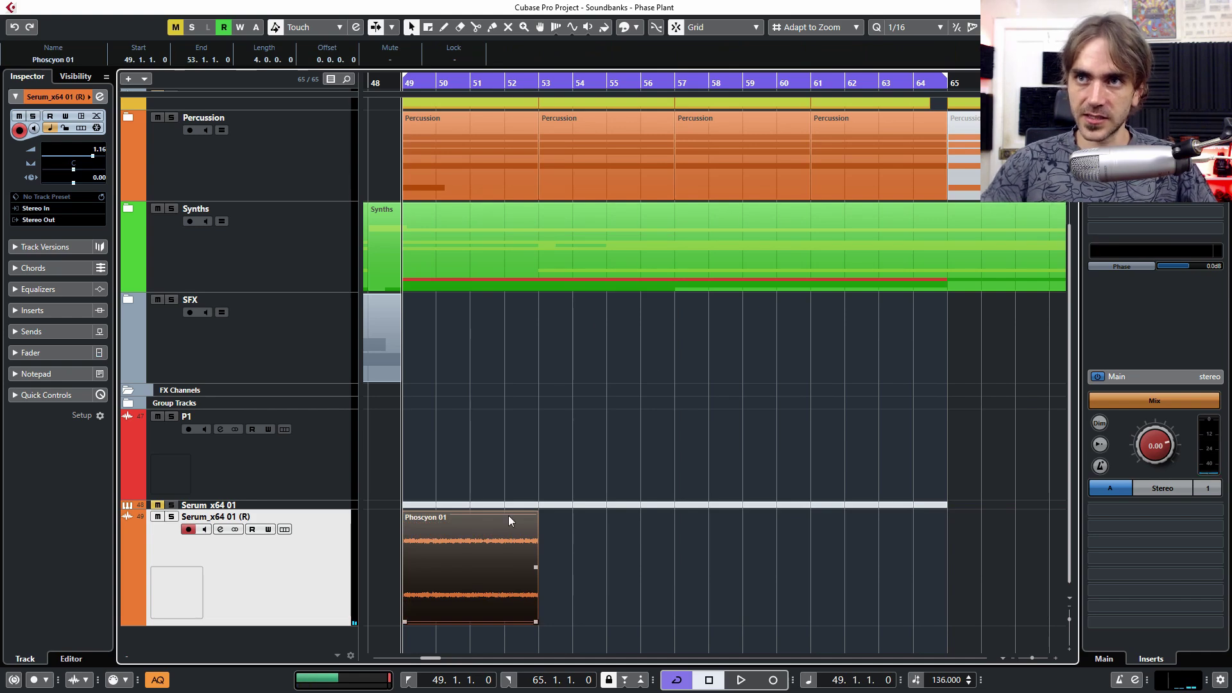
left_click_drag(538, 575, 860, 511)
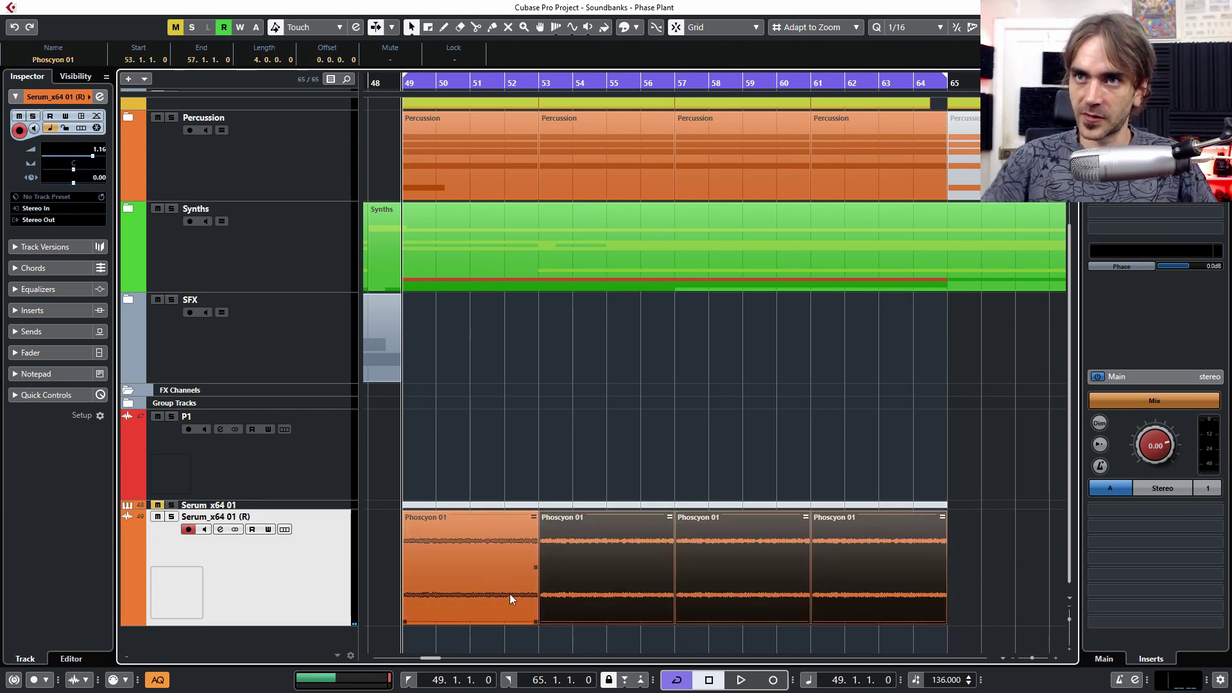
Step: Open the first audio part for editing and split its event at every bar line
double_click(465, 596)
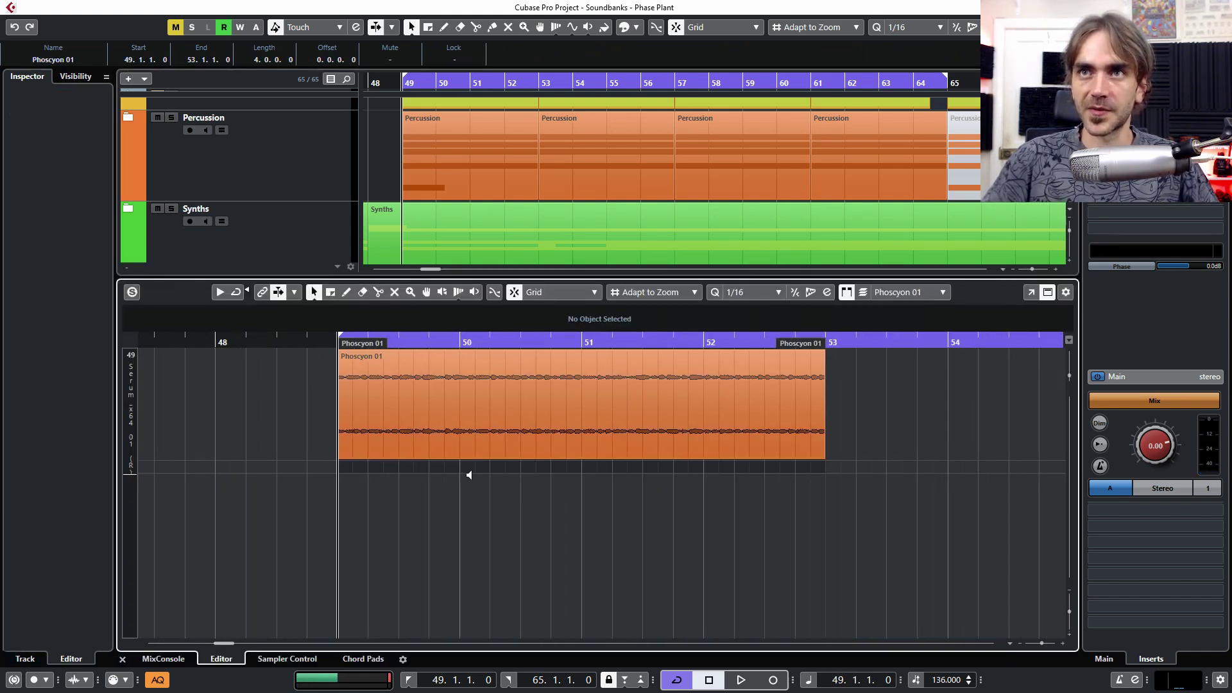
left_click(465, 404)
left_click(378, 297)
left_click(458, 432)
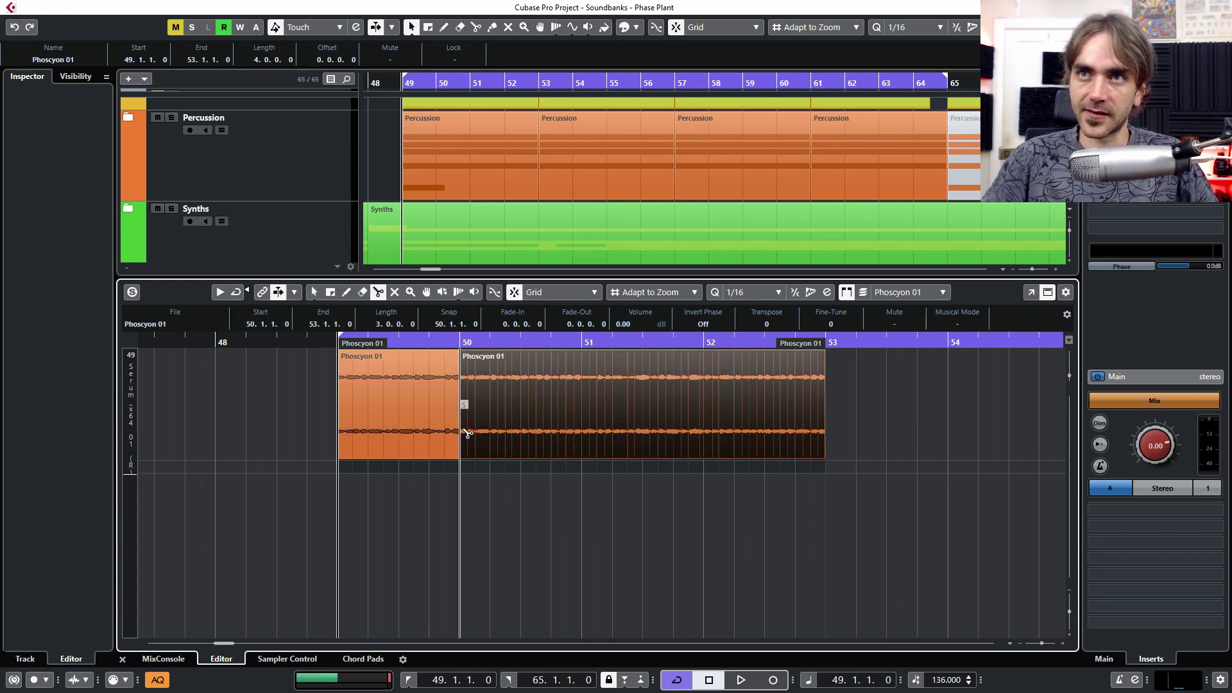
left_click(583, 448, "alt")
Step: Chop the last beat of bar 49 into short repeated slices, fade out the segment before them, and start playback
left_click(429, 461)
left_click(445, 463)
key("h")
key("space")
key("1")
left_click(627, 411)
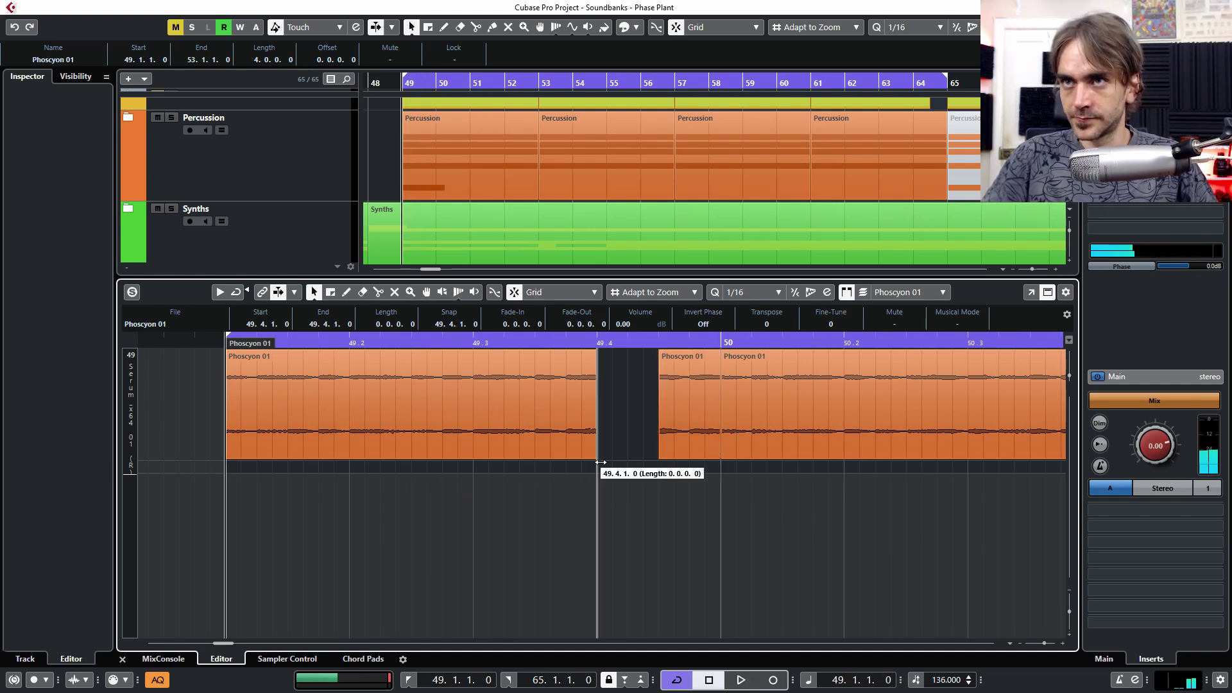
left_click(690, 449, "alt")
left_click_drag(714, 480, 588, 355)
left_click(666, 558)
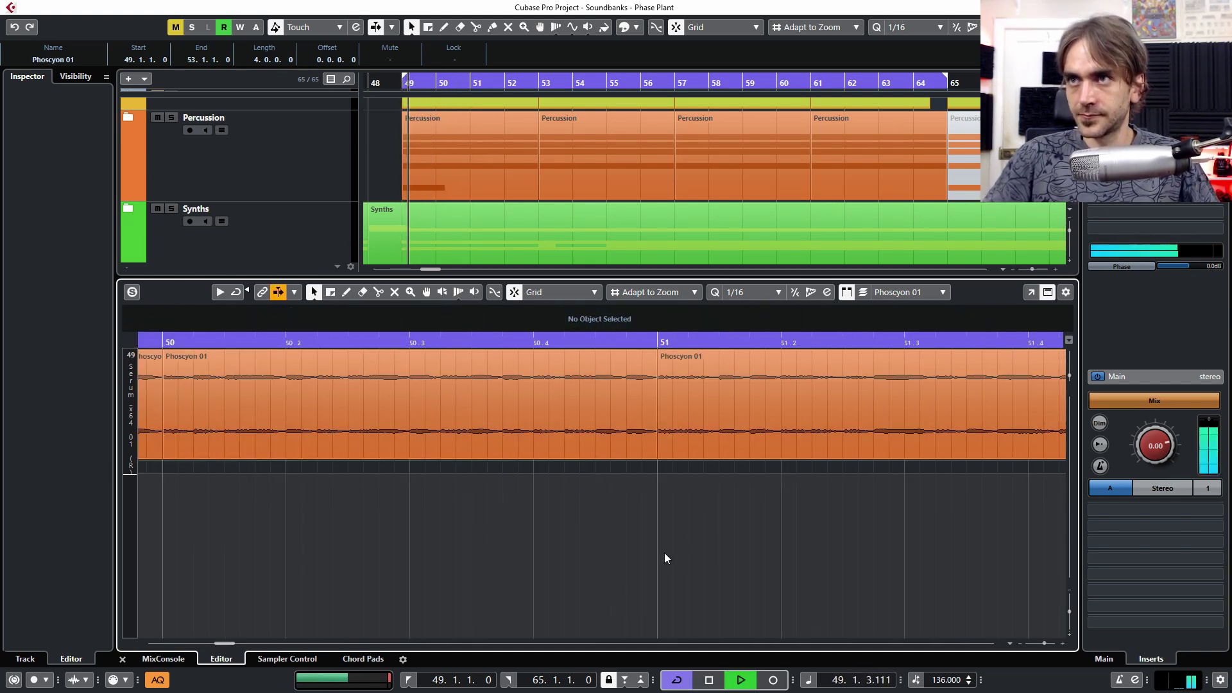
left_click(584, 447)
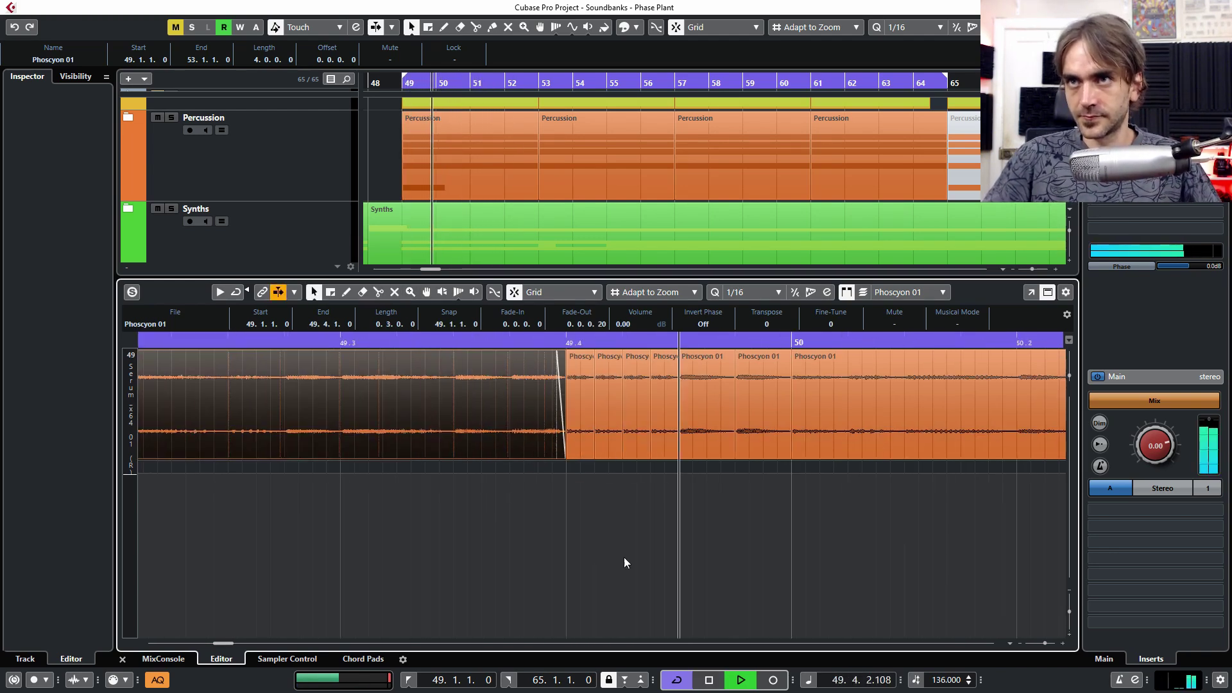
Step: Chop the last beat of bar 50 into four repeated 1/16 slices and stop playback
left_click_drag(852, 457, 829, 462)
key("ctrl+Right")
key("ctrl+Right")
key("ctrl+Right")
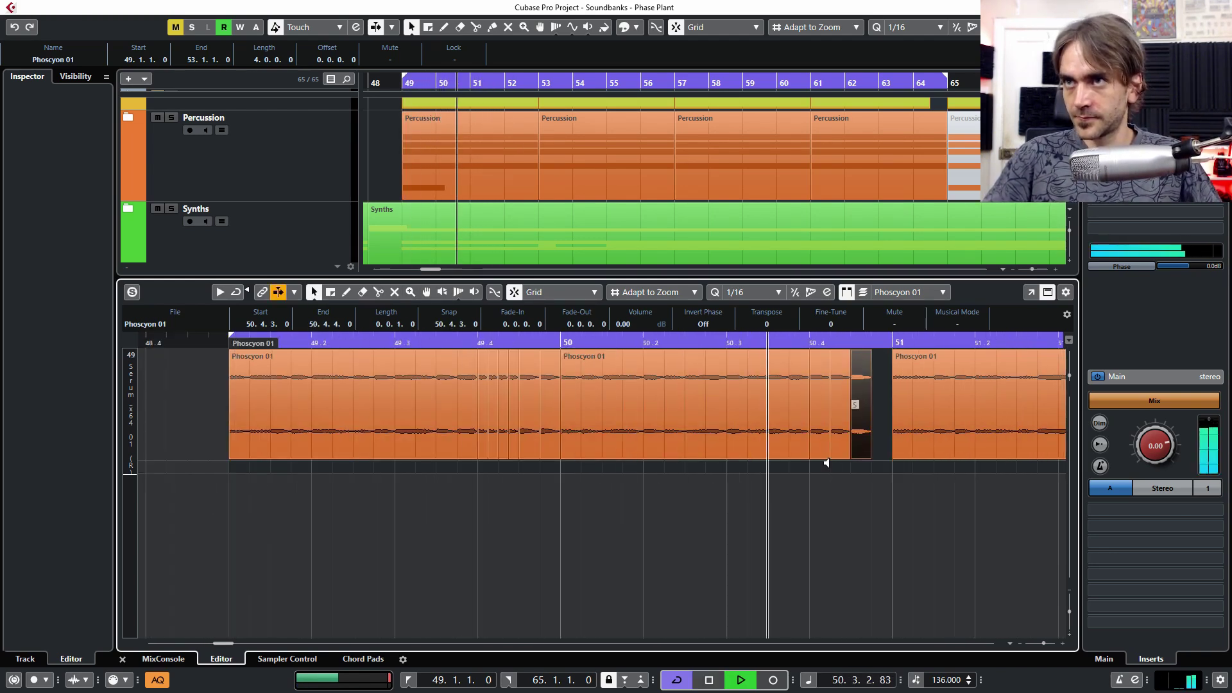
left_click(528, 448)
key("space")
key("h")
key("h")
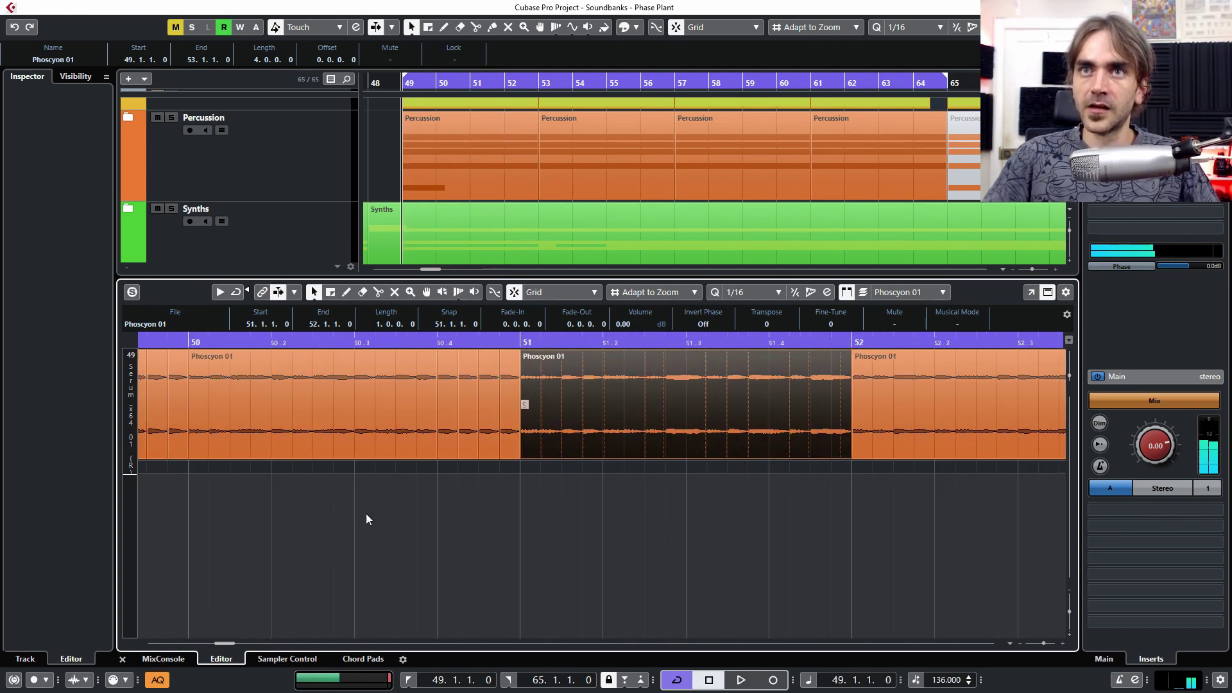
Step: Select all the bar 50 slices and give them short fade-outs
left_click(415, 511)
left_click_drag(380, 487, 545, 443)
key("g")
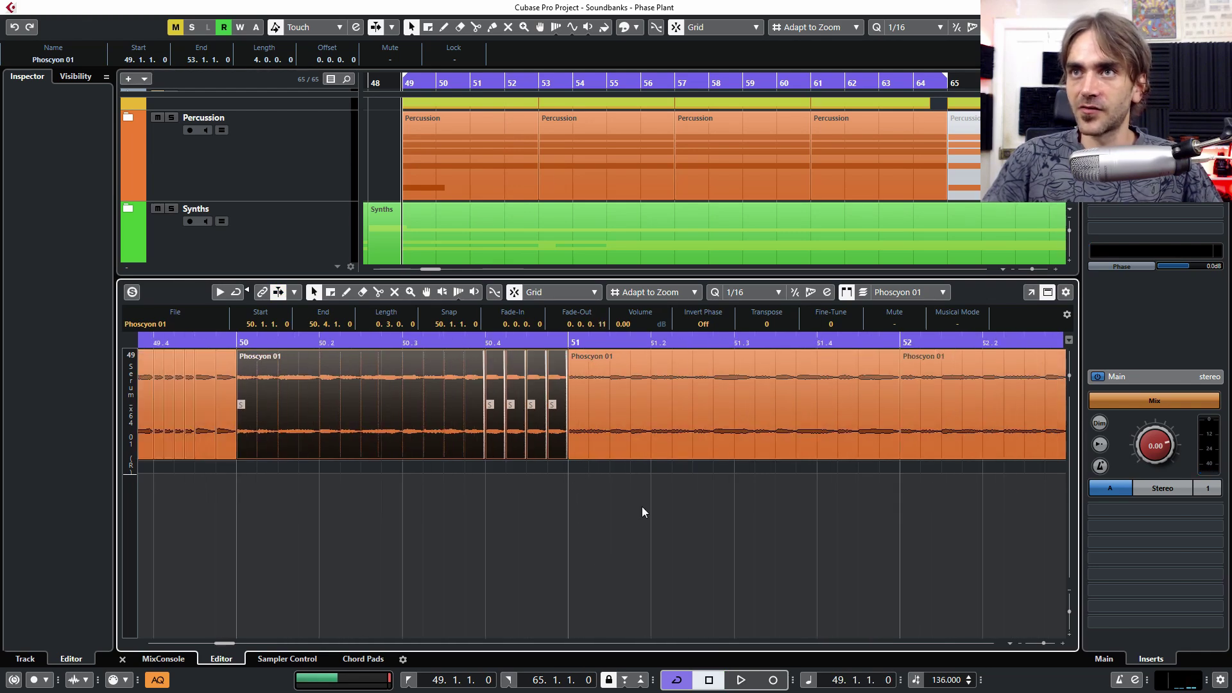
Step: Split the bar 51 event, clear the section before 51.3.3, and shorten the first piece to a length of 0.0.3.0
left_click(658, 430)
scroll(642, 433, "right", 1)
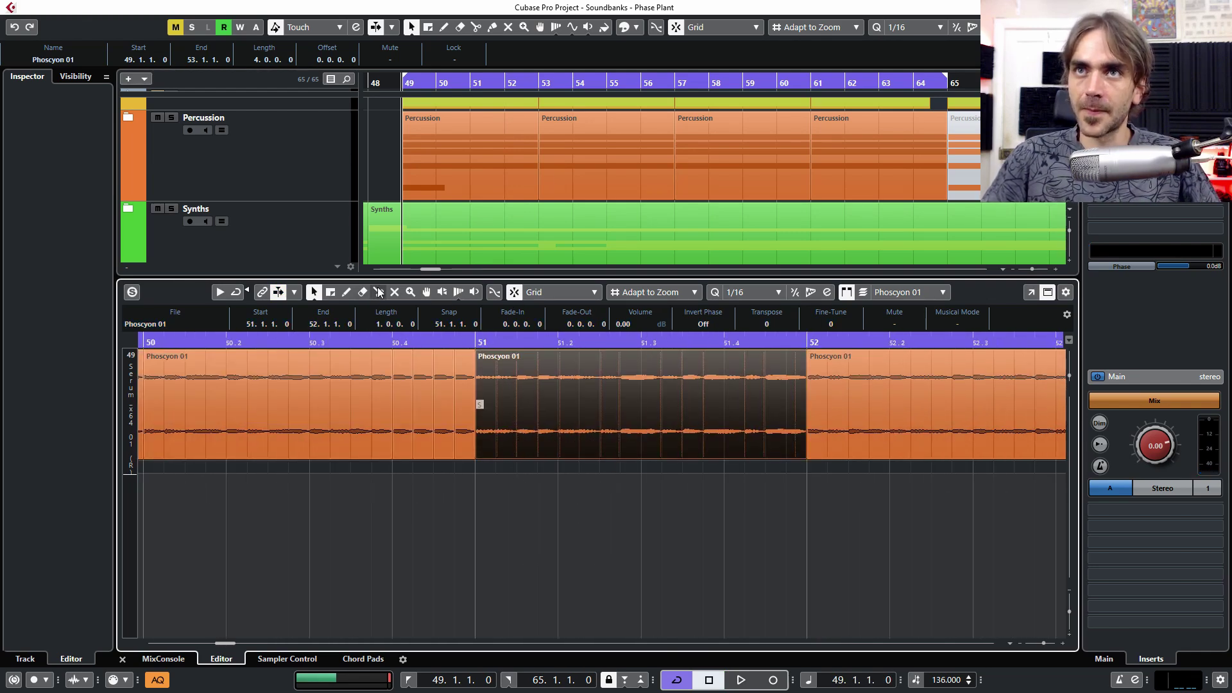
left_click(616, 425)
key("1")
left_click(585, 437)
left_click_drag(623, 457, 537, 468)
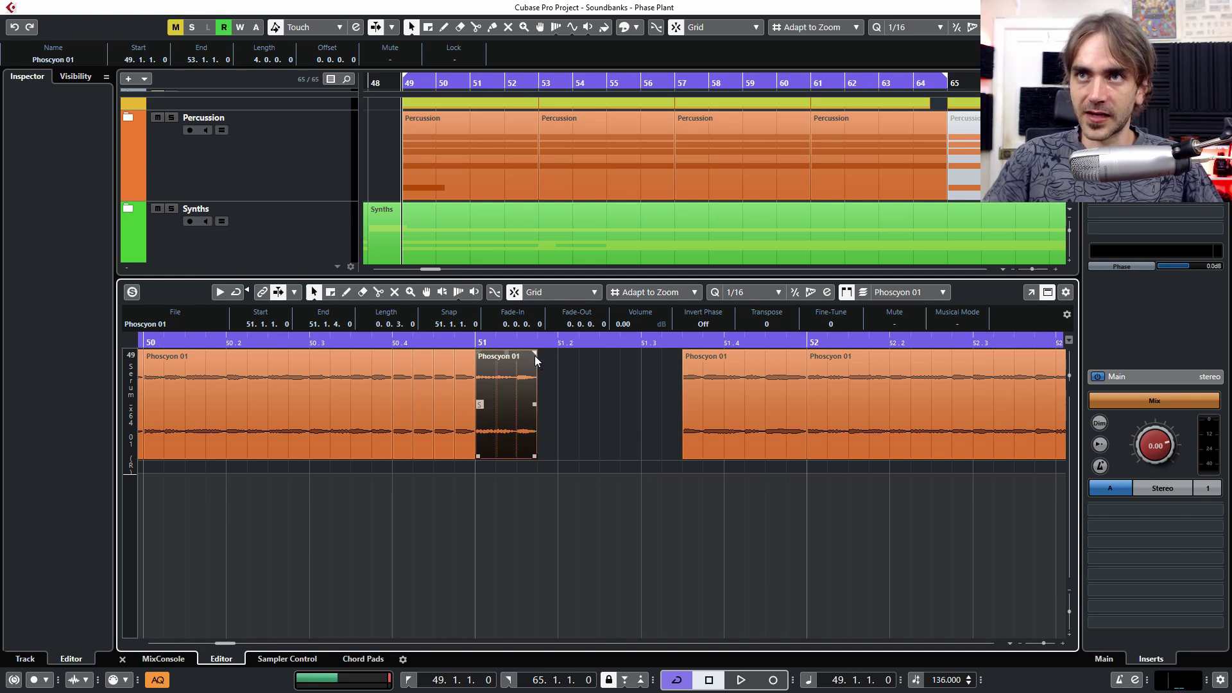
Step: Duplicate the 3/16 slice twice in bar 51, extend the last copy to meet the following event, and start playback
key("ctrl+d")
key("ctrl+d")
left_click_drag(656, 455, 688, 468)
key("g")
left_click(717, 540)
key("space")
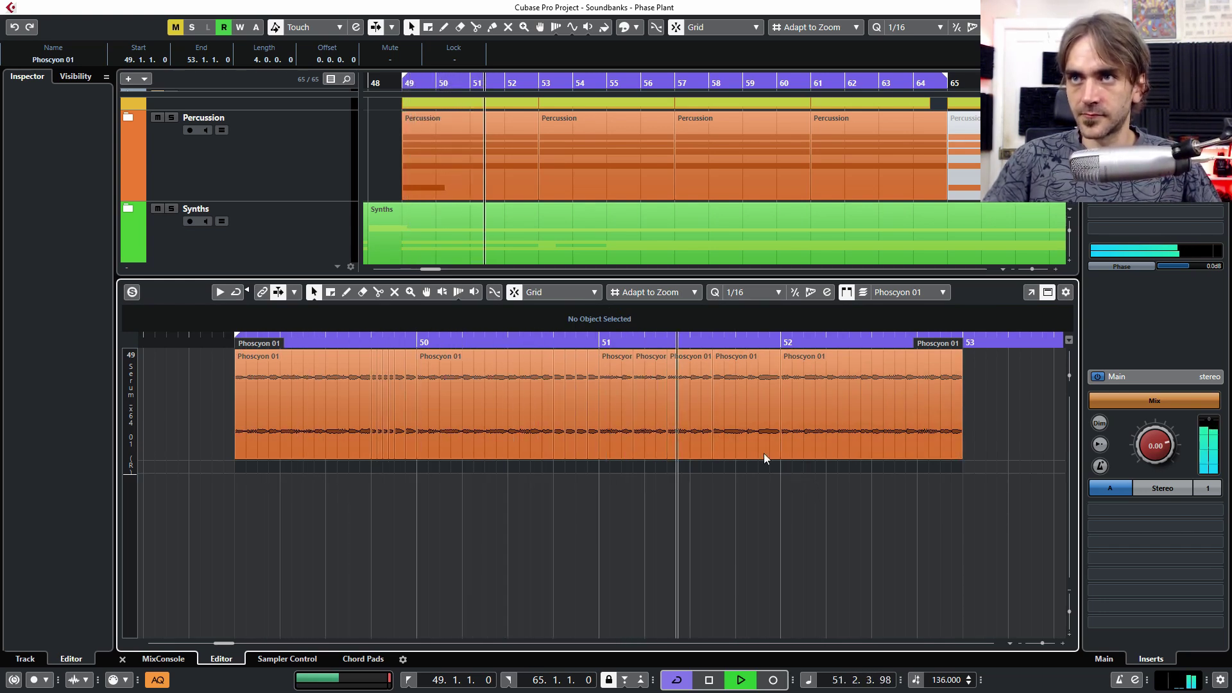
Step: Select the bar 52 event and replay the chopped bars from the loop start to check the bar 51 repeats
key("f")
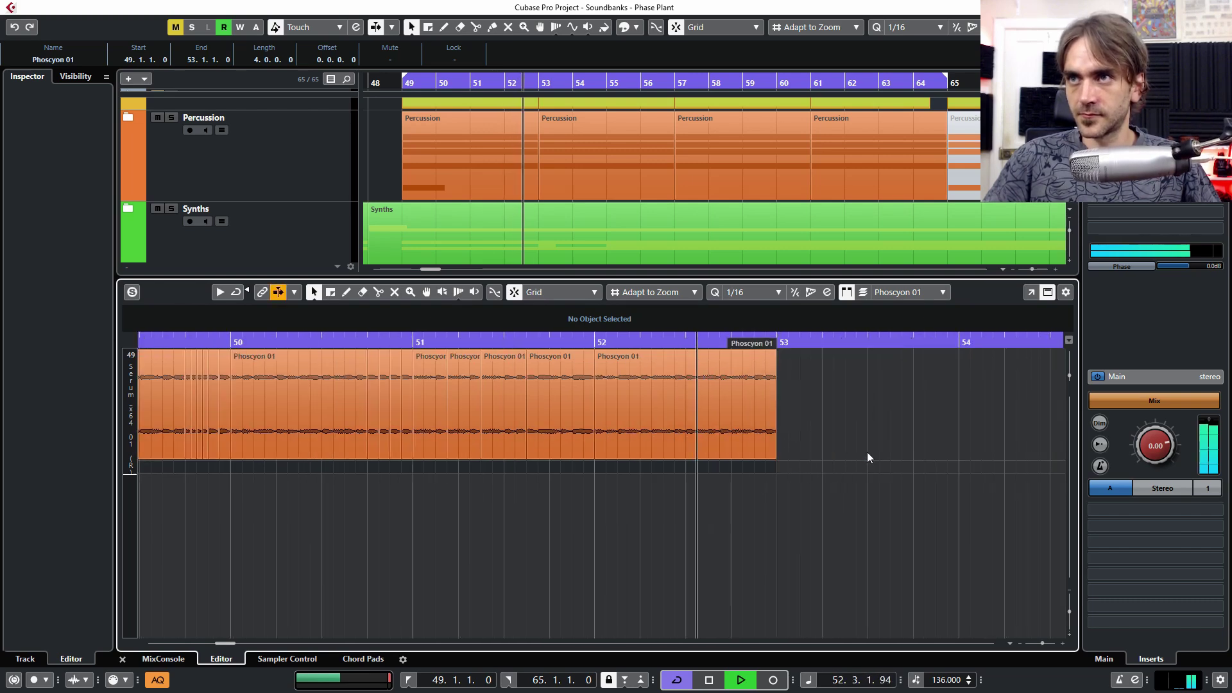
left_click(645, 437)
key("KP_1")
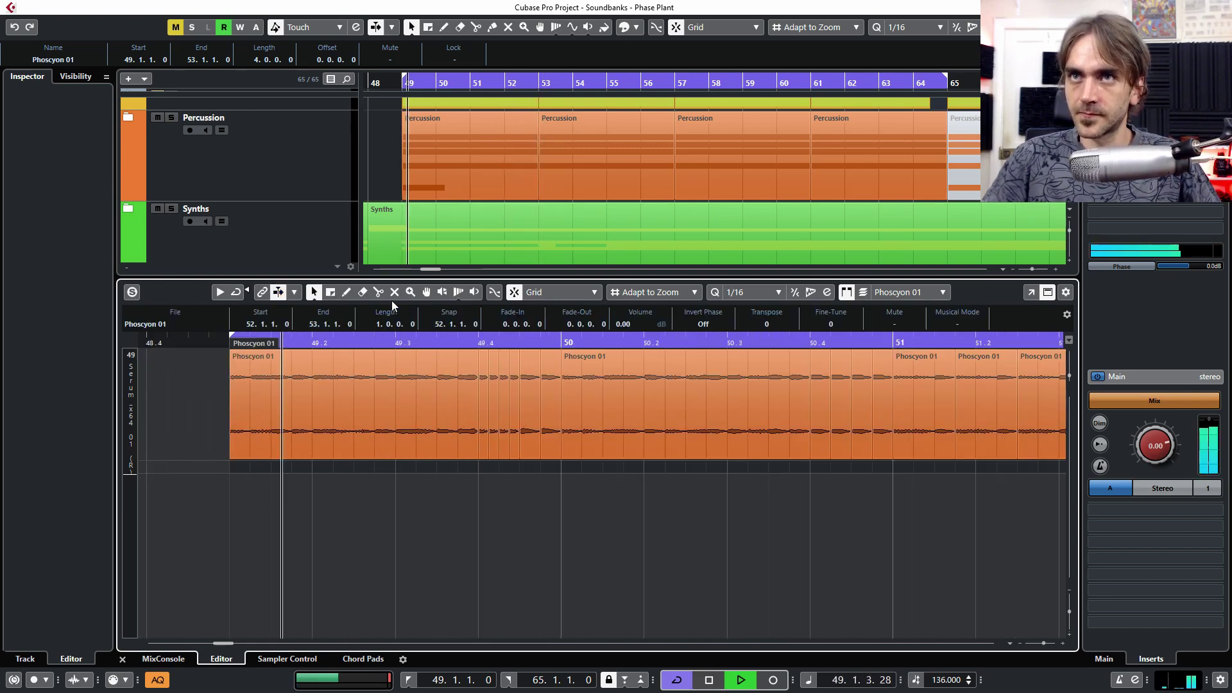
key("f")
key("g")
key("g")
key("h")
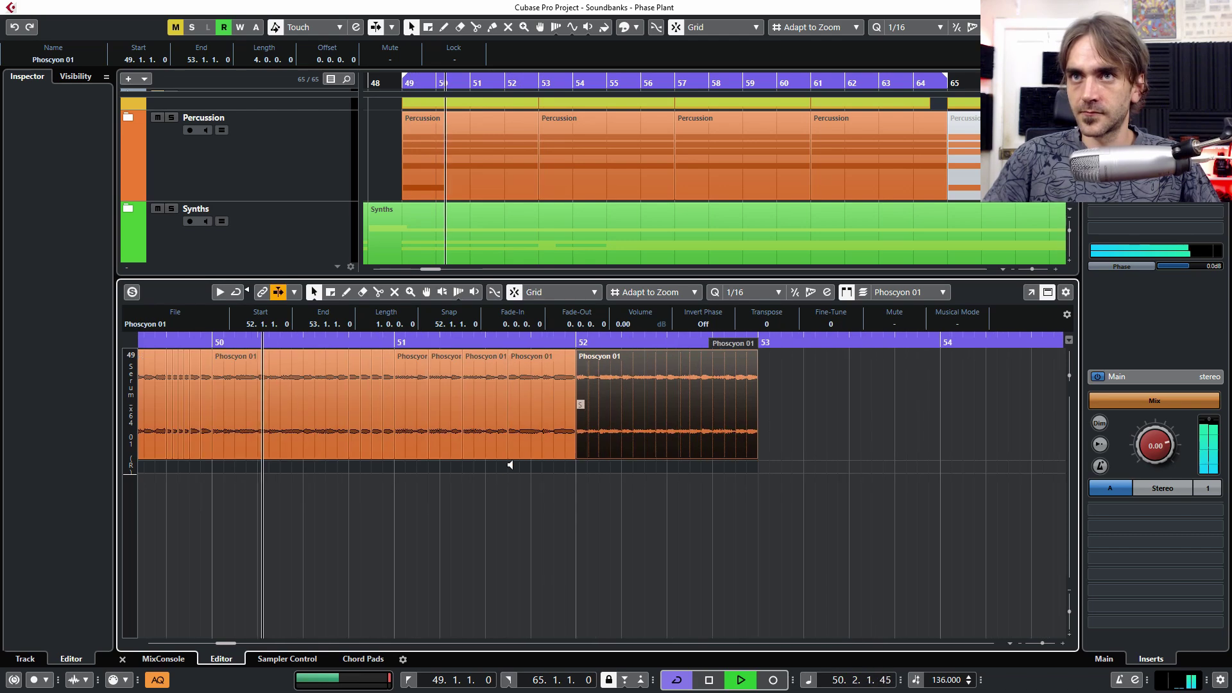
key("h")
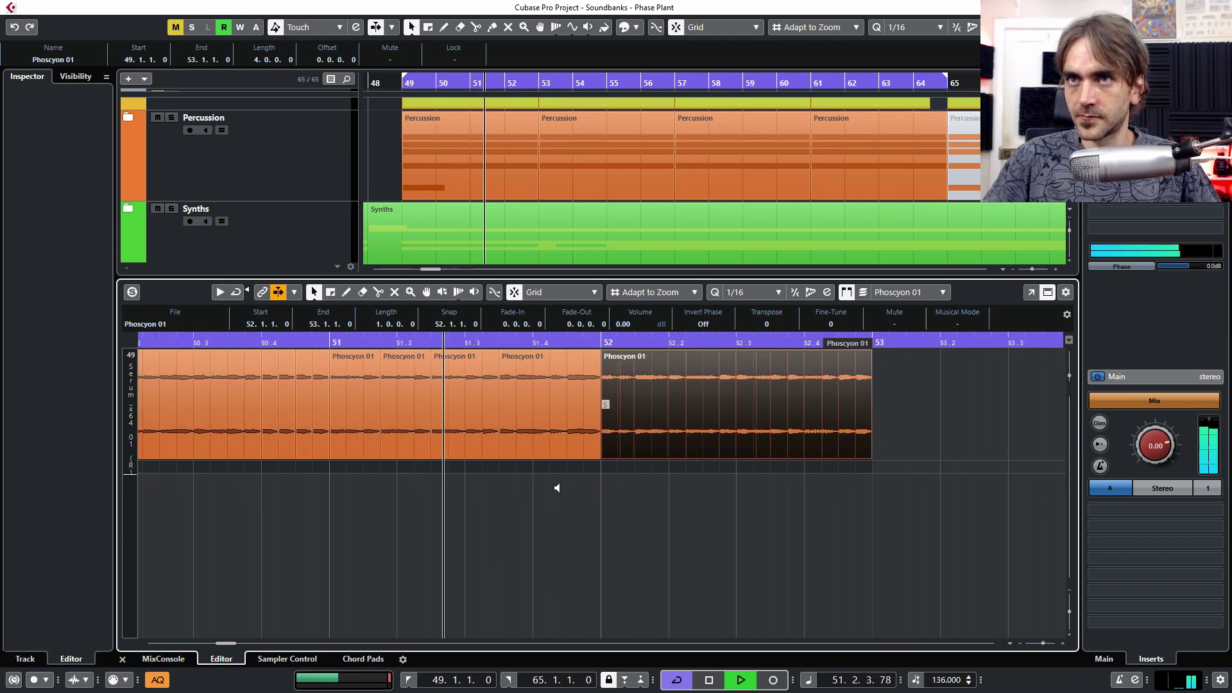
Step: Delete the third slice in bar 51 and extend the following event's start back to 51.2.3
left_click(459, 443)
key("Delete")
left_click(531, 434)
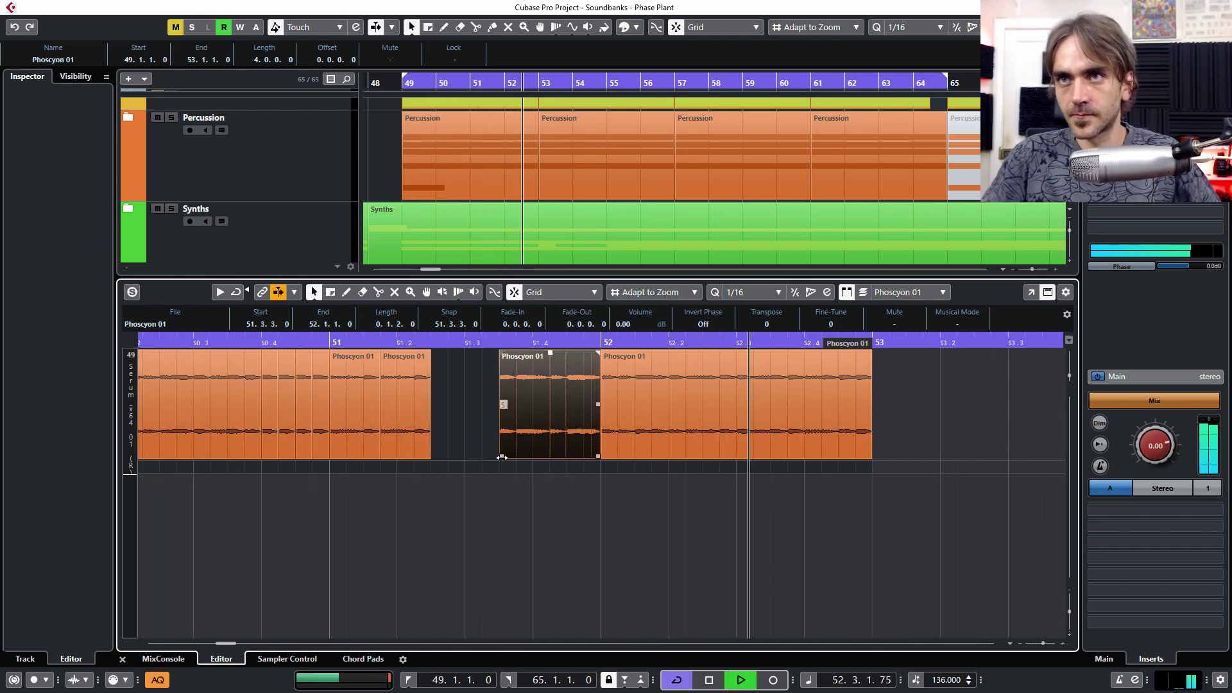
left_click_drag(501, 457, 431, 457)
key("g")
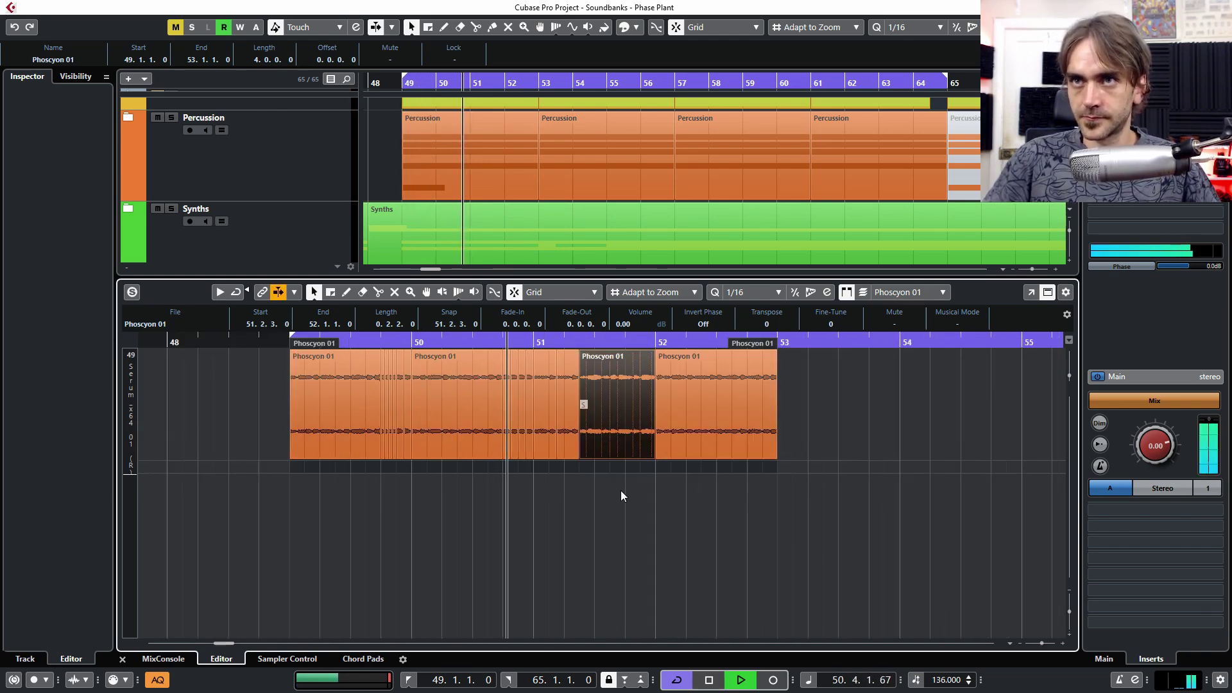
Step: Chop the second half of bar 52 into short repeated stutter slices up to the bar's end
key("h")
left_click_drag(651, 449, 621, 449)
left_click_drag(347, 489, 404, 441)
key("g")
key("h")
left_click(736, 408)
key("h")
key("h")
left_click(422, 459)
key("Delete")
left_click_drag(619, 458, 537, 467)
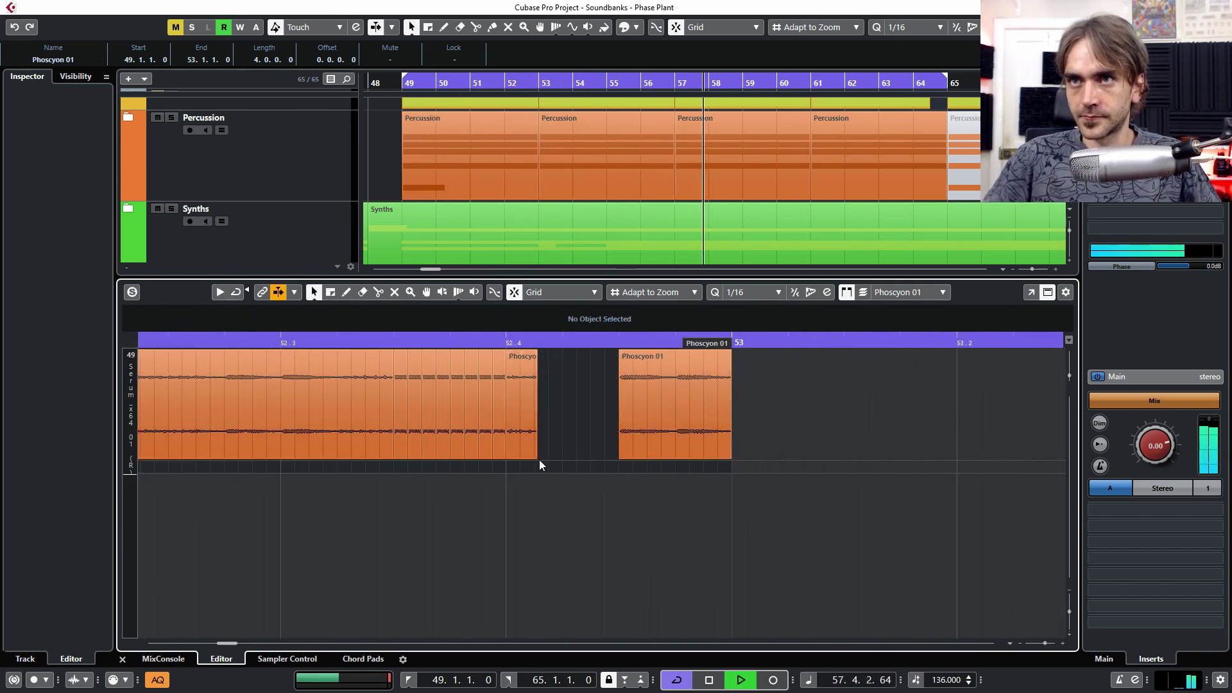
Step: Undo the last two slice edits, and trim the ends of the slices in bar 52's last beat with short fade-outs
key("ctrl+z")
key("ctrl+z")
key("ctrl+a")
key("g")
left_click_drag(457, 457, 463, 453)
key("h")
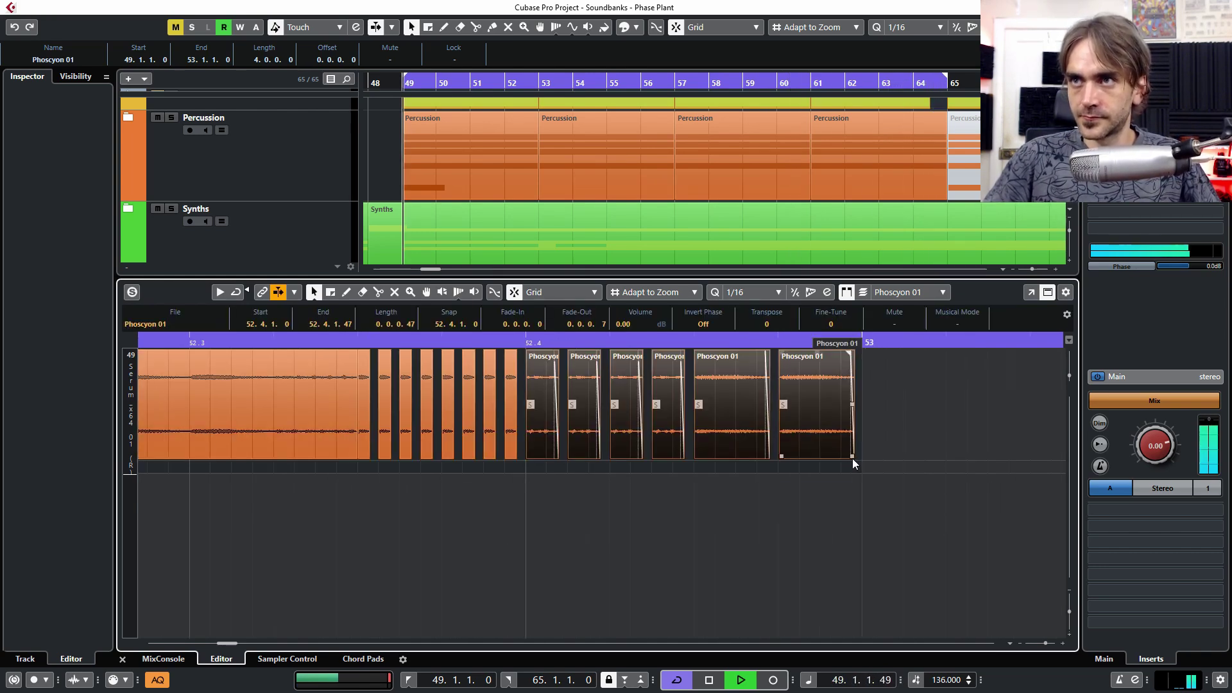
key("g")
key("g")
Step: In the rendered track's channel settings, set EQ band 1 to High Pass I at 395.6 Hz and the fader to -0.20
left_click(123, 659)
scroll(775, 523, "down", 4)
scroll(771, 432, "up", 3)
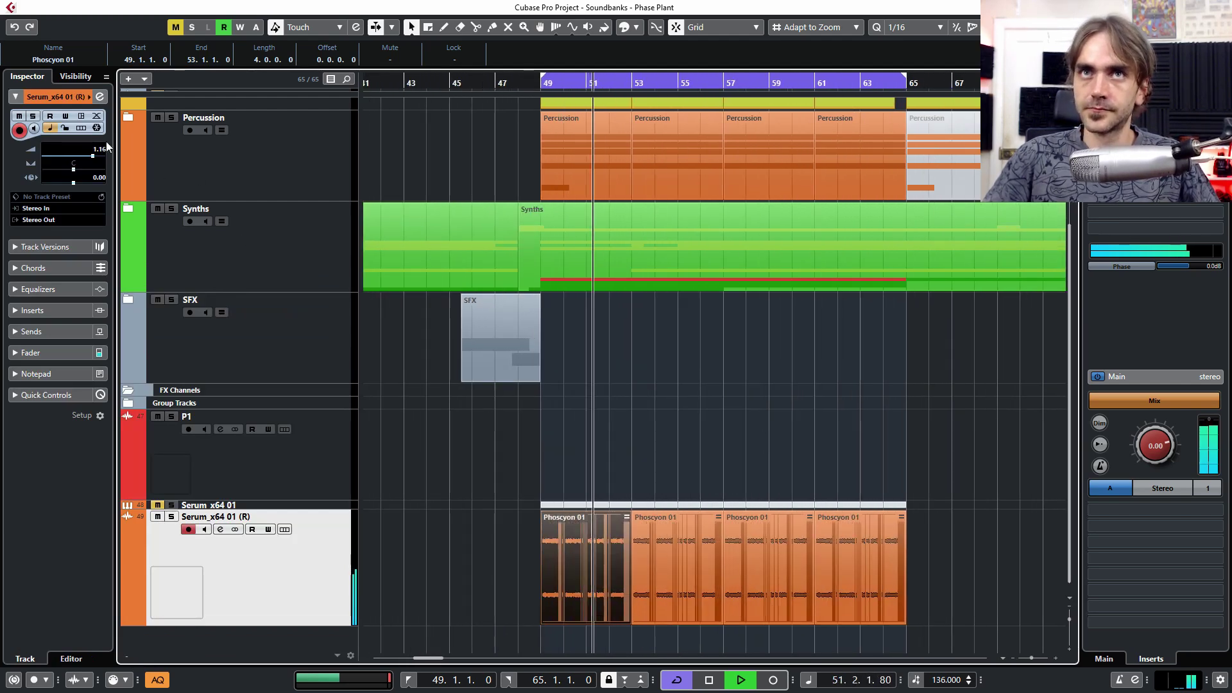
left_click(99, 97)
left_click(485, 472)
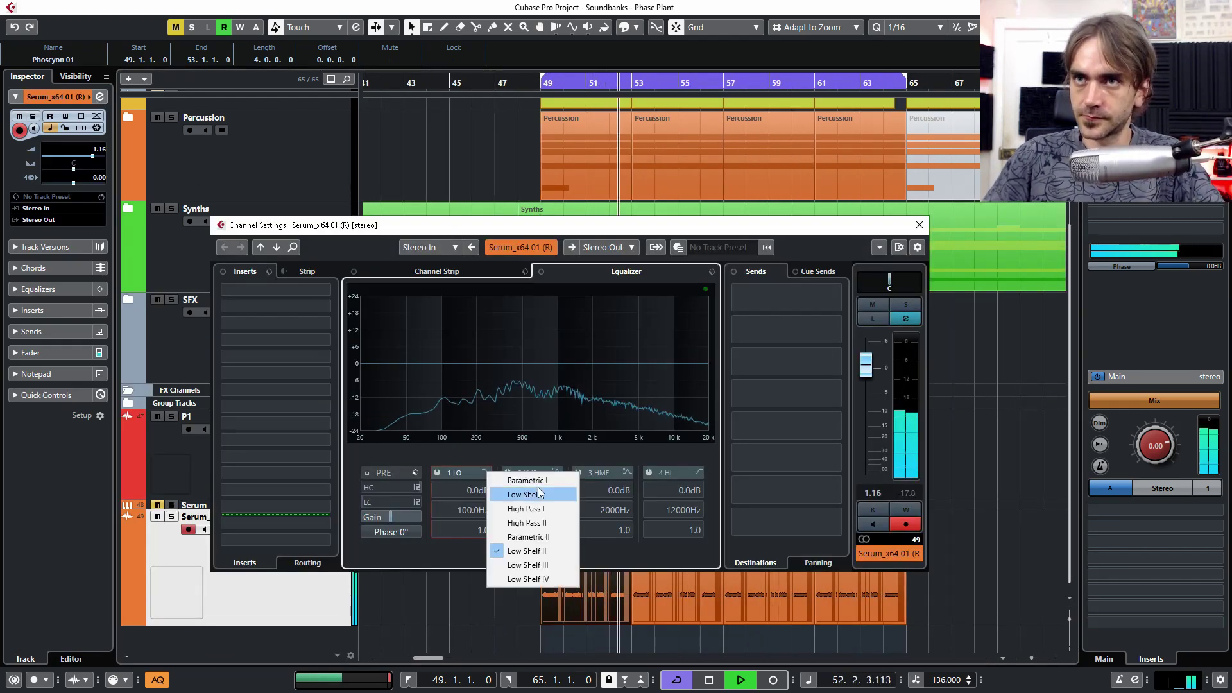
left_click(525, 508)
left_click_drag(464, 510, 459, 508)
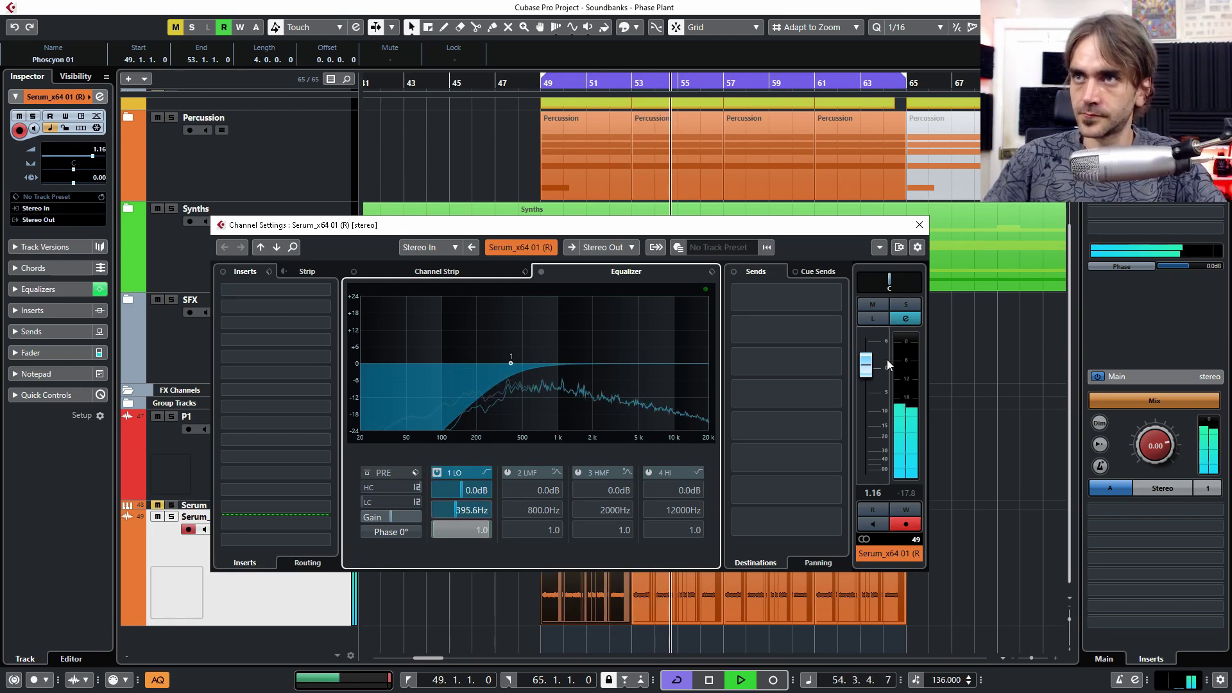
left_click(920, 225)
Step: Move the Serum_x64 01 (R) track above P1, reduce its height, and stop playback
left_click(777, 457)
key("f")
key("h")
key("h")
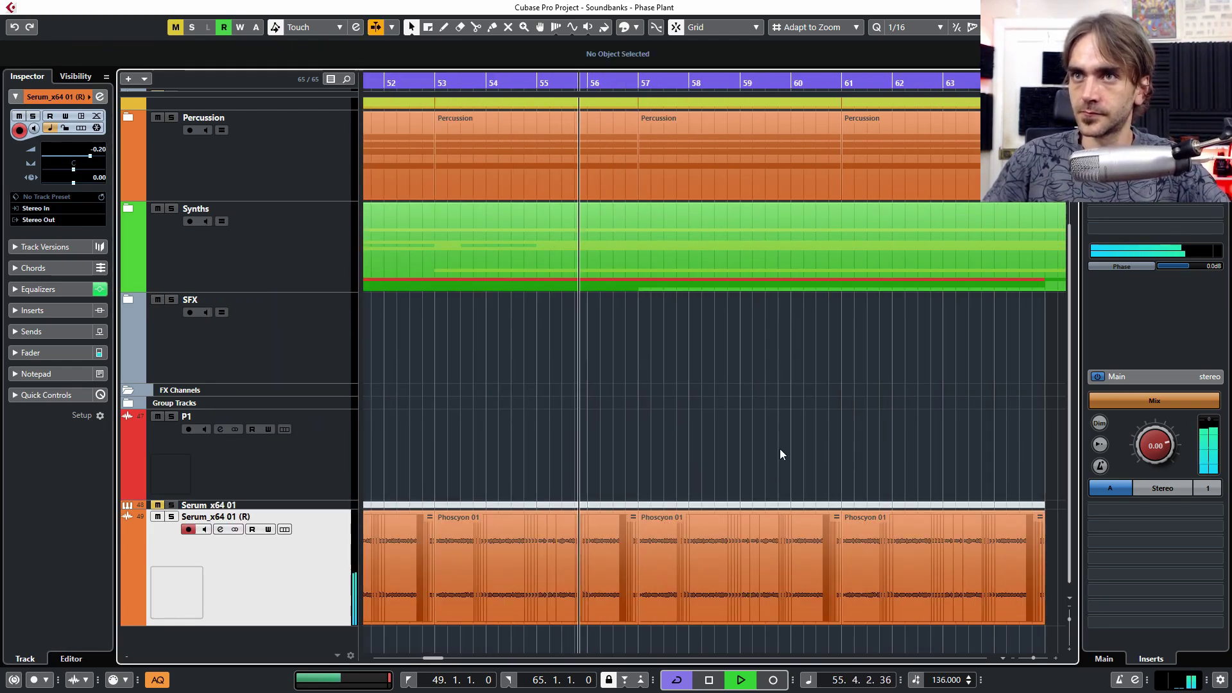
key("g")
key("g")
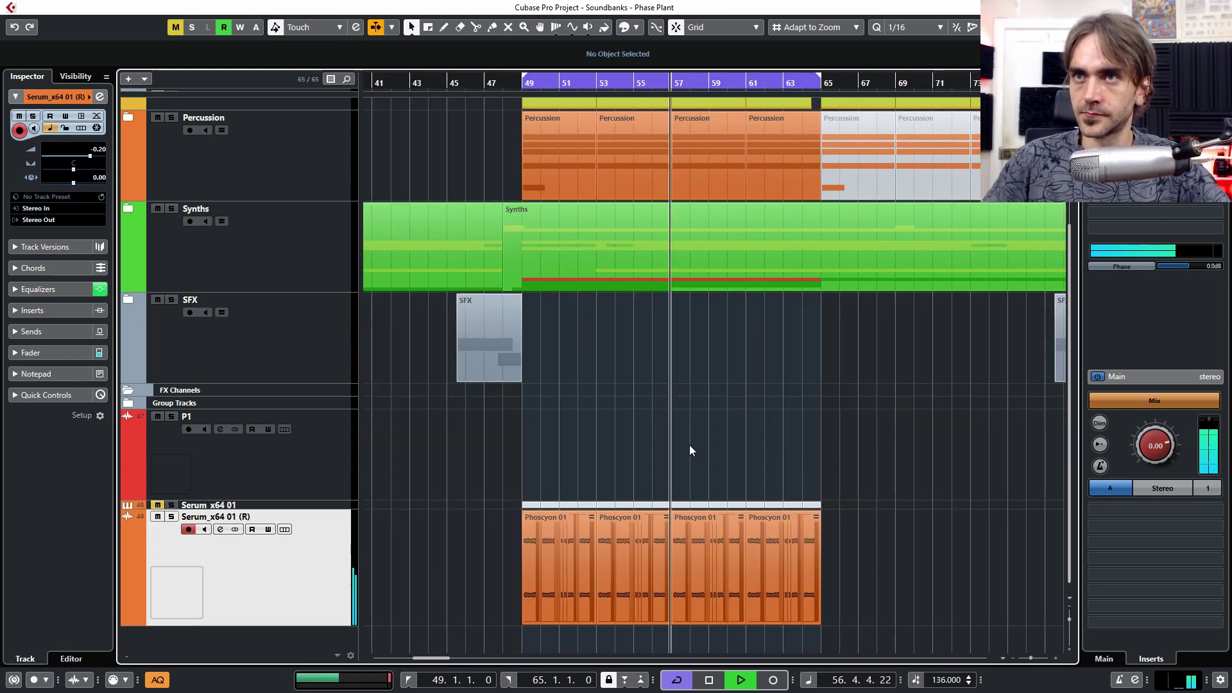
left_click_drag(304, 594, 299, 427)
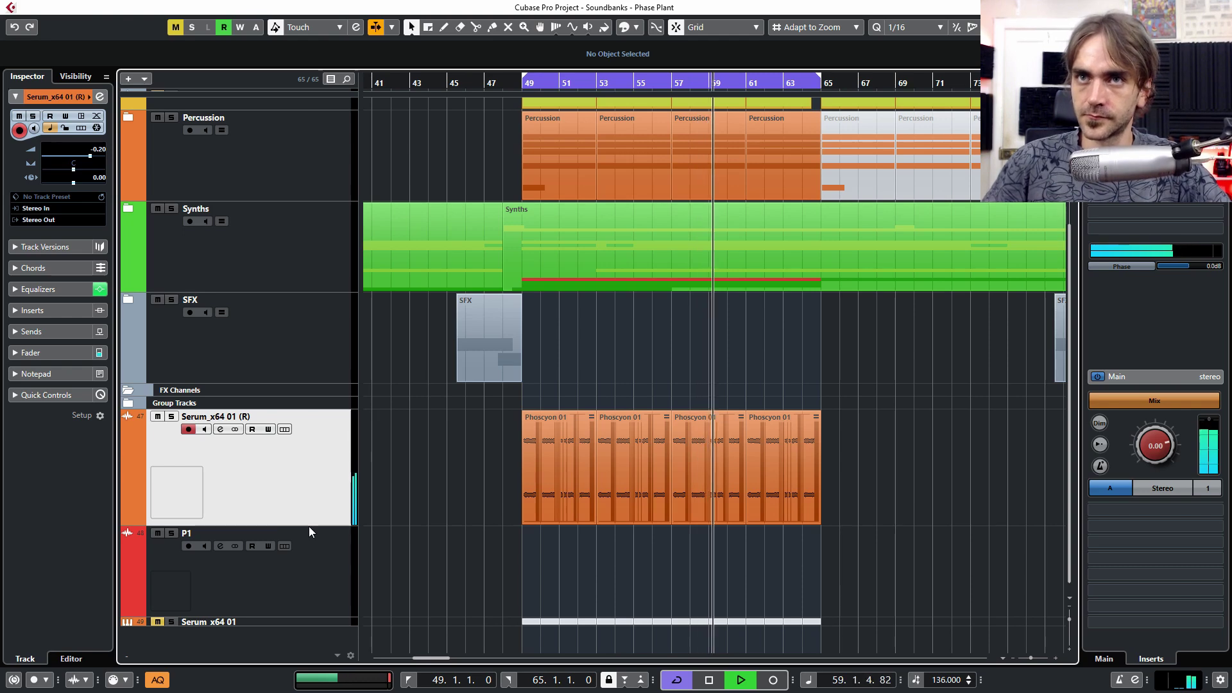
left_click_drag(309, 527, 332, 462)
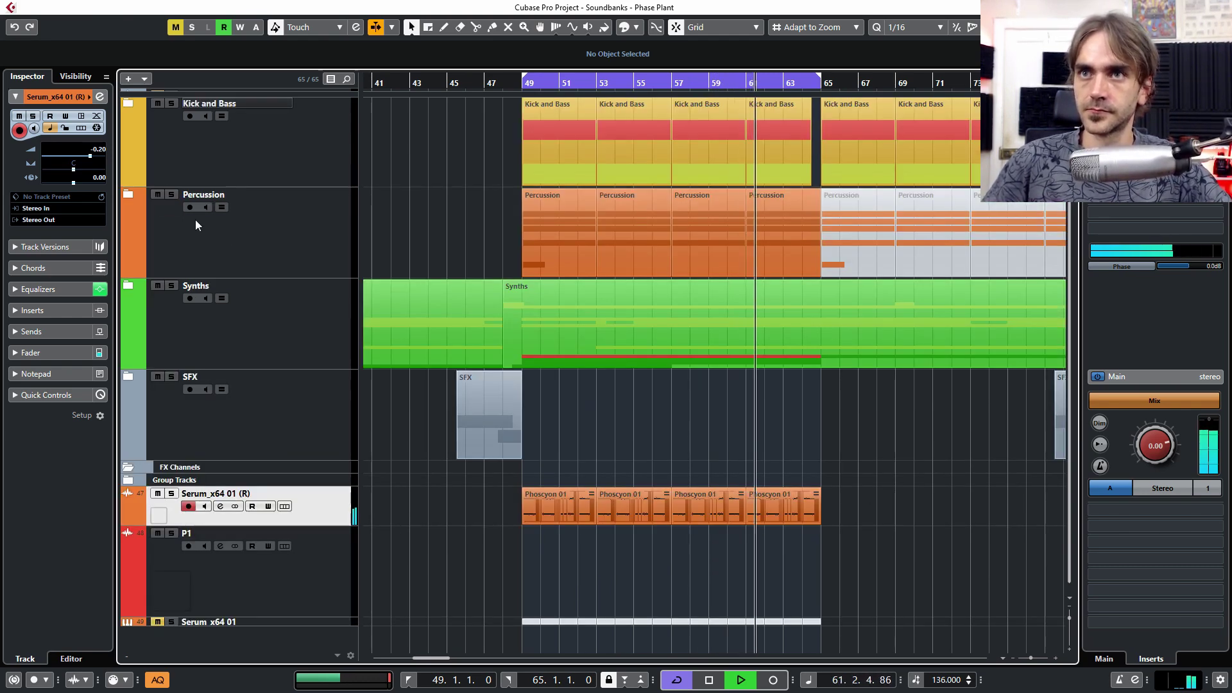
key("space")
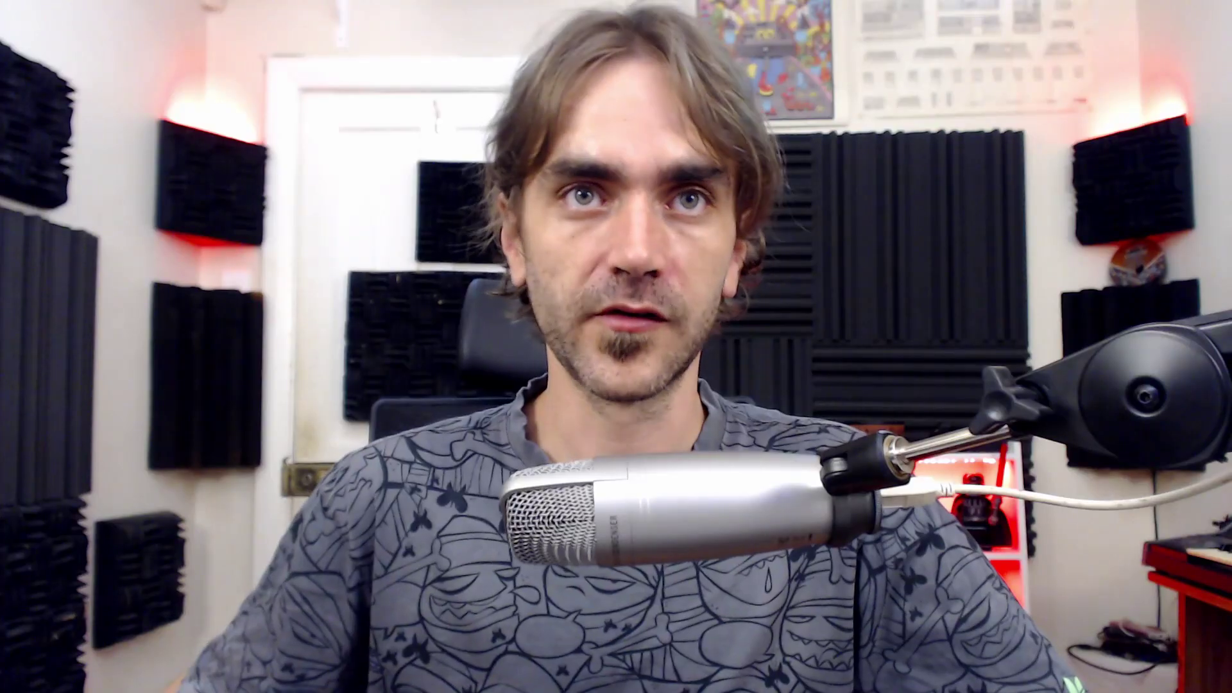